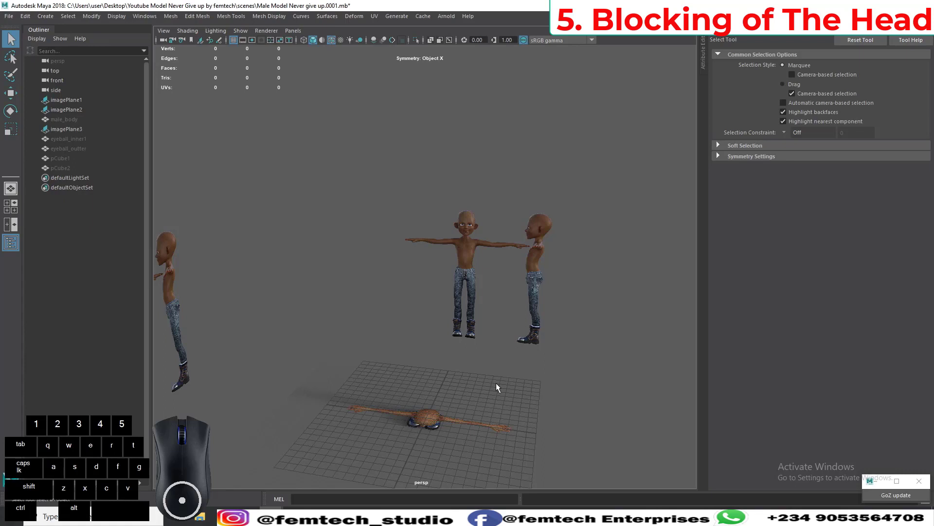
Step: Select imagePlane1, the front reference plane, and display the scene in the four-view layout
left_click_drag(465, 381, 410, 376, "alt")
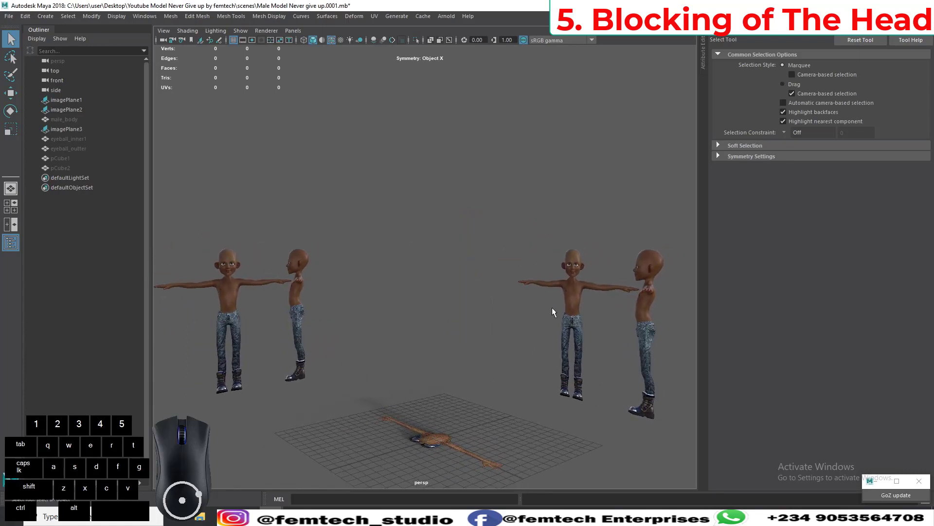
left_click(59, 100)
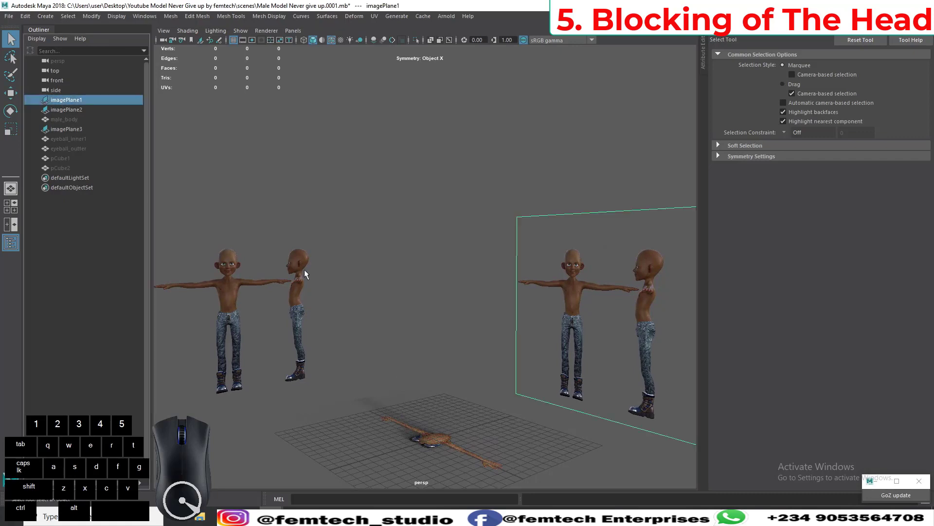
key("f")
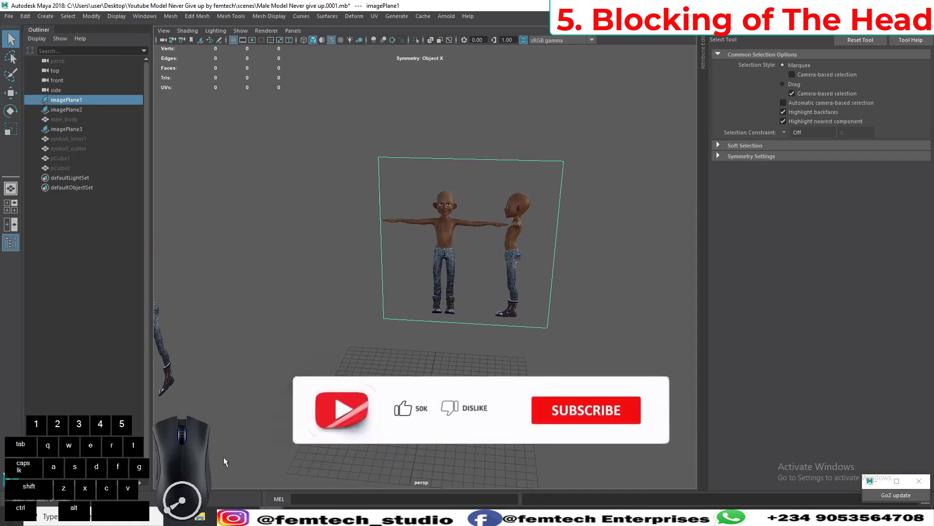
left_click_drag(440, 305, 419, 326, "alt")
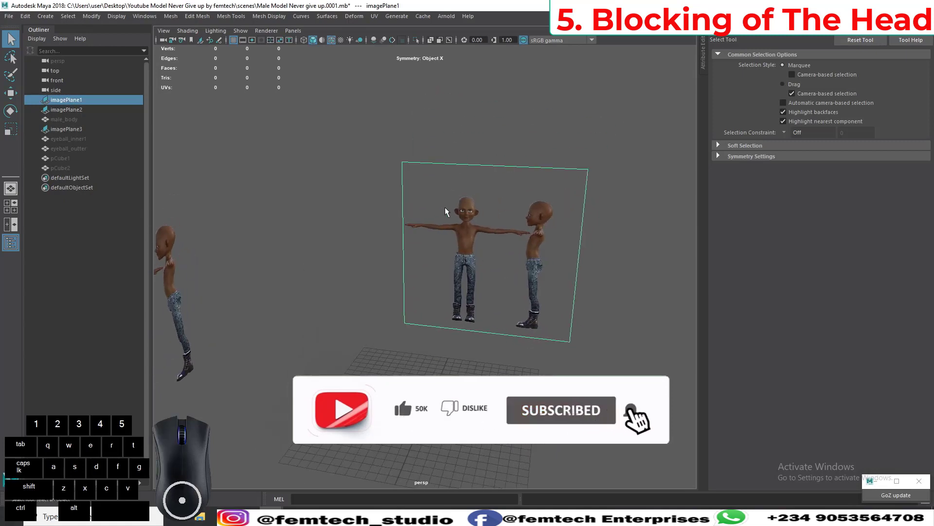
left_click_drag(461, 261, 456, 267, "alt")
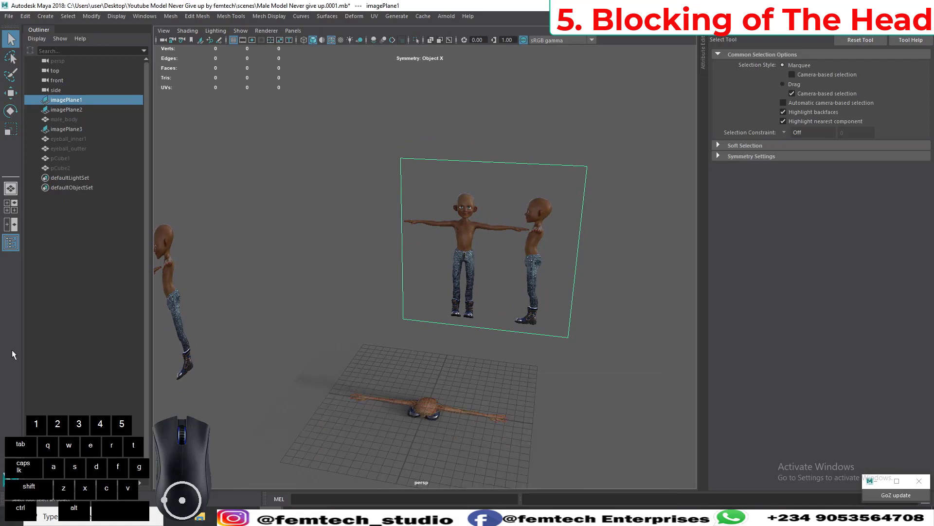
left_click(11, 206)
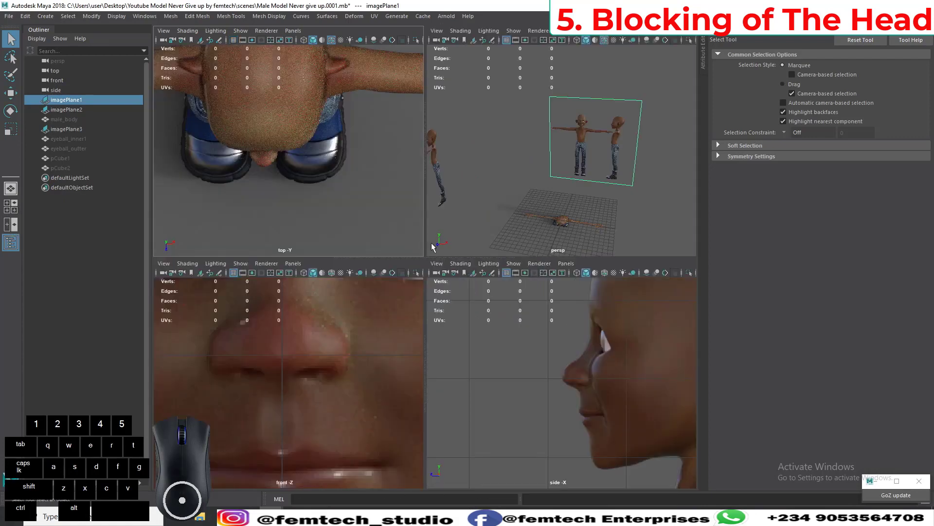
left_click_drag(433, 249, 431, 251, "alt")
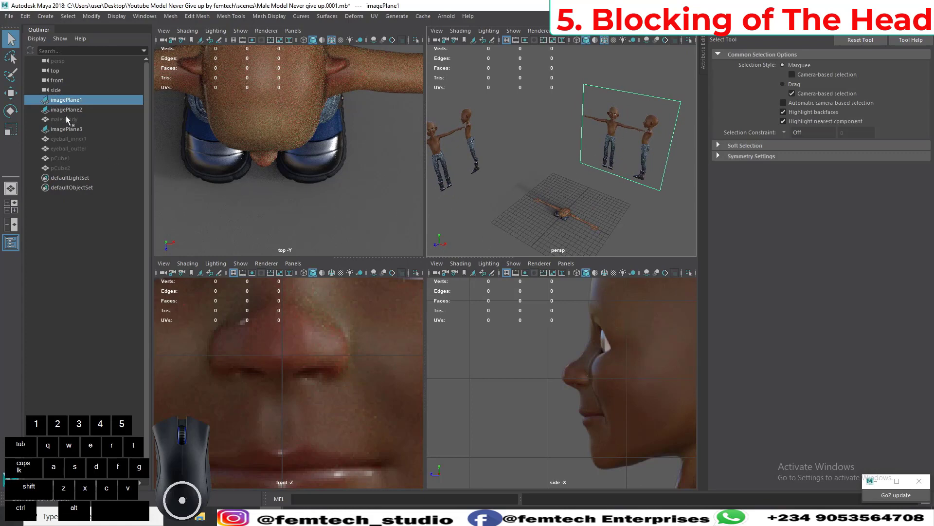
Step: Rename imagePlane1 as F_ref
right_click(68, 100)
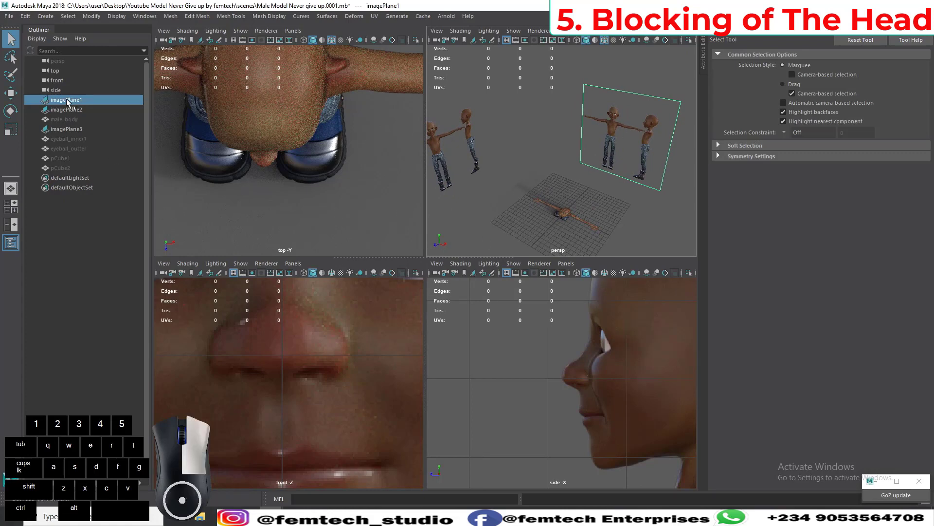
double_click(57, 100)
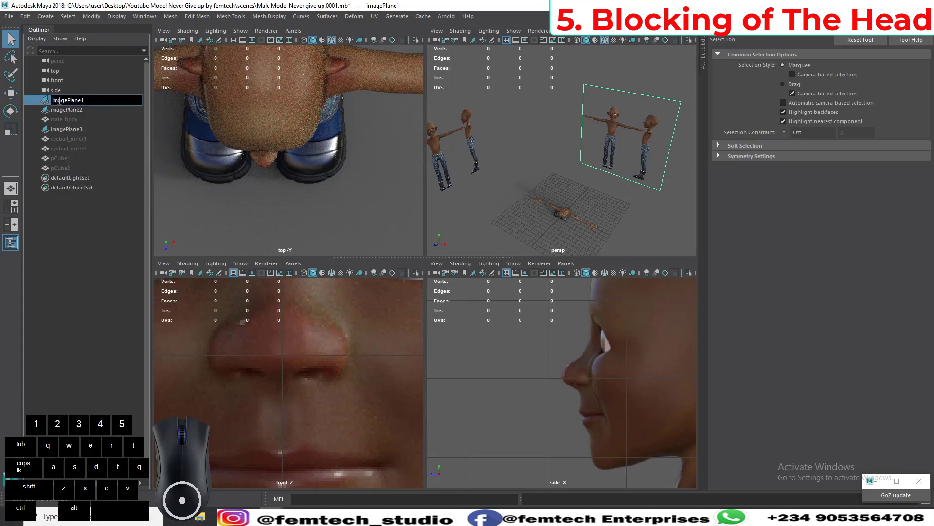
double_click(59, 101)
type("fF")
key("Return")
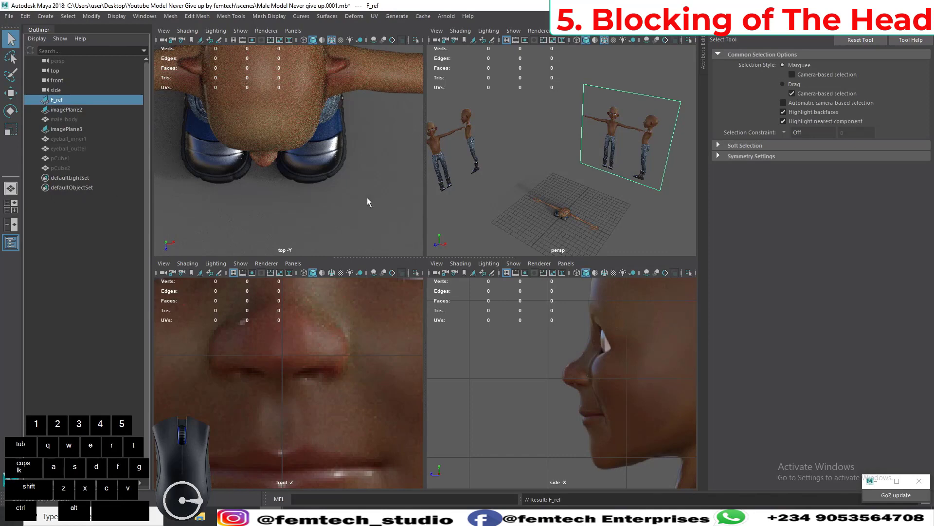
Step: Identify imagePlane2 in the side view and rename it as R_ref
left_click(81, 109)
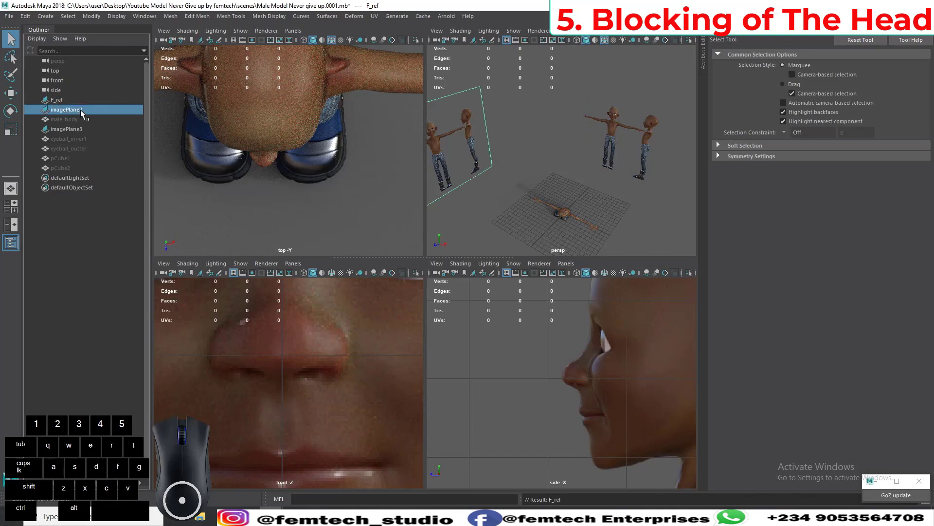
key("f")
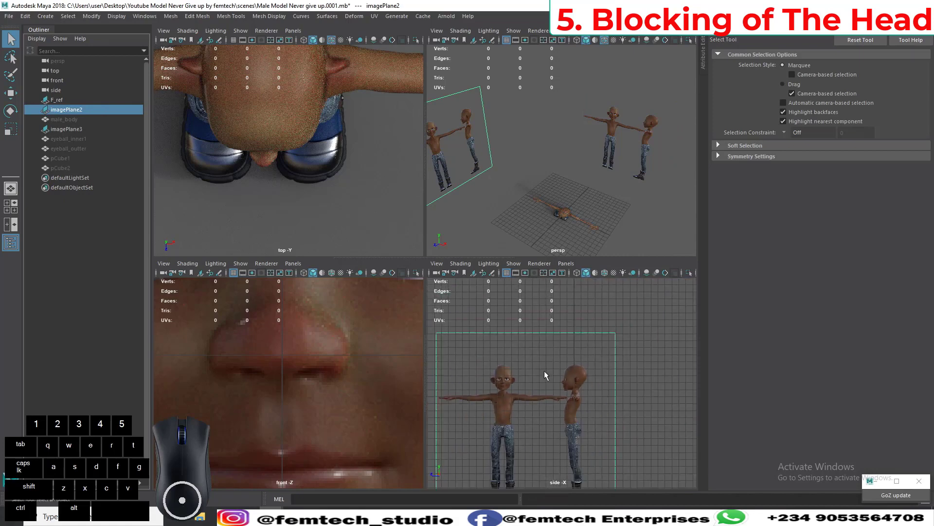
double_click(64, 109)
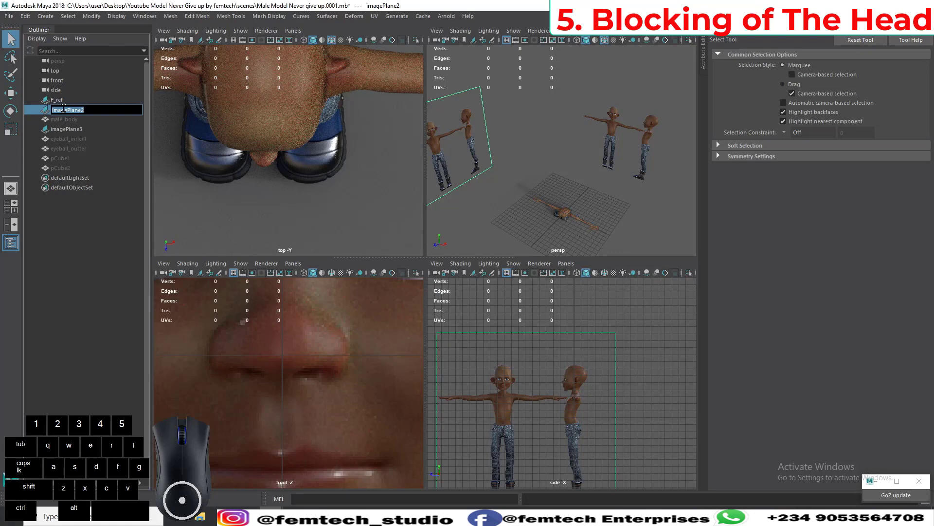
type("R_ref")
key("Return")
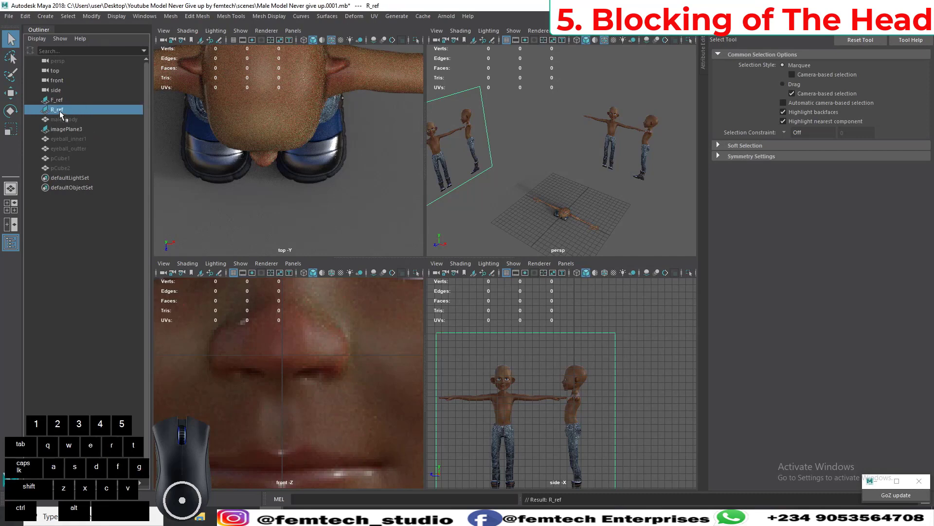
Step: Identify imagePlane3 in the top view and rename it as T_ref
left_click(63, 132)
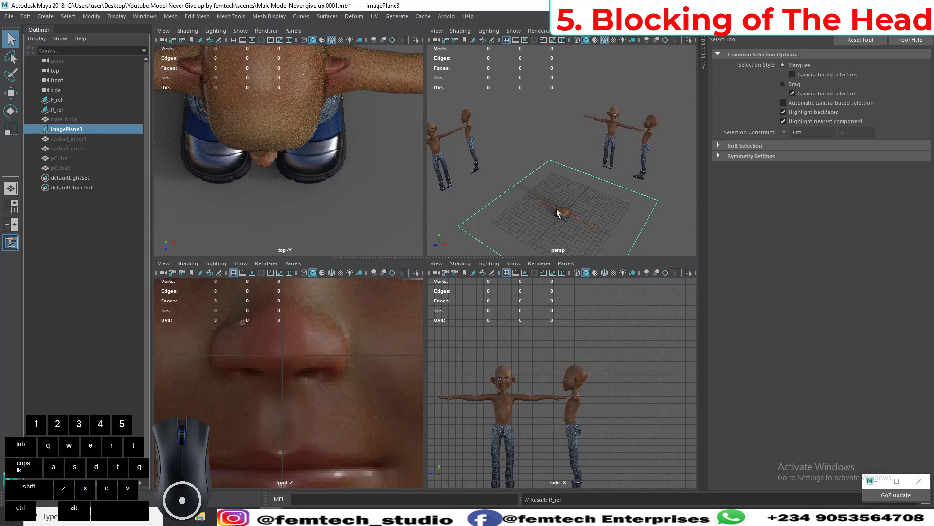
scroll(312, 197, "down", 5)
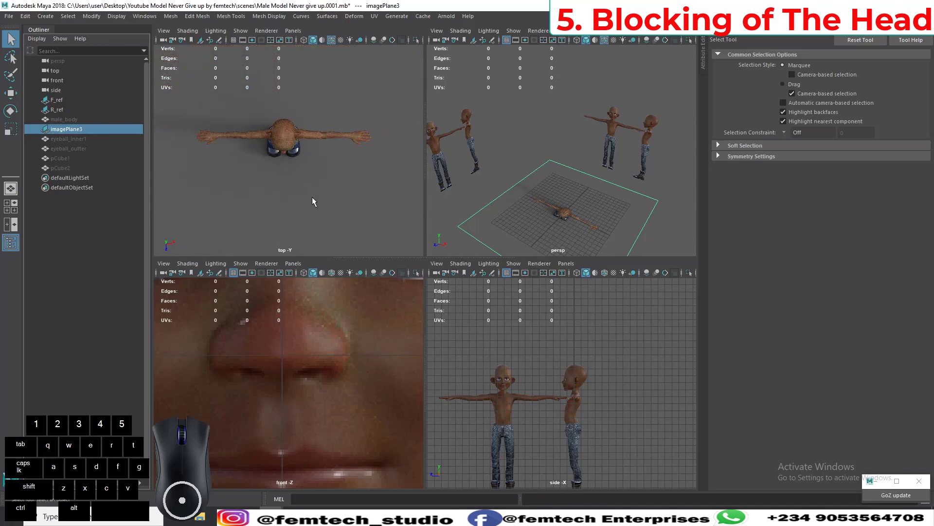
double_click(60, 130)
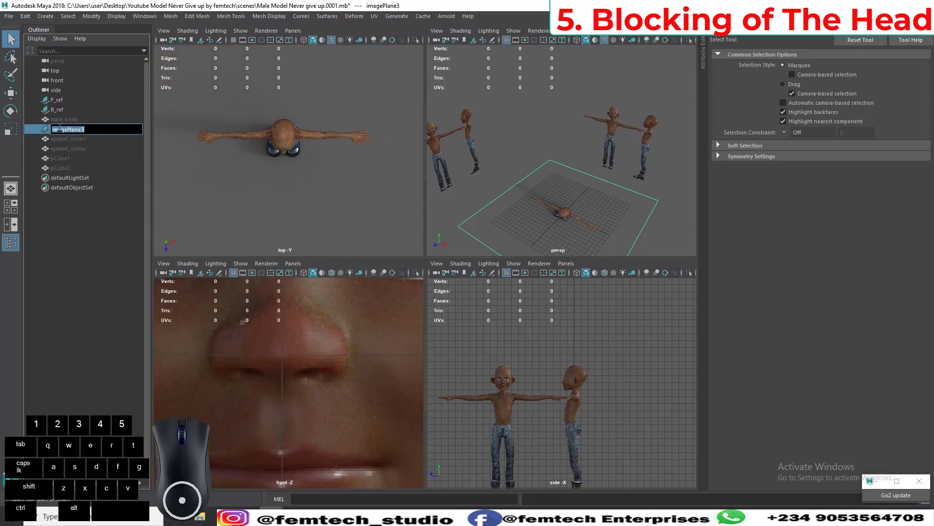
type("t")
key("BackSpace")
type("T ref")
key("Return")
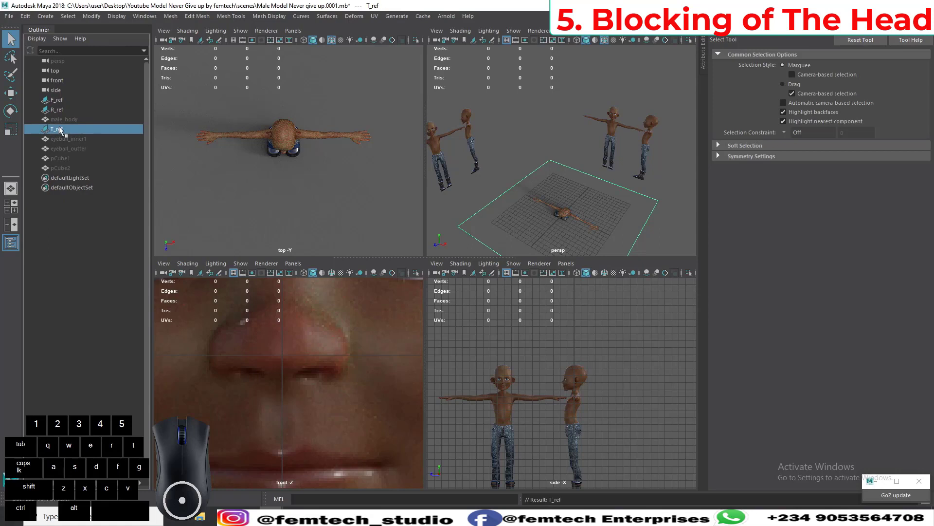
Step: Switch to the open "never give up model.0017.mb" scene and examine the finished head mesh and its wireframe from several angles
left_click_drag(548, 188, 517, 190, "alt")
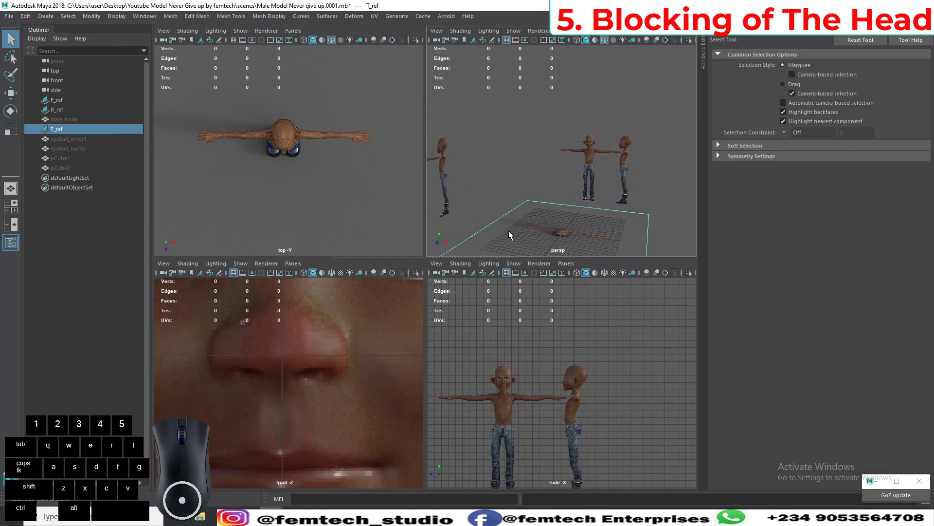
left_click(335, 516)
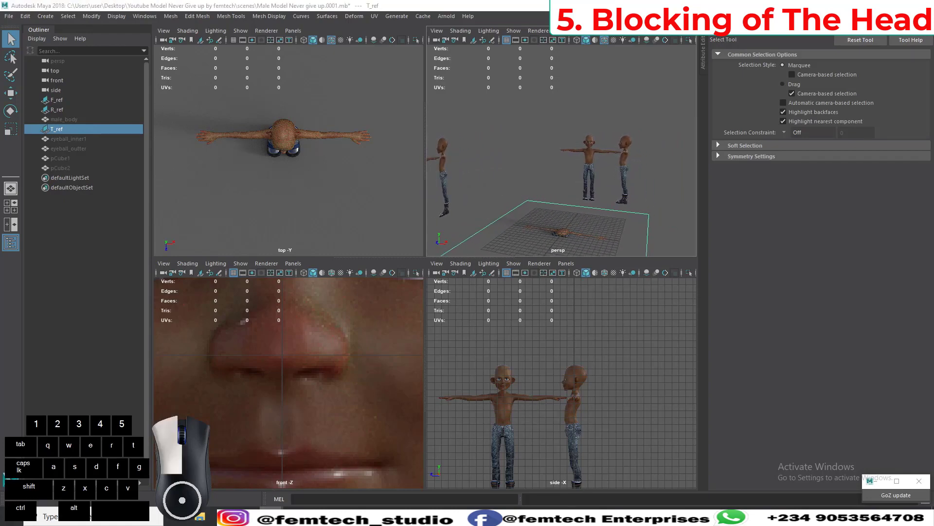
left_click(307, 482)
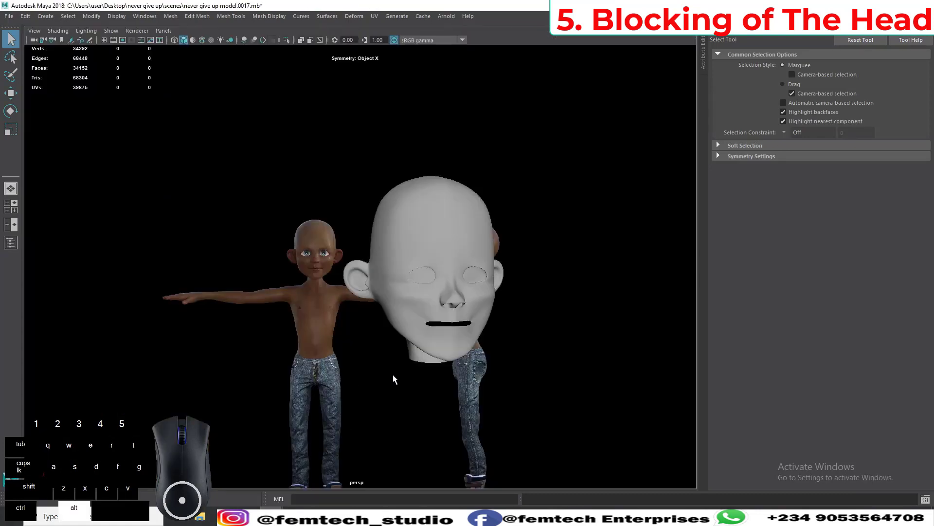
left_click_drag(372, 370, 419, 370, "alt")
middle_click_drag(419, 369, 416, 358, "alt")
left_click_drag(416, 358, 429, 317, "alt")
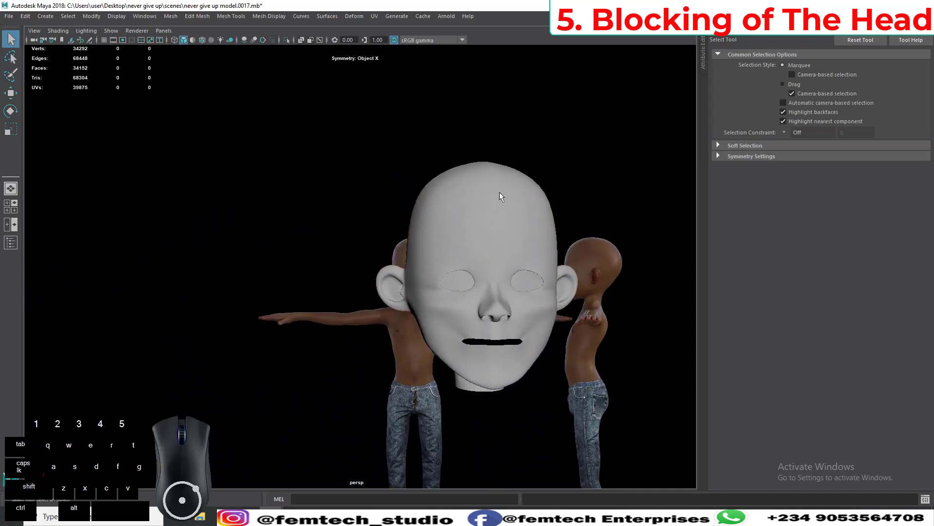
left_click(498, 288)
left_click_drag(484, 268, 216, 234, "alt")
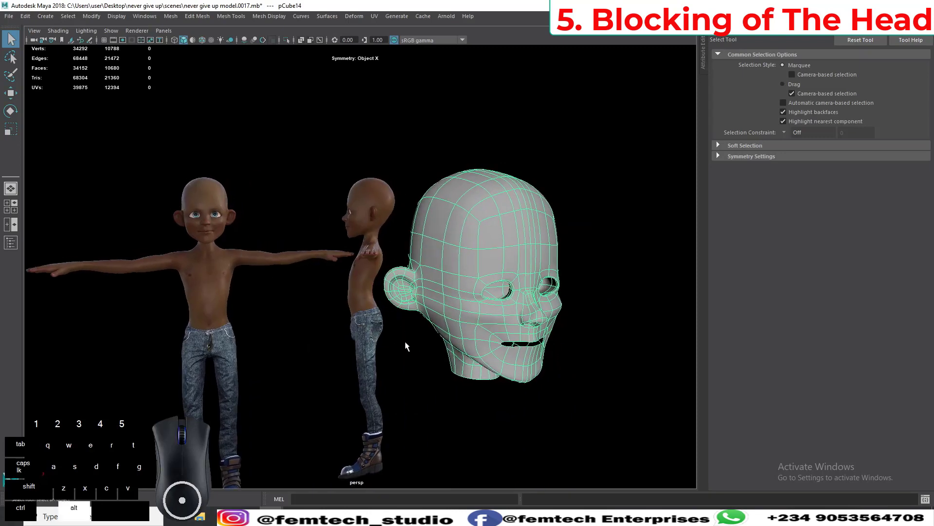
mouse_move(407, 346)
left_mouse_down("alt")
mouse_move(358, 327)
mouse_move(487, 340)
mouse_move(423, 334)
mouse_move(459, 256)
mouse_move(451, 251)
mouse_move(454, 320)
mouse_move(422, 310)
mouse_move(428, 322)
mouse_move(400, 358)
left_mouse_up("alt")
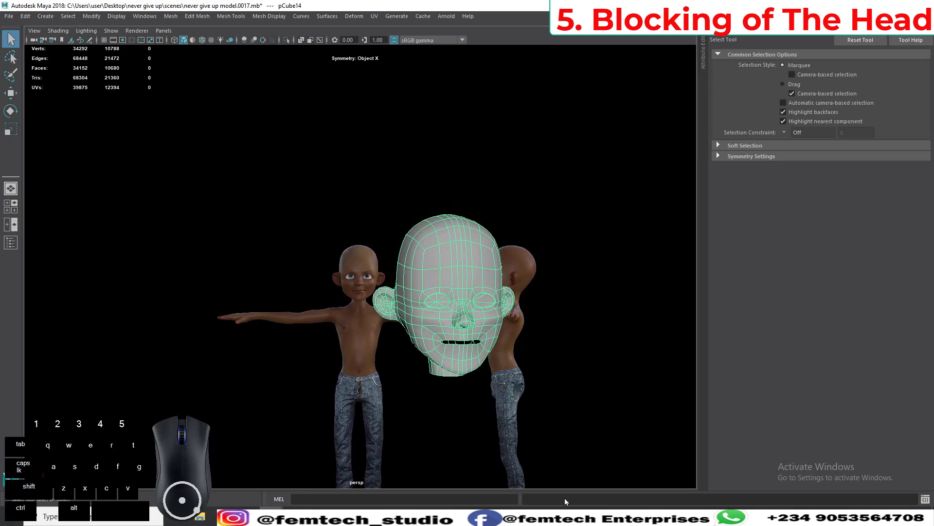
Step: Return to the "Male Model Never give up by femtech.0001.mb" scene and unhide the pCube2 head mesh
left_click(164, 504)
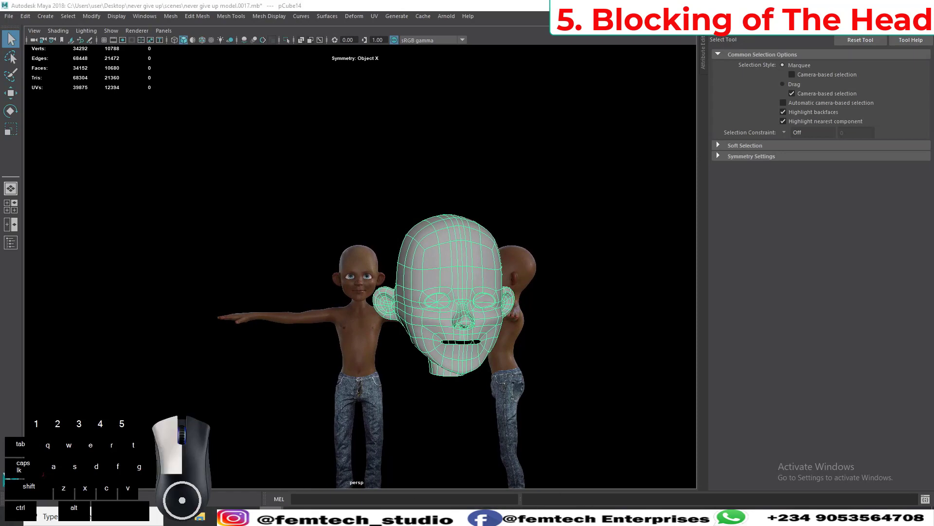
left_click(410, 489)
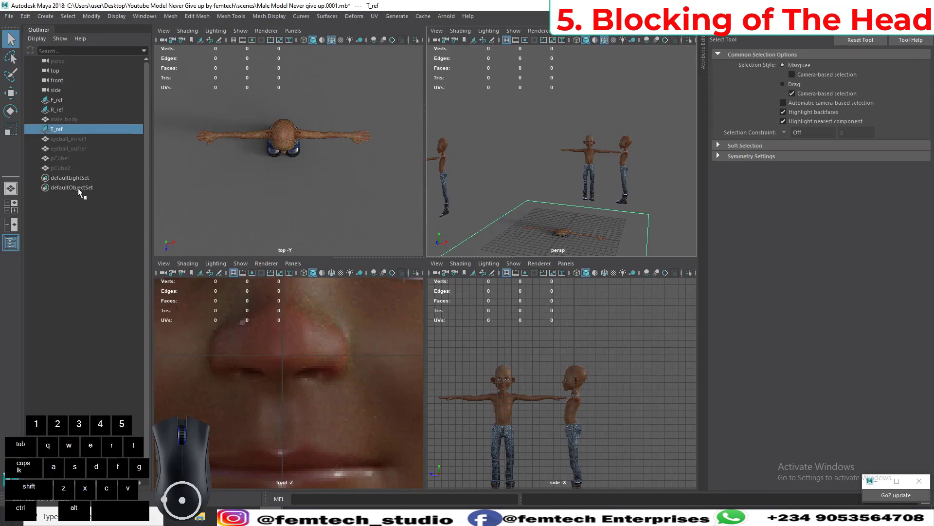
left_click(61, 158)
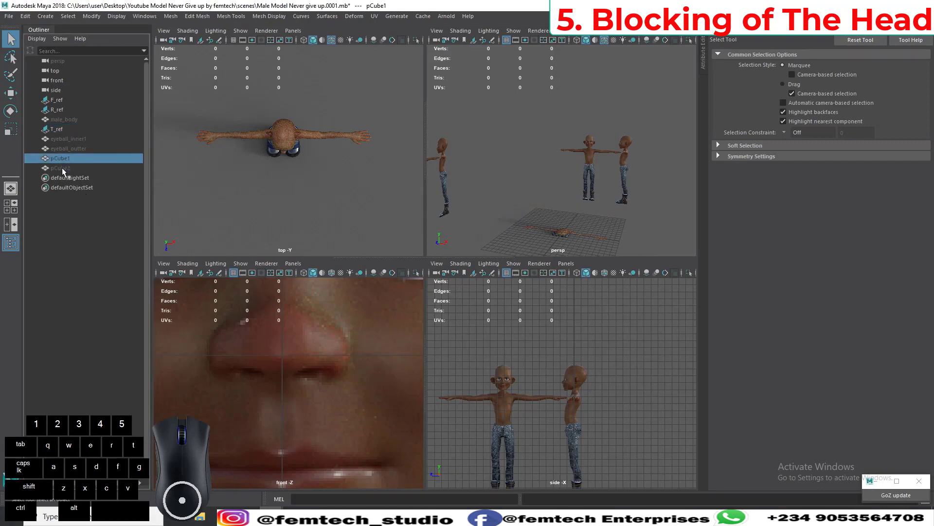
left_click(61, 168)
key("shift+h")
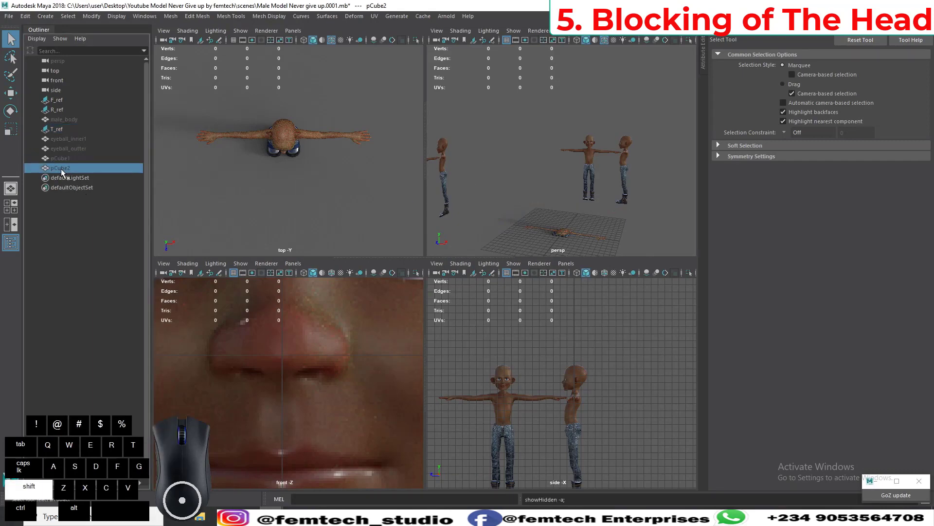
Step: Enlarge the perspective view to fill the workspace and examine the head mesh's edge flow around the eyes, nose and mouth
scroll(532, 197, "up", 8)
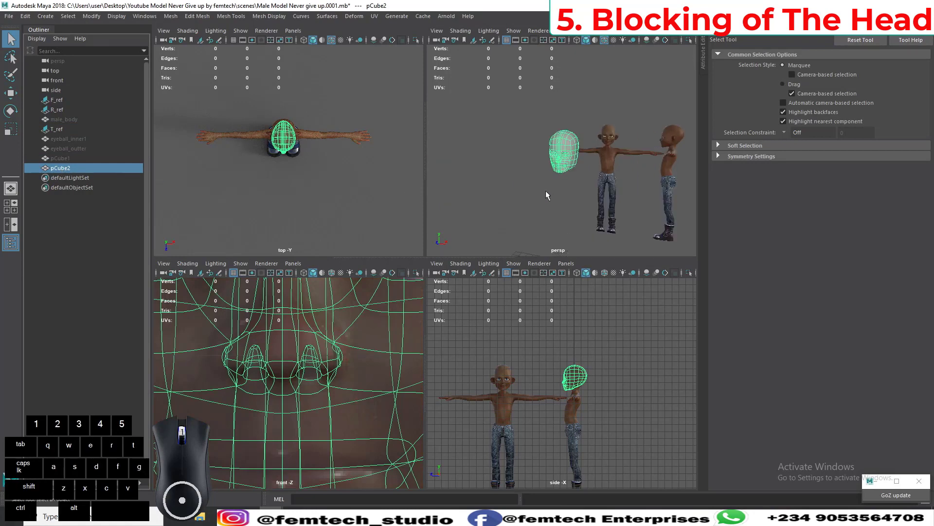
key("space")
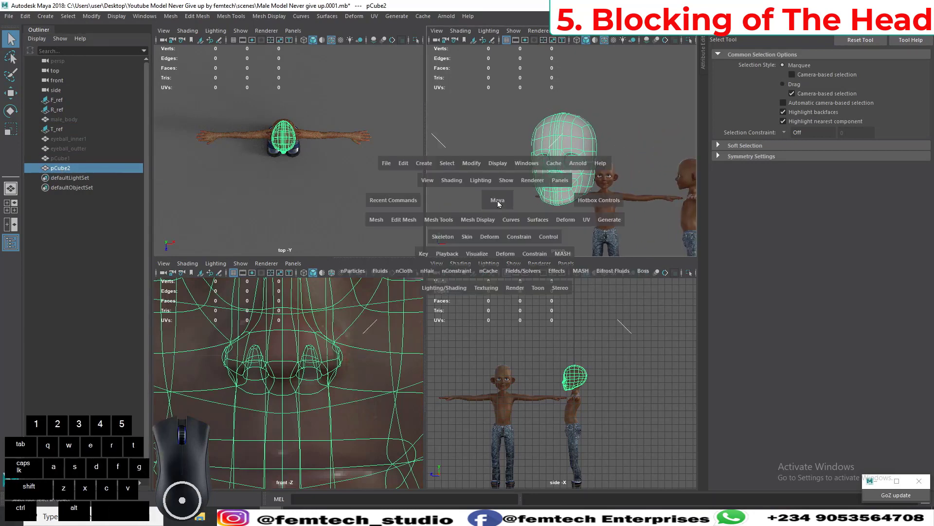
left_click(284, 283)
left_click_drag(313, 279, 334, 288, "alt")
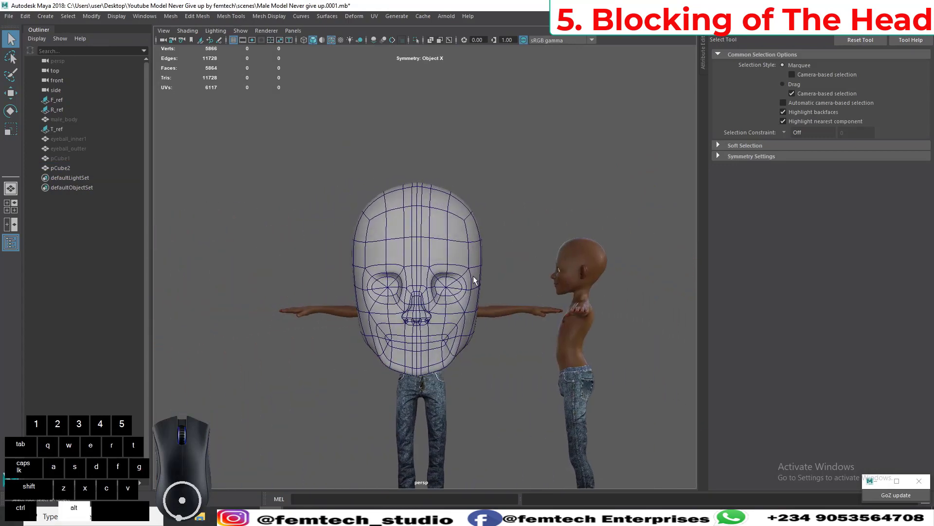
left_click_drag(370, 229, 388, 252, "alt")
left_click_drag(403, 287, 379, 286, "alt")
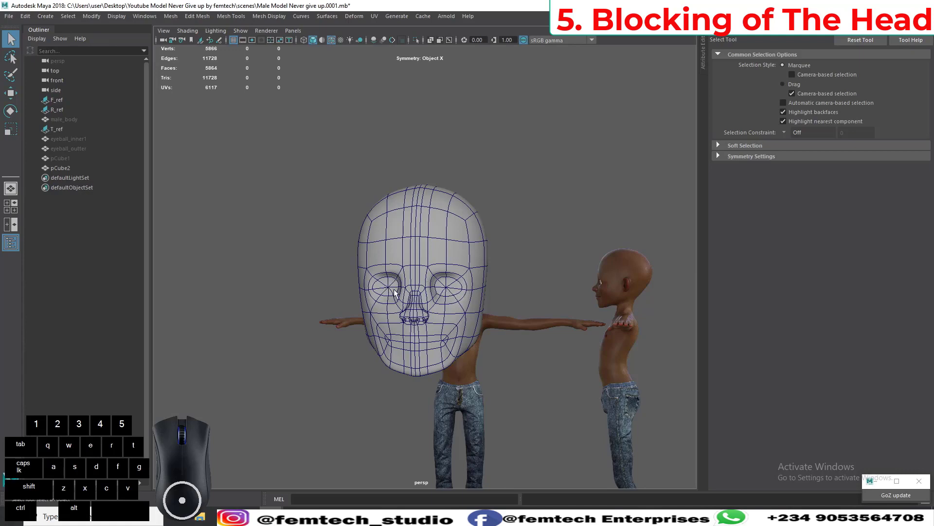
left_click_drag(365, 294, 416, 336, "alt")
right_click_drag(416, 335, 421, 337, "alt")
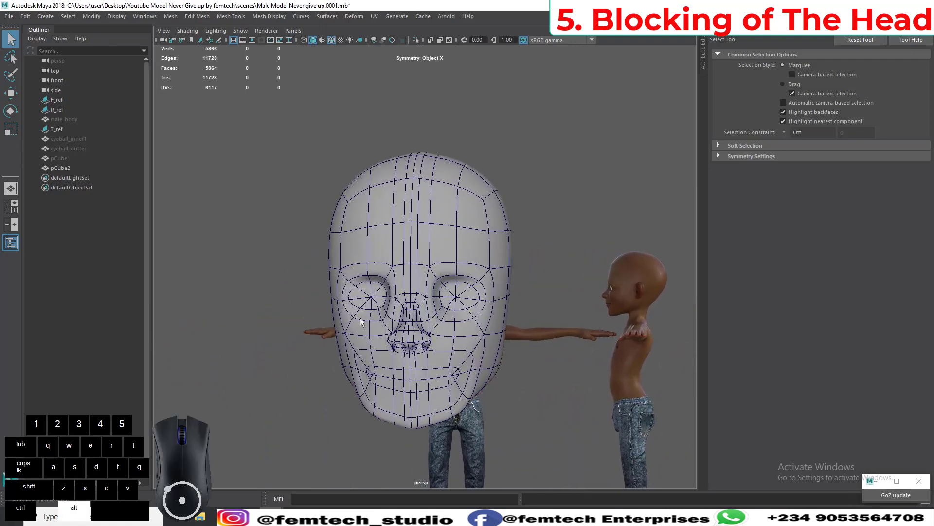
Step: Examine the pCube2 head's edge loops around the brow, nose bridge and mouth from several angles with the Multi-Cut tool active
right_click_drag(423, 215, 371, 218)
left_click(425, 219)
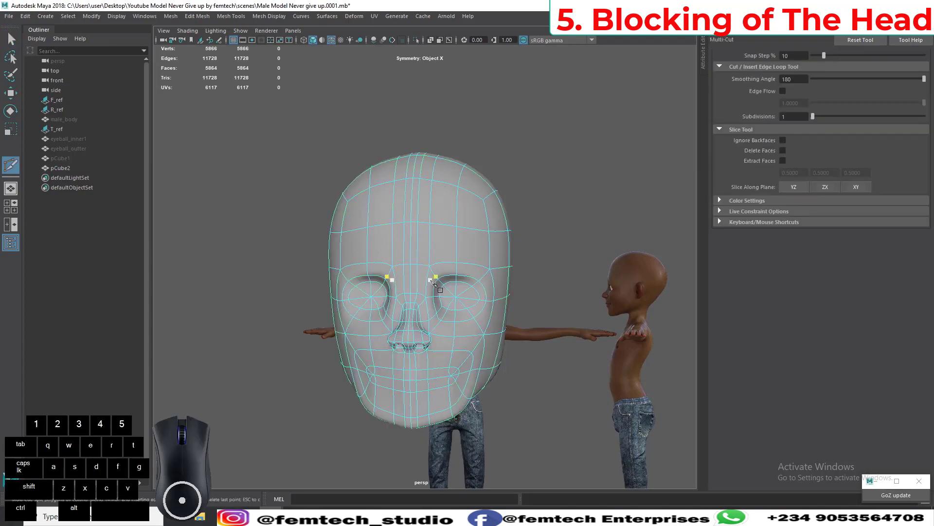
left_click_drag(436, 285, 433, 276, "alt")
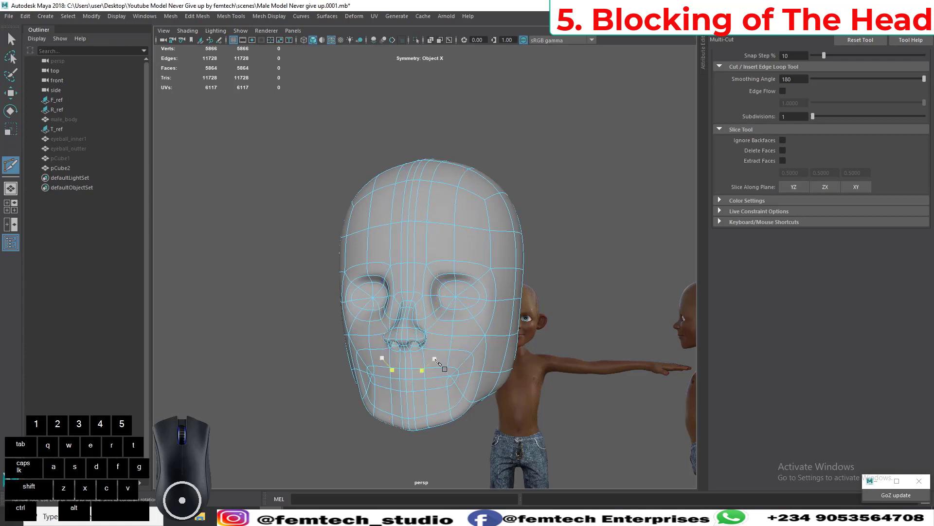
key("ctrl")
left_click_drag(486, 292, 507, 281, "alt")
right_click_drag(507, 287, 524, 351, "alt")
mouse_move(560, 313)
left_mouse_down("alt")
mouse_move(532, 288)
mouse_move(560, 294)
mouse_move(564, 315)
left_mouse_up("alt")
left_click_drag(562, 320, 501, 297, "alt")
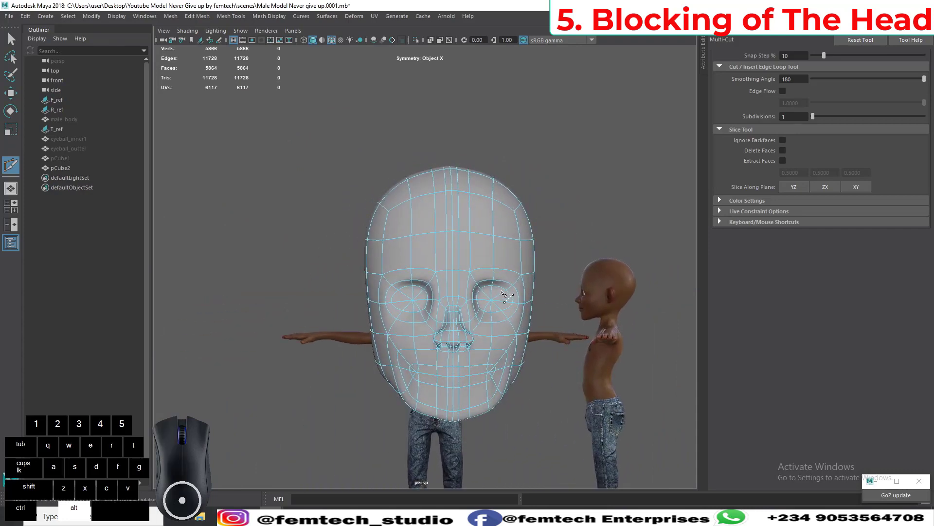
key("q")
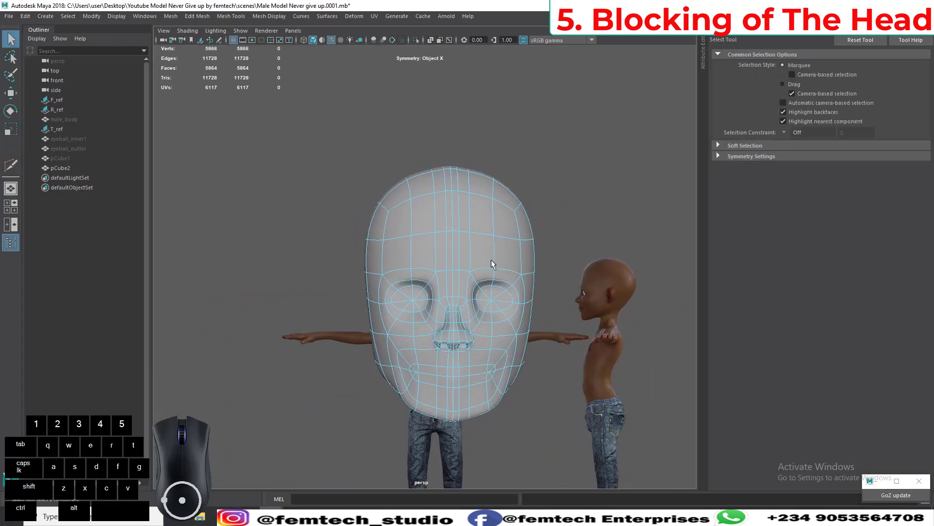
Step: Return the pCube2 head mesh to object mode and hide it so only the character reference images show
right_click_drag(483, 231, 502, 226)
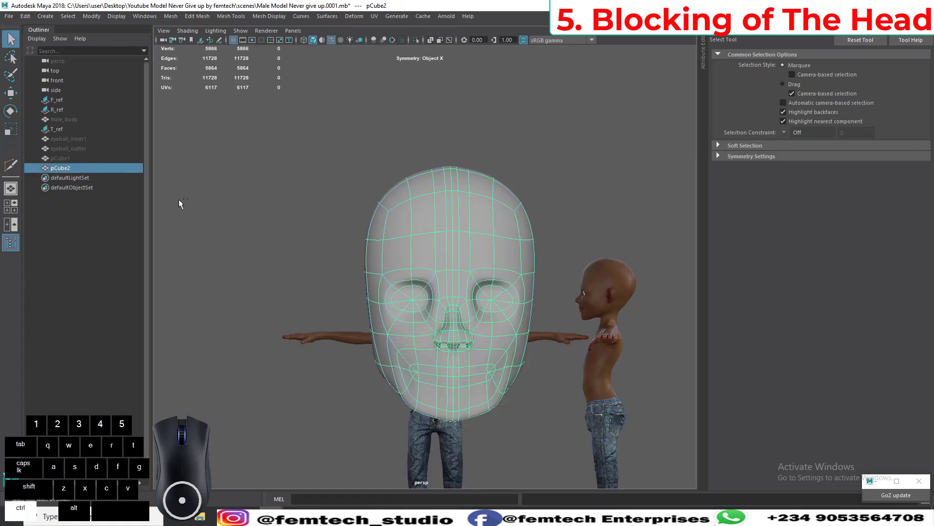
key("ctrl+h")
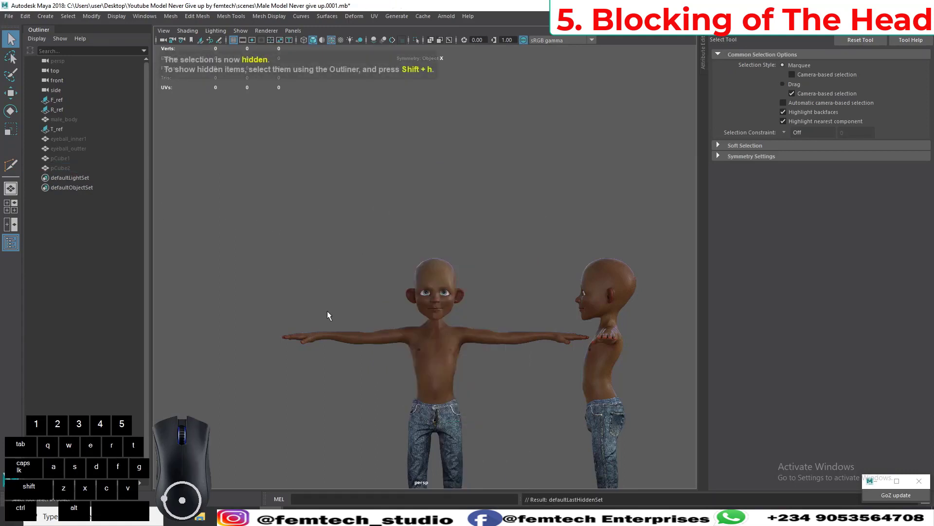
scroll(330, 310, "up", 4)
scroll(330, 311, "down", 1)
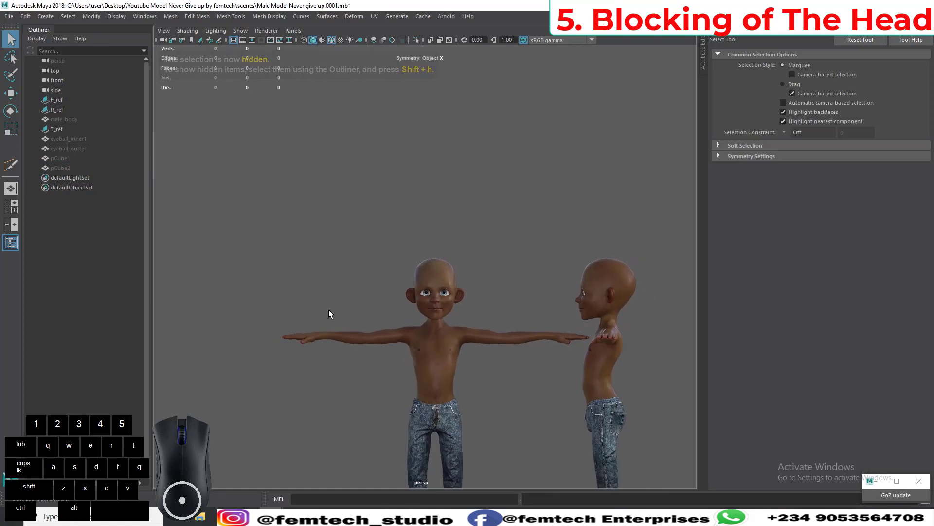
Step: Change to a multi-view layout with perspective, side and front views, and restore the full interface with the shelf and Channel Box
left_click(10, 224)
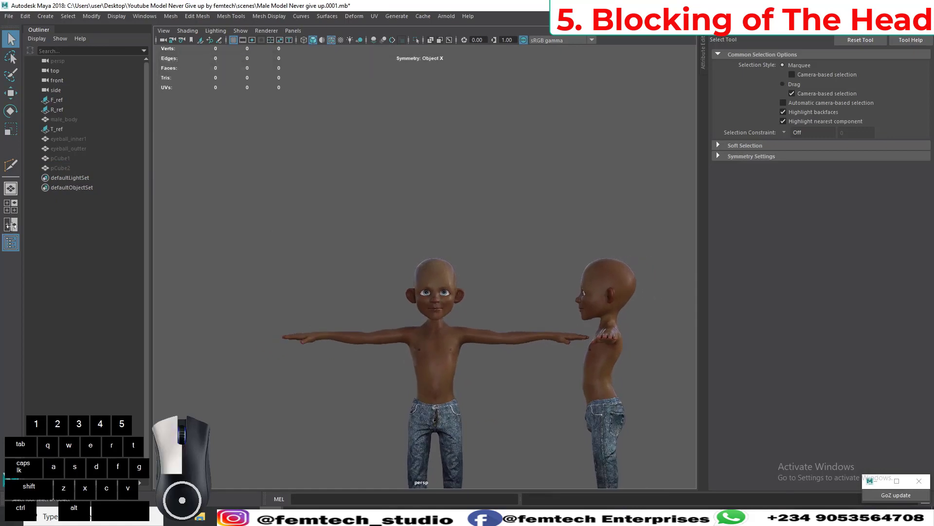
key("a")
scroll(282, 288, "up", 3)
scroll(285, 292, "up", 2)
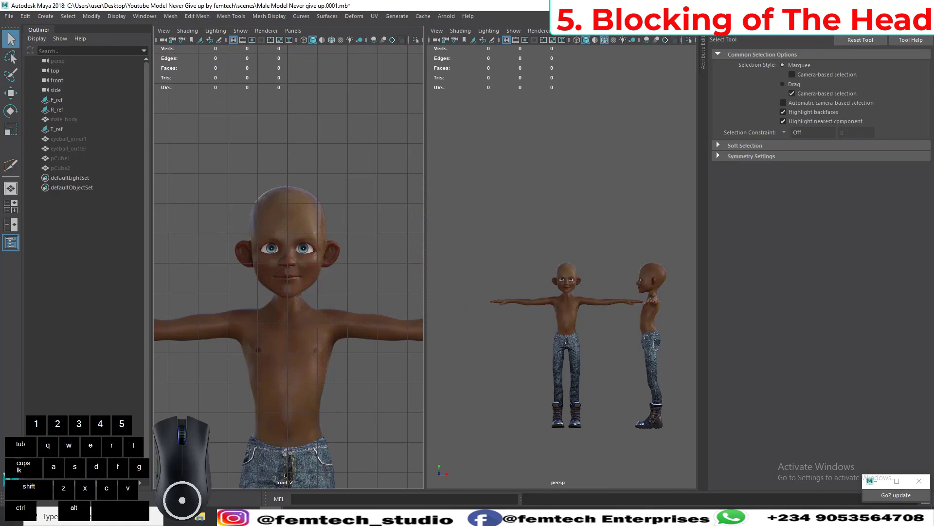
right_click(829, 37)
left_click(861, 39)
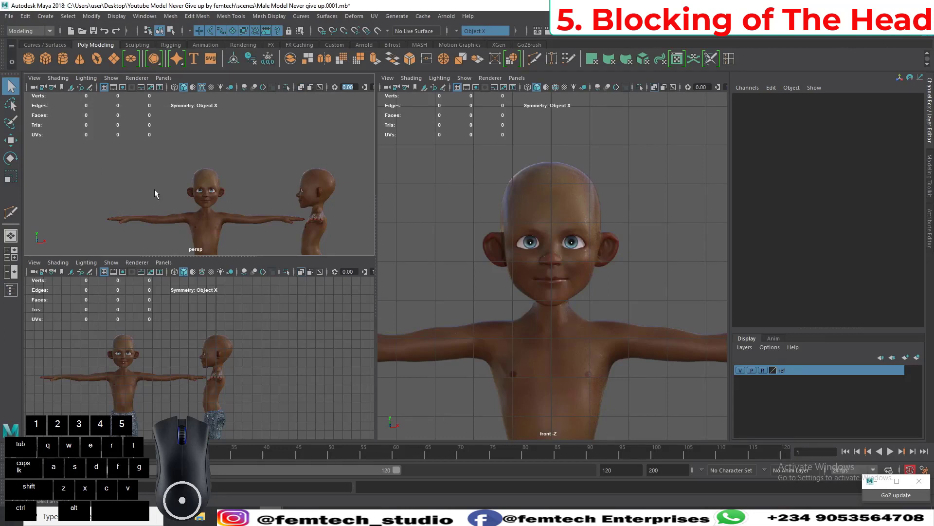
Step: Create a polygon cube as the base for blocking out the head
scroll(162, 194, "up", 8)
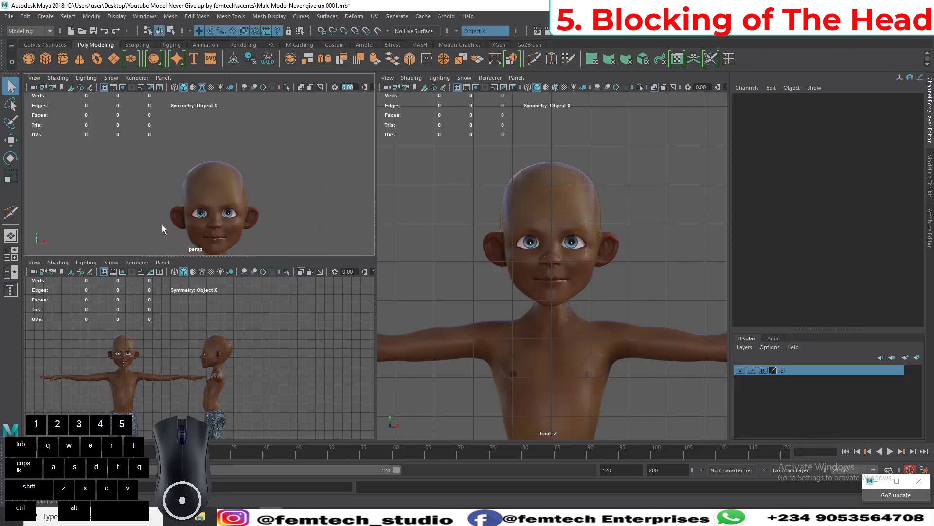
middle_click_drag(162, 224, 149, 167, "alt")
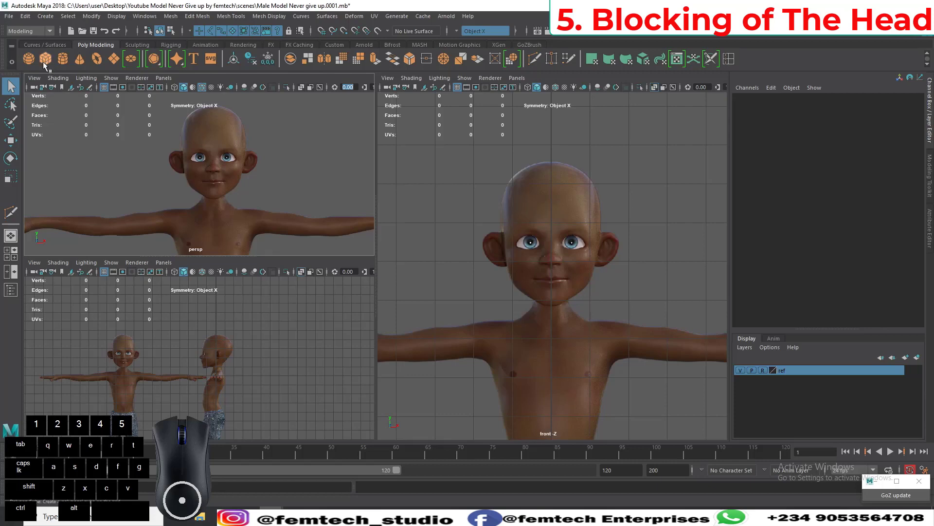
scroll(215, 243, "down", 5)
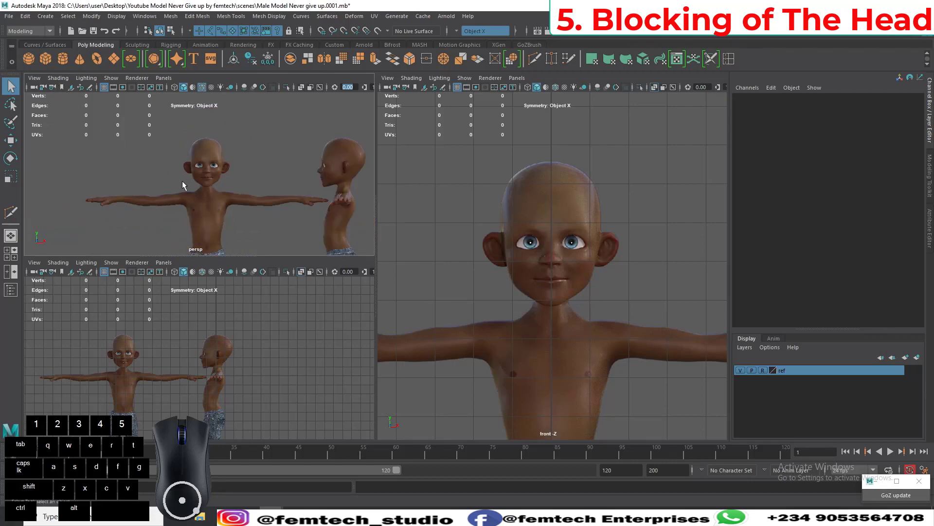
scroll(182, 180, "up", 3)
mouse_move(175, 190)
middle_mouse_down("alt")
mouse_move(166, 179)
mouse_move(168, 197)
middle_mouse_up("alt")
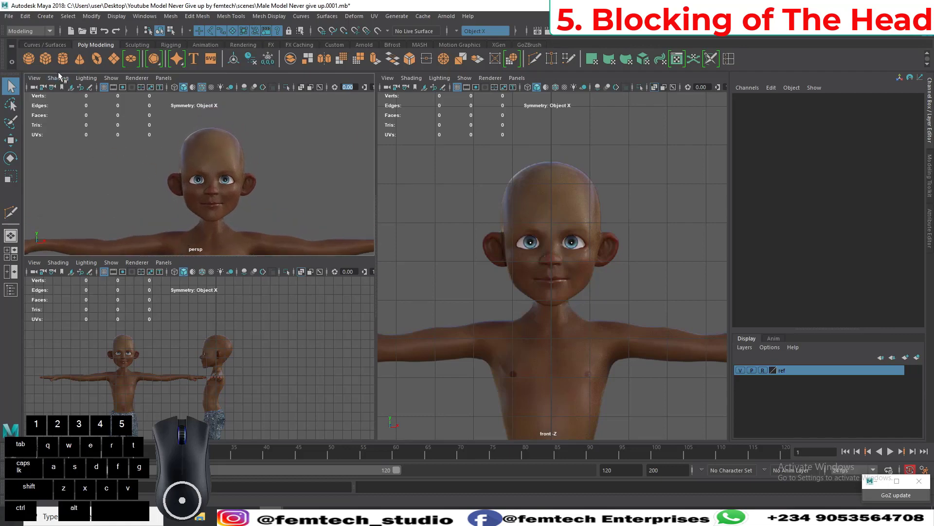
scroll(166, 341, "up", 5)
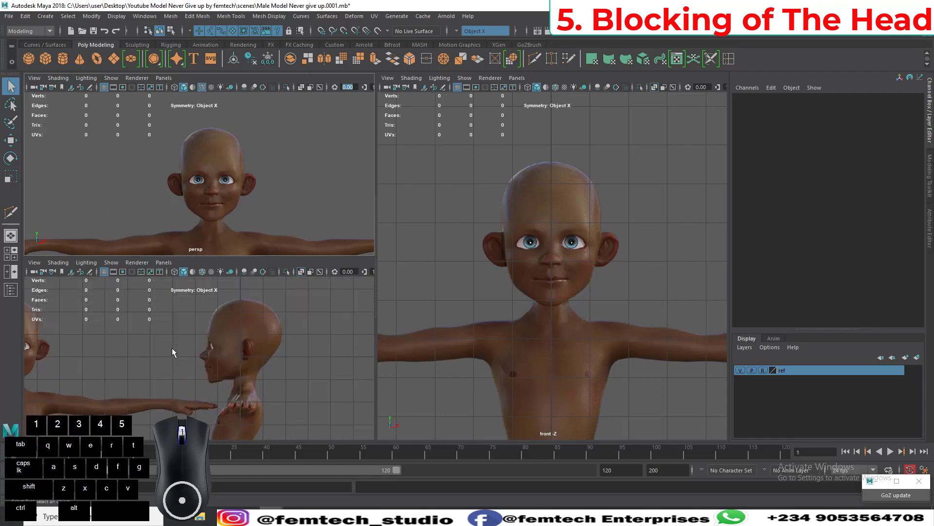
middle_click_drag(213, 349, 191, 362, "alt")
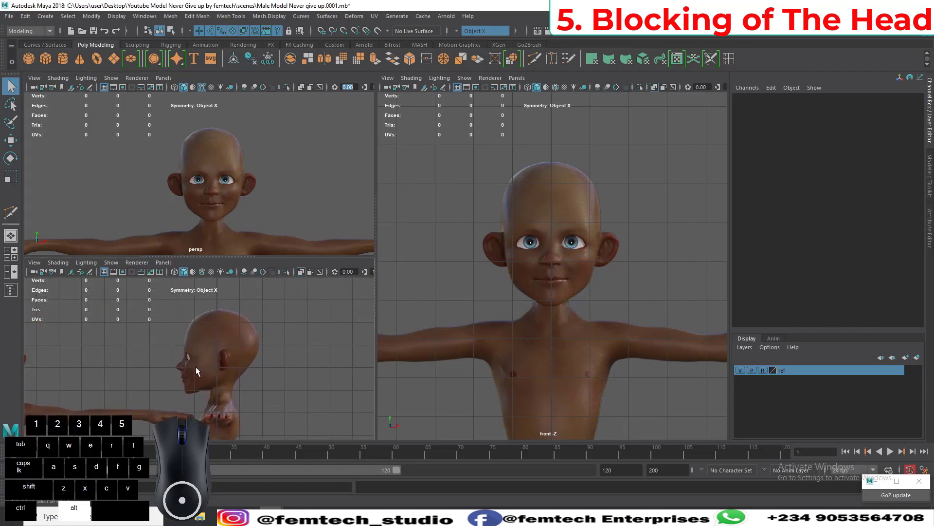
scroll(196, 367, "up", 2, "alt")
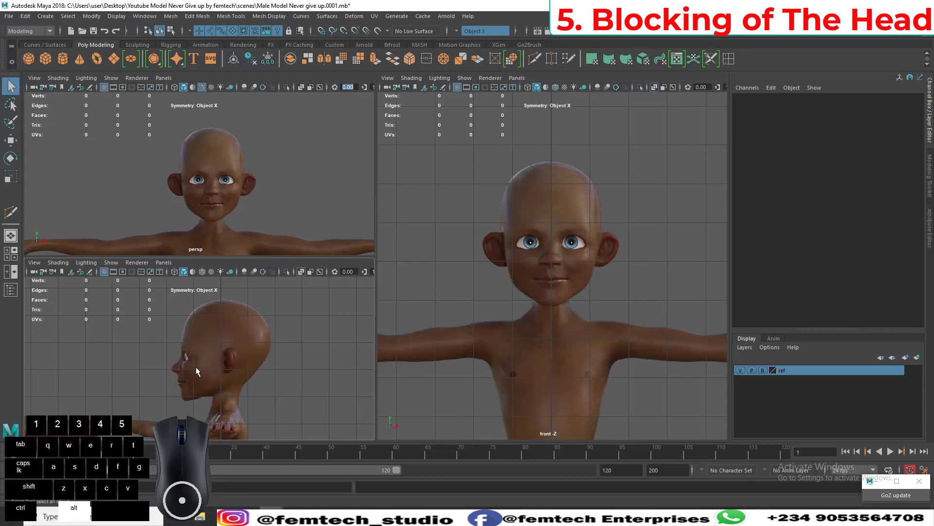
scroll(196, 367, "up", 2, "alt")
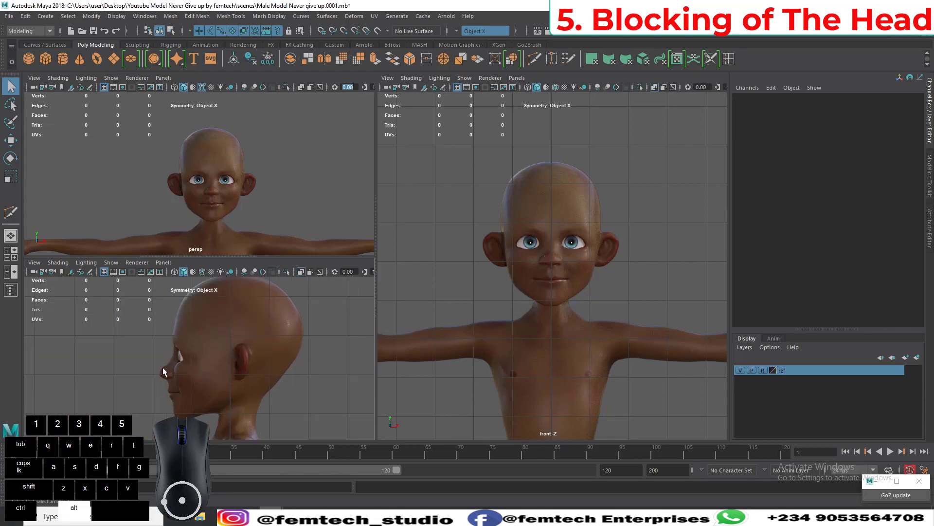
middle_click_drag(164, 370, 151, 364, "alt")
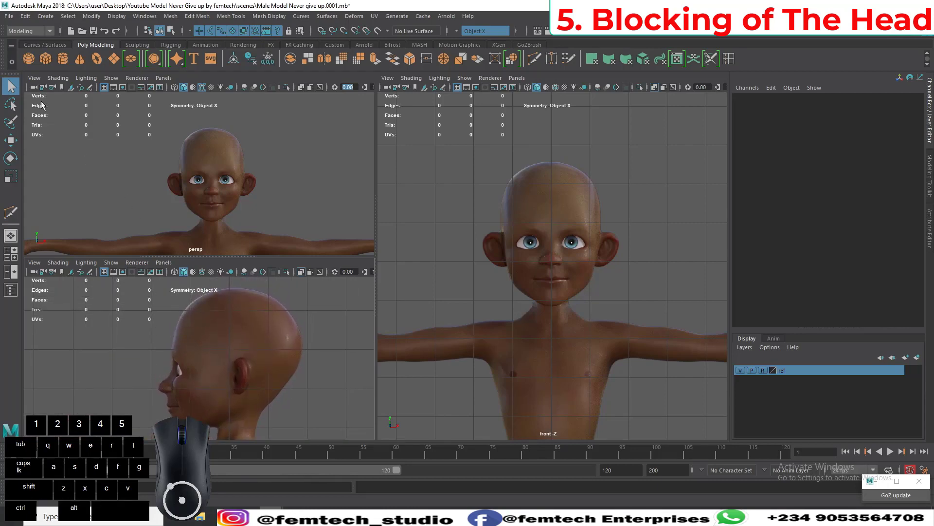
left_click(45, 60)
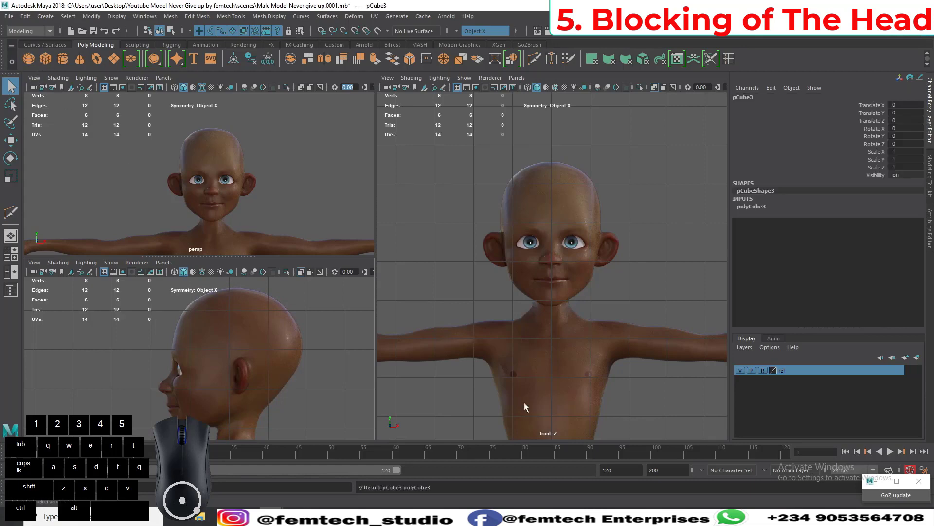
Step: Move the new cube straight up to the height of the reference head, to a Translate Y of about 17.9
scroll(526, 403, "down", 5)
scroll(526, 401, "down", 3)
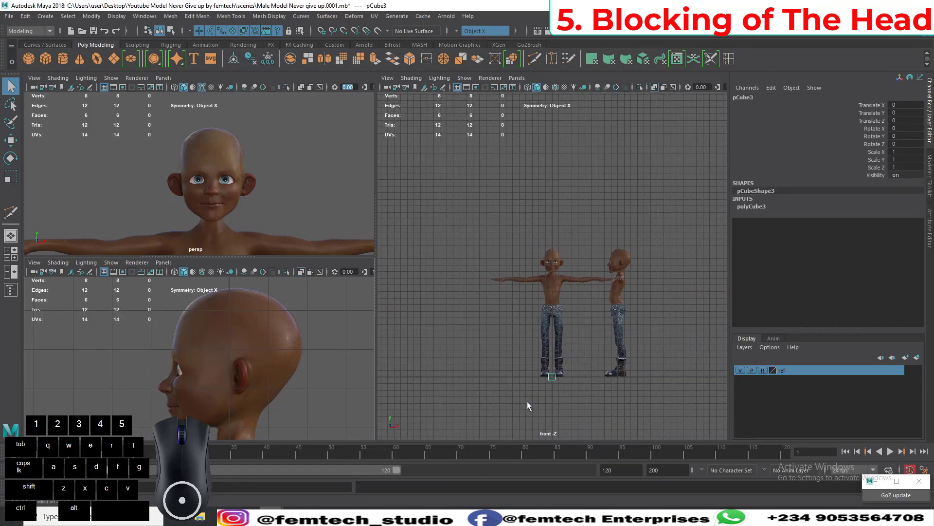
key("w")
left_click_drag(553, 358, 553, 238)
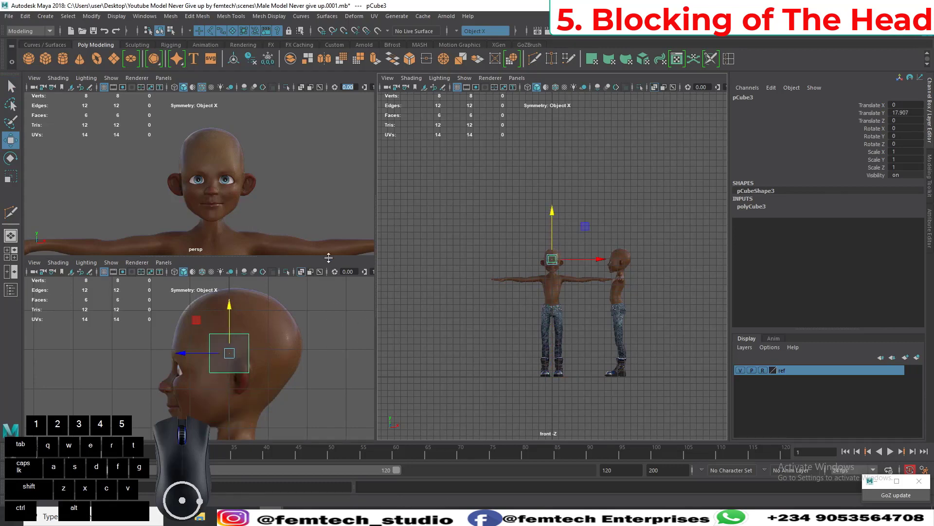
Step: Scale the cube uniformly to about 3.8 and lower it to a Translate Y of about 17.76 so it encloses the reference head
scroll(497, 322, "up", 8)
scroll(496, 321, "up", 5)
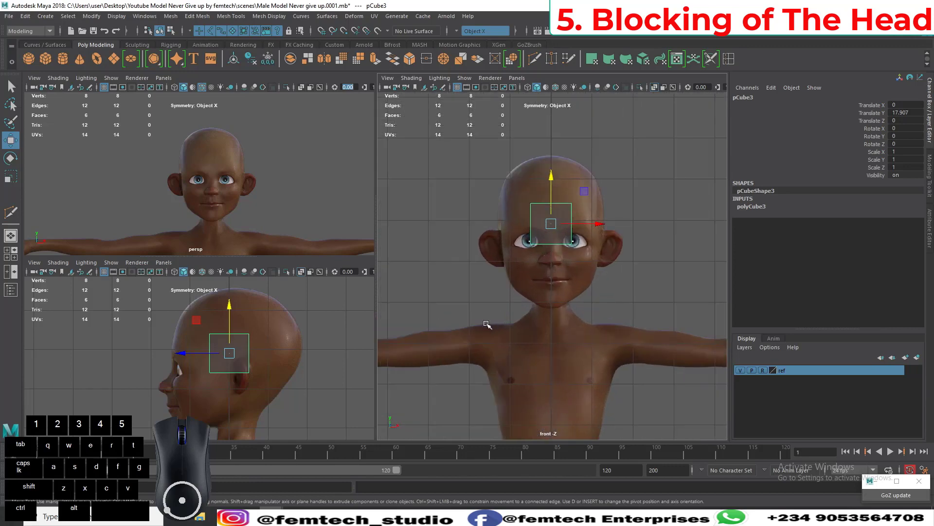
scroll(489, 327, "up", 2)
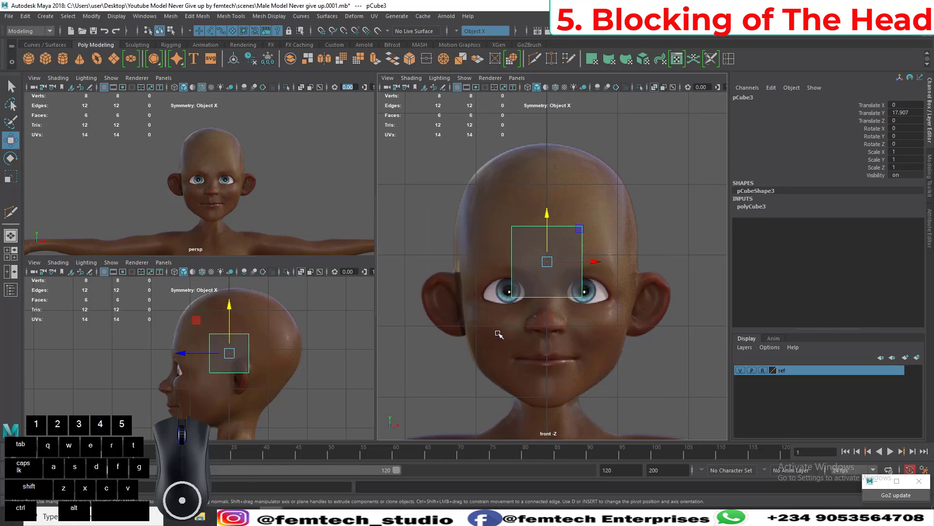
key("r")
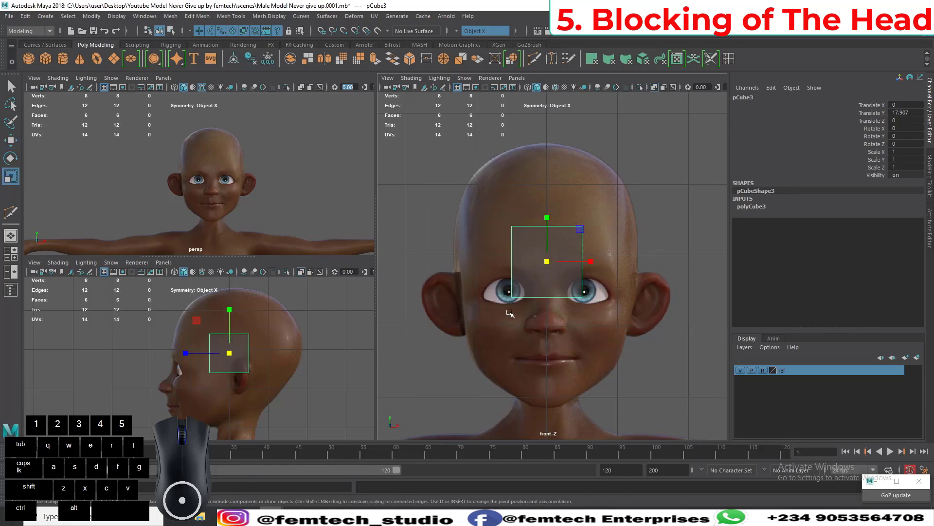
left_click_drag(548, 262, 678, 216)
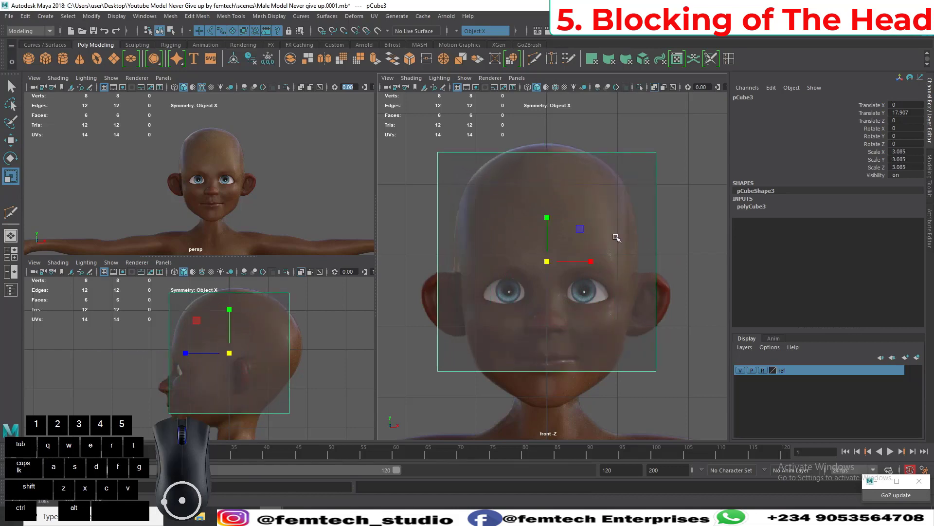
mouse_move(549, 262)
left_mouse_down()
mouse_move(564, 258)
mouse_move(549, 251)
mouse_move(555, 265)
mouse_move(572, 256)
mouse_move(554, 274)
left_mouse_up()
key("w")
key("r")
key("w")
key("r")
key("w")
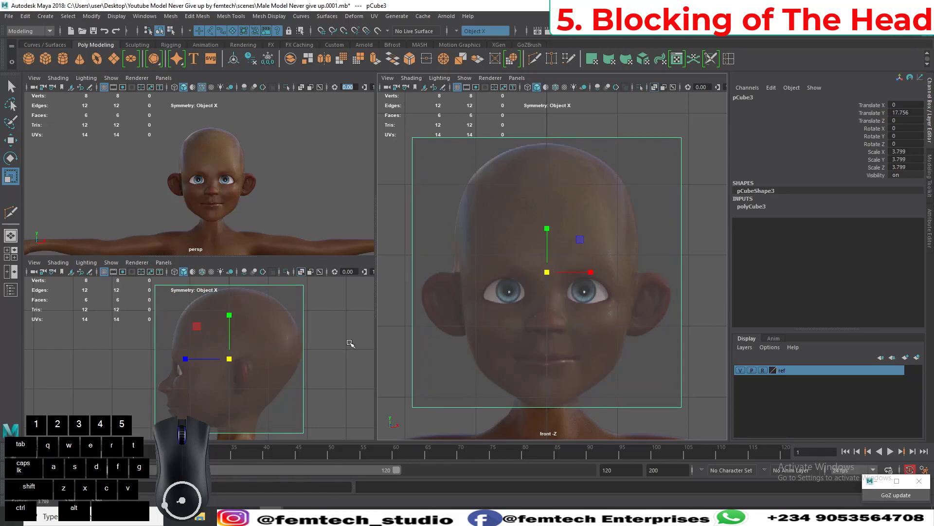
Step: Arrange the front and side views side by side and turn on X-ray display in the side view
scroll(293, 354, "down", 3)
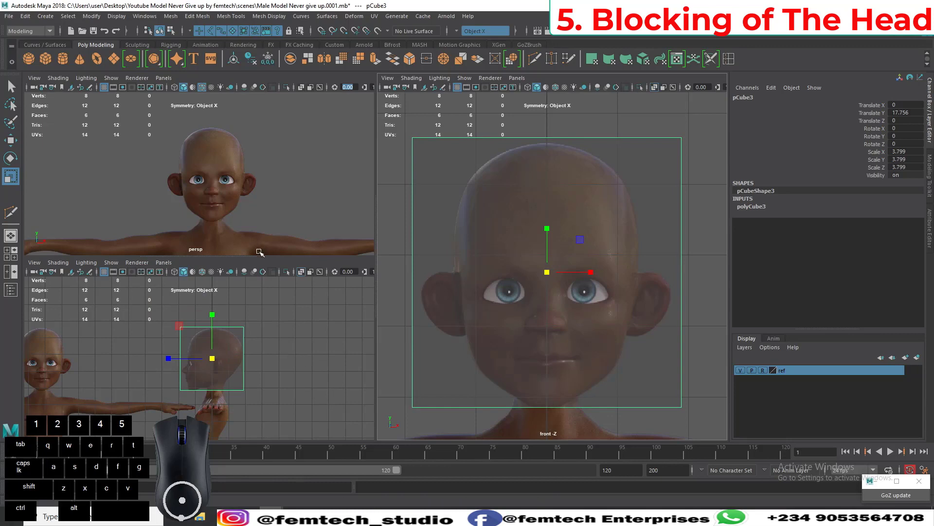
left_click(11, 272)
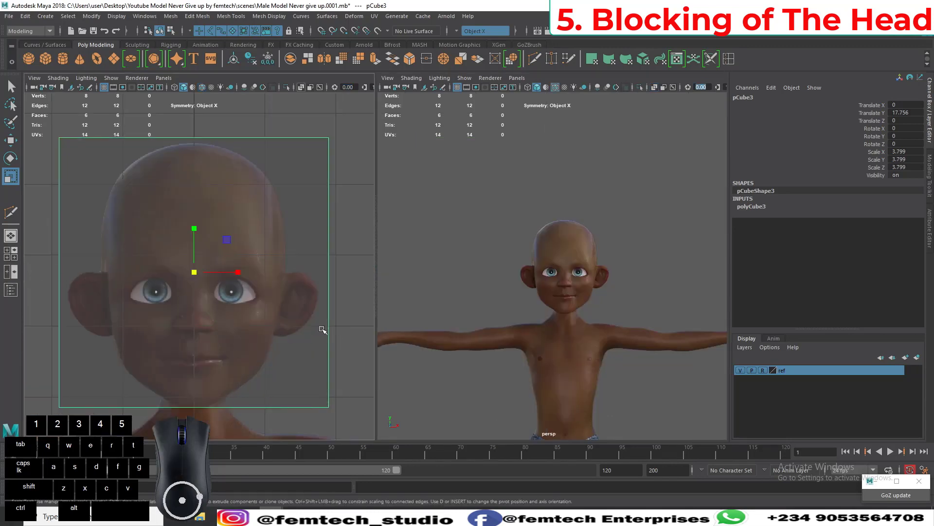
key("space")
left_click_drag(496, 293, 529, 295)
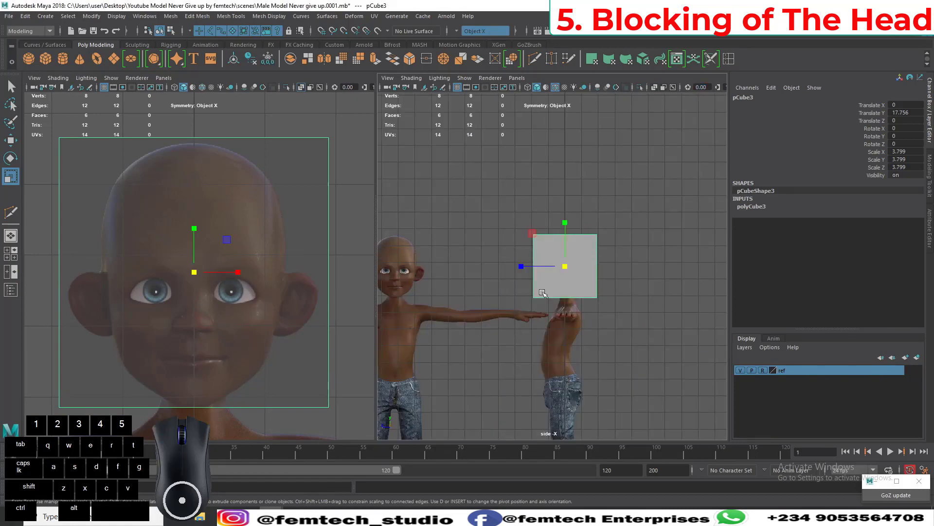
scroll(529, 295, "up", 4)
middle_click_drag(450, 283, 402, 292, "alt")
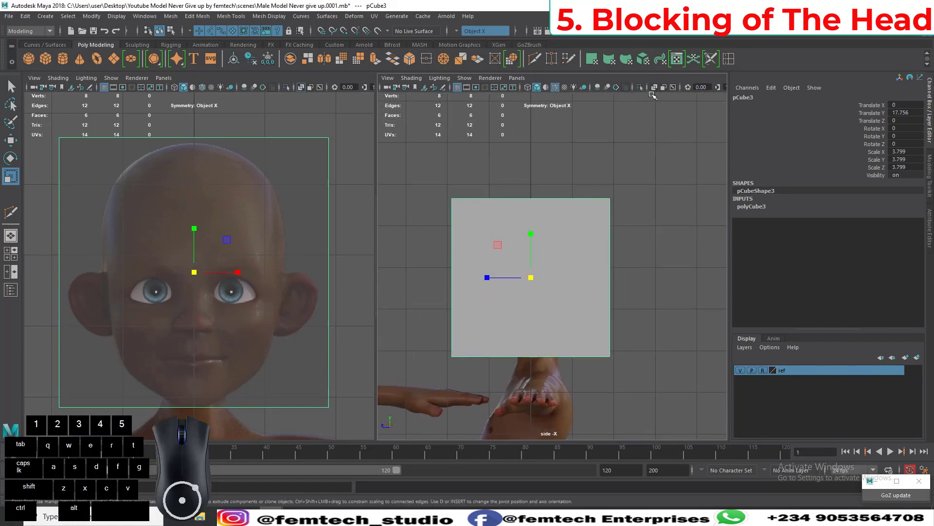
left_click(654, 87)
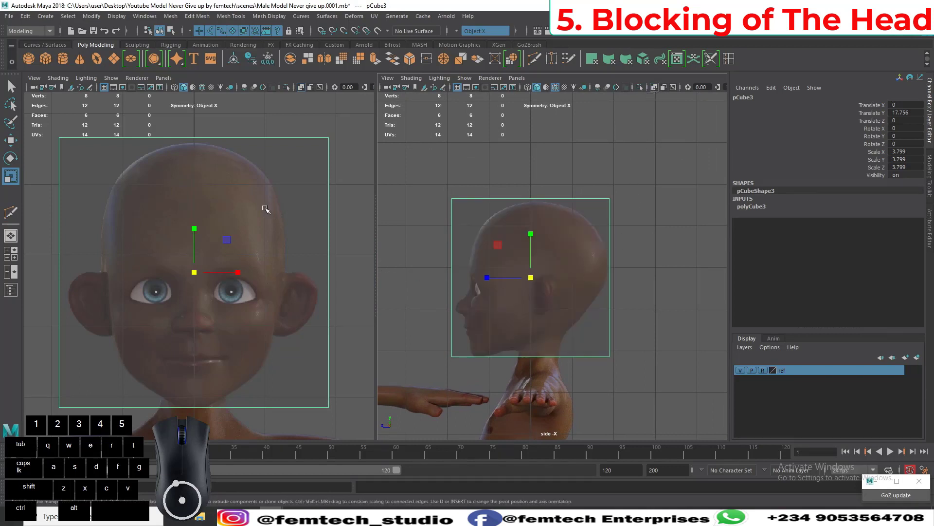
Step: Smooth the head cube with one division, keeping the smoothed mesh selected
right_click_drag(285, 215, 311, 202)
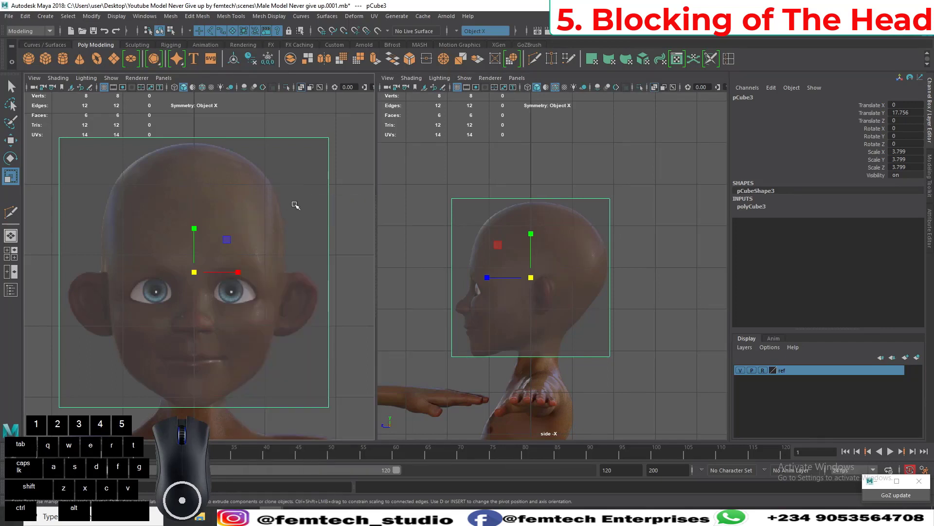
key("shift")
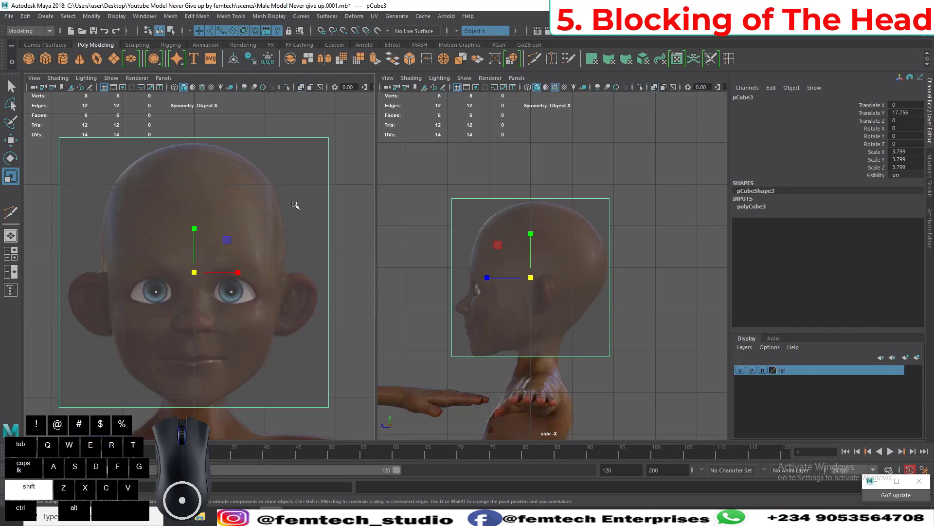
right_click(296, 205, "shift")
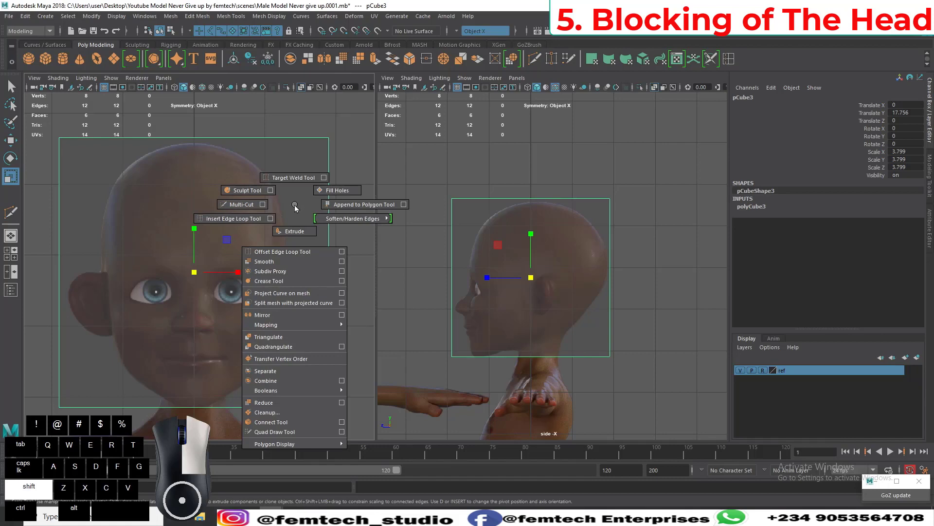
right_click_drag(295, 206, 287, 262, "shift")
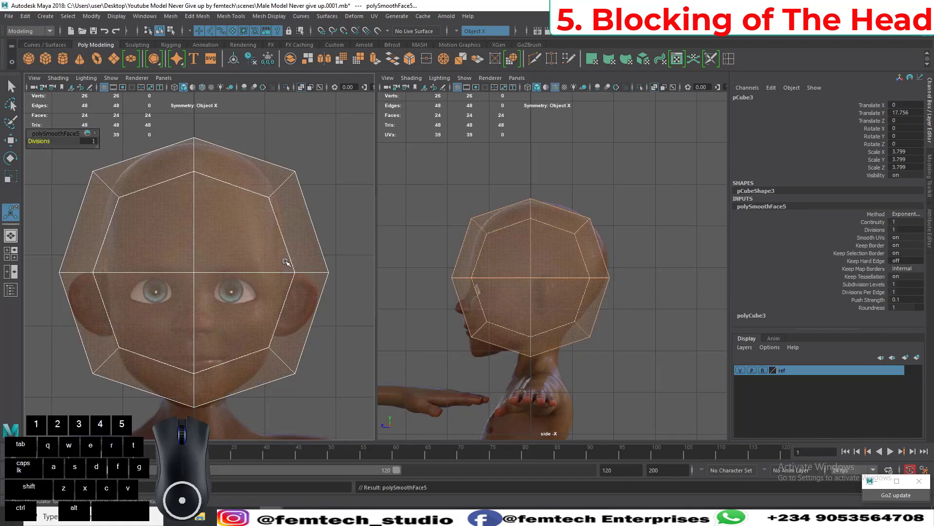
left_click(322, 198)
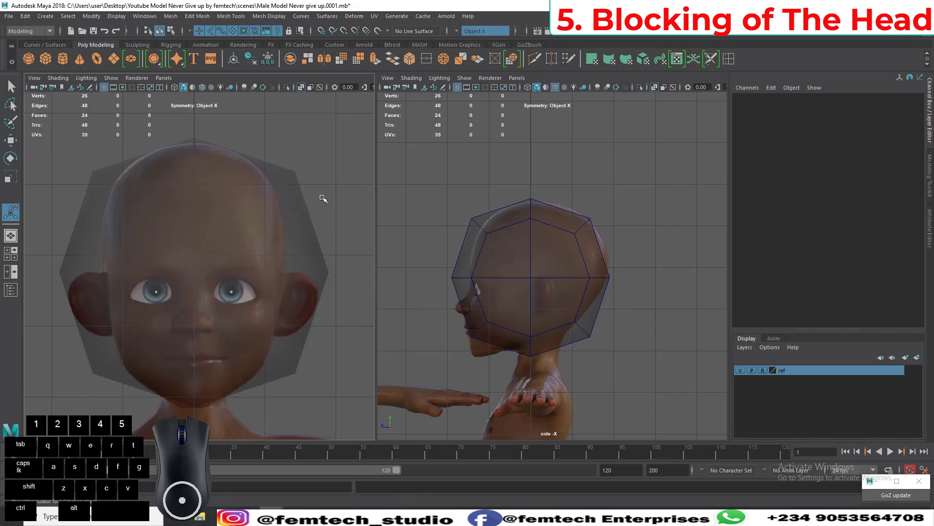
left_click(292, 215)
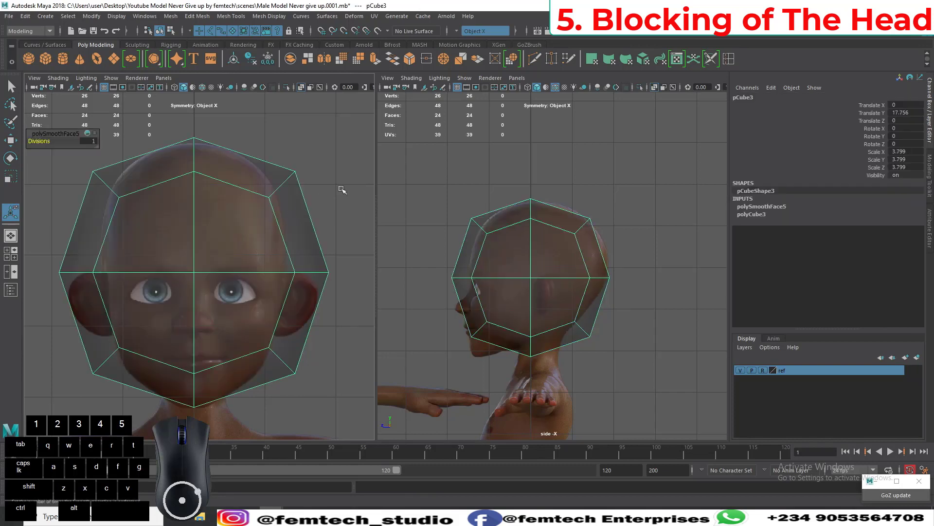
Step: With Object X symmetry on, move the mesh's middle side vertices inward to the width of the reference head in the front view
left_click(457, 30)
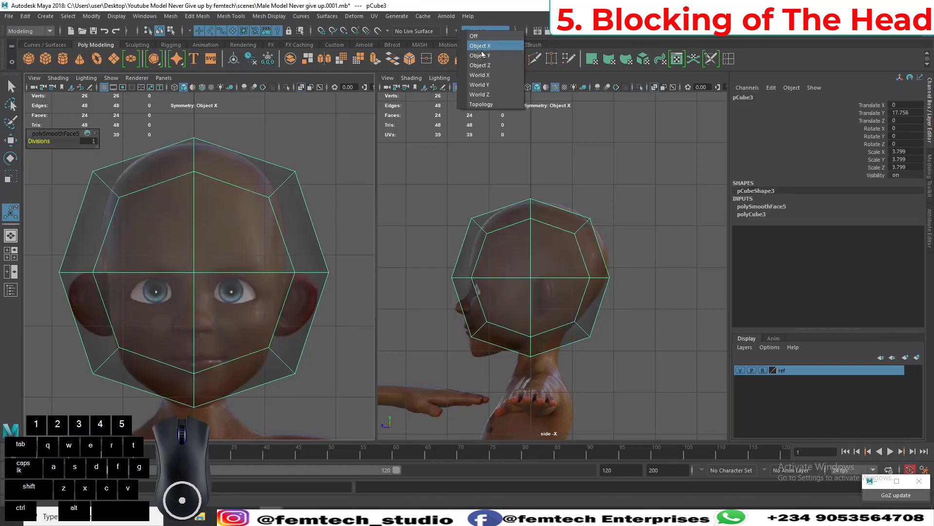
left_click(307, 158)
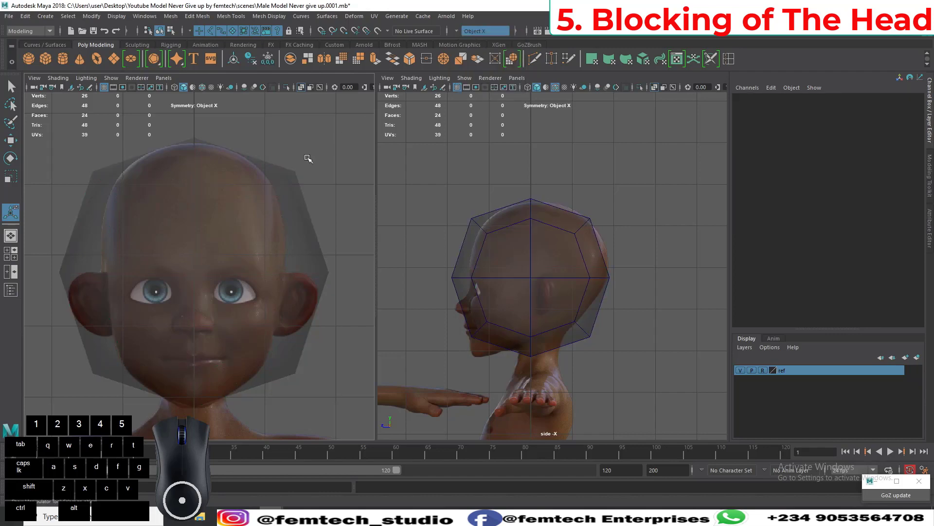
left_click(292, 188)
right_click(292, 188)
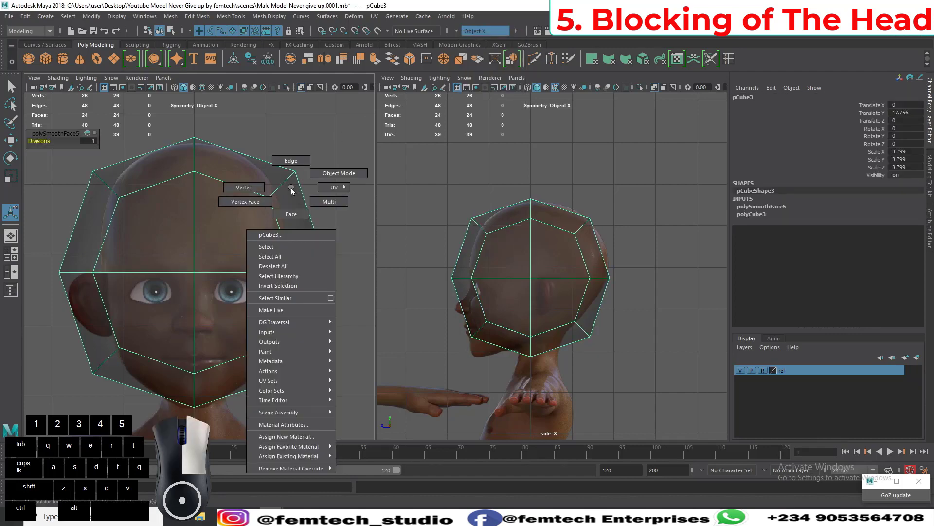
key("q")
left_click(251, 187)
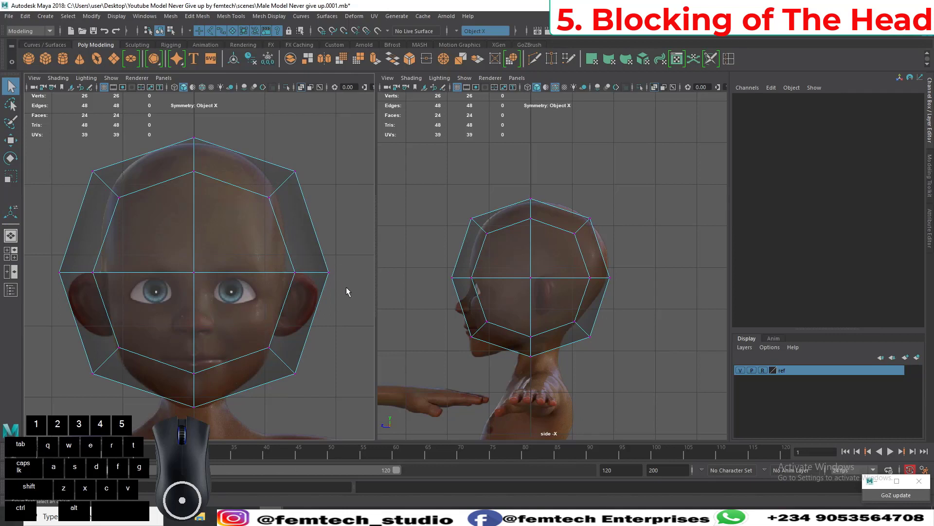
left_click_drag(348, 288, 281, 247)
key("w")
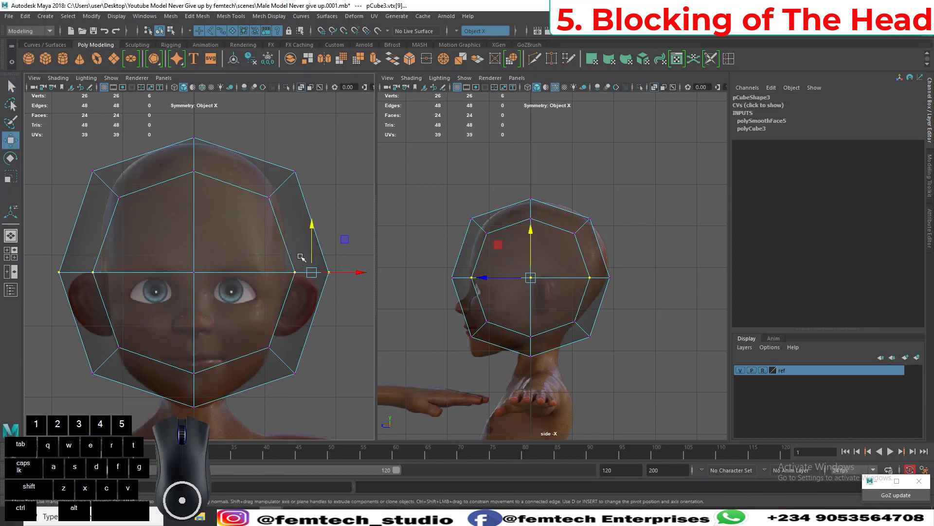
left_click_drag(343, 274, 307, 270)
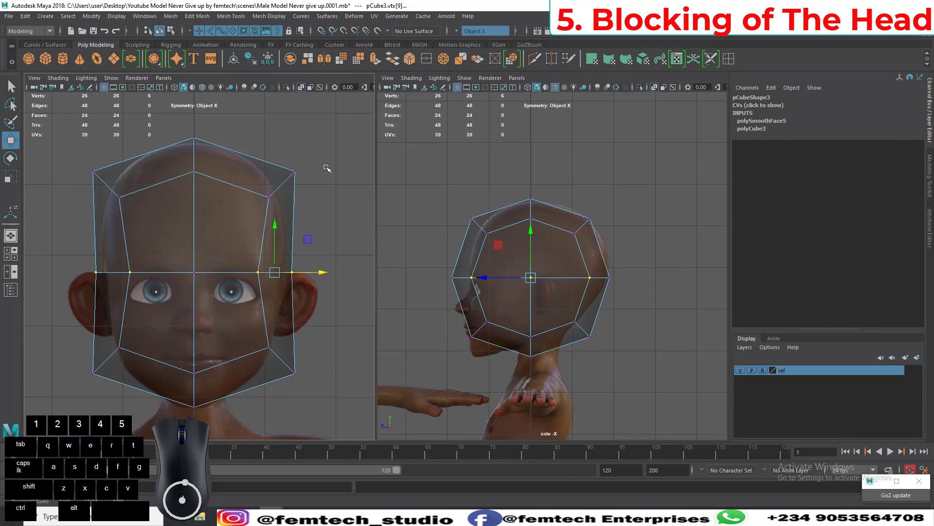
Step: Pull the upper side vertices inward and down and the lower side vertices inward and up to follow the front head outline
left_click_drag(335, 136, 249, 202)
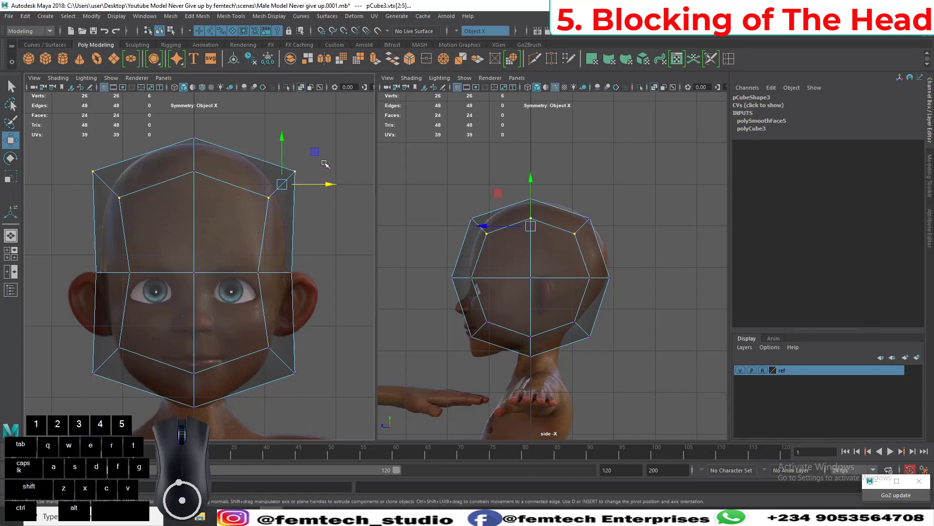
left_click_drag(314, 152, 292, 161)
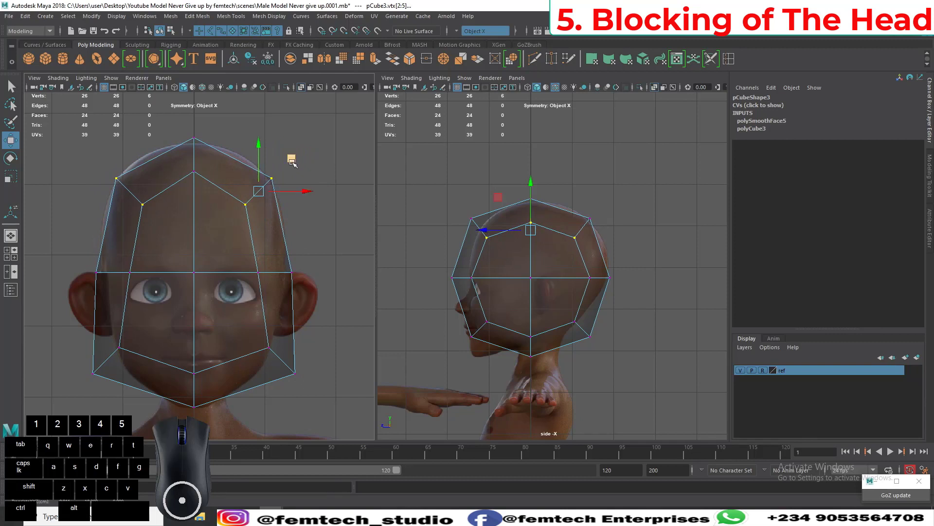
left_click_drag(338, 396, 238, 312)
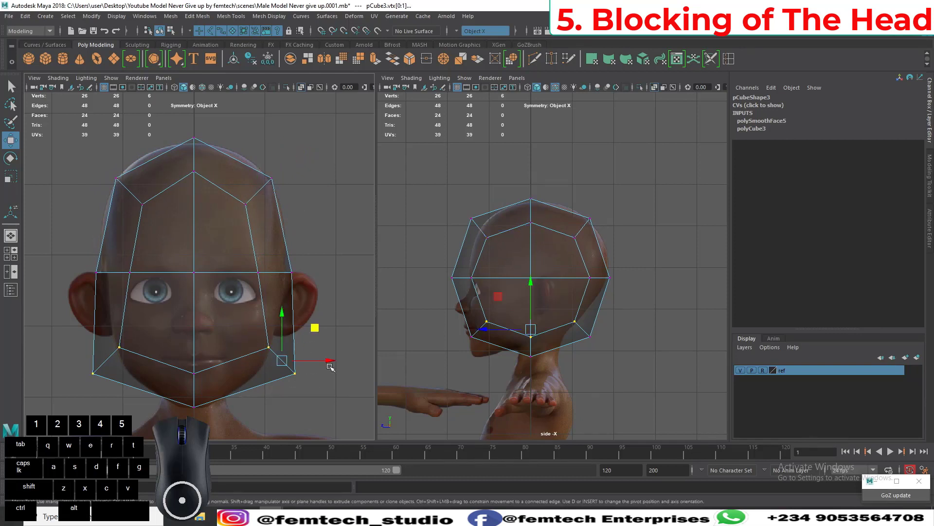
left_click_drag(282, 360, 256, 347)
Step: In the side view, move the upper front vertices back onto the forehead and nudge the upper rear vertices outward to the skull outline
scroll(455, 327, "up", 1)
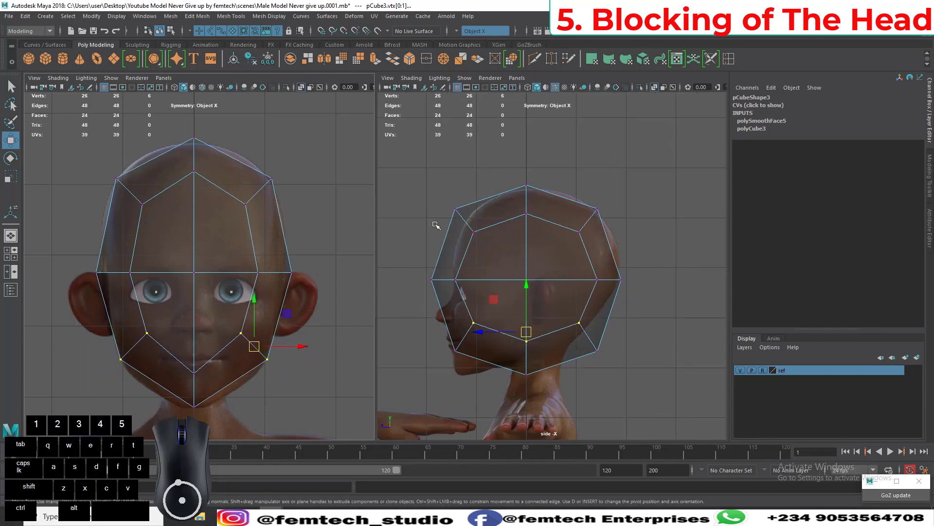
mouse_move(436, 224)
left_mouse_down()
mouse_move(455, 189)
mouse_move(442, 192)
left_mouse_up()
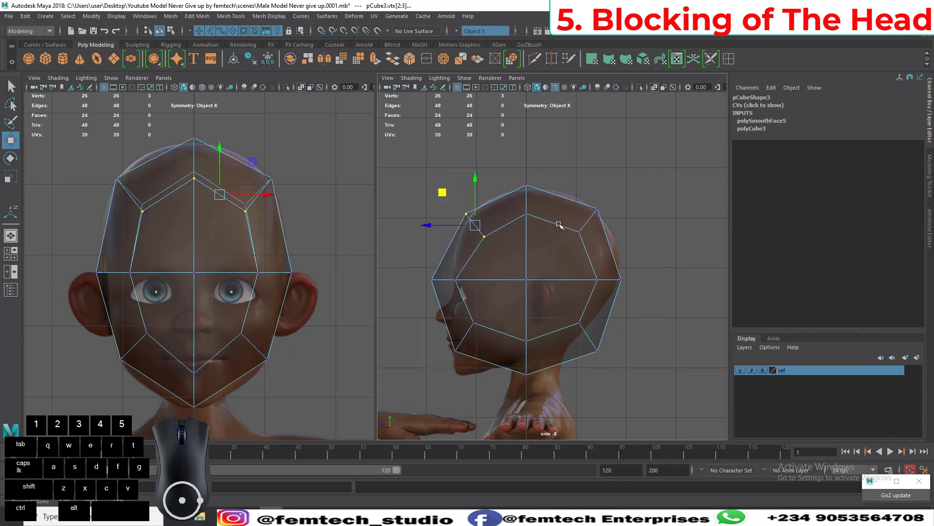
left_click_drag(567, 193, 623, 255)
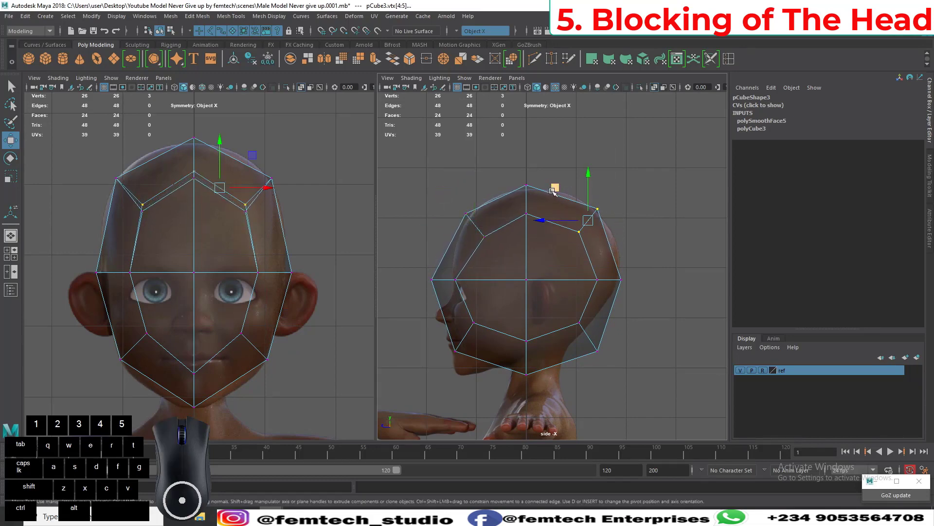
left_click_drag(553, 192, 555, 192)
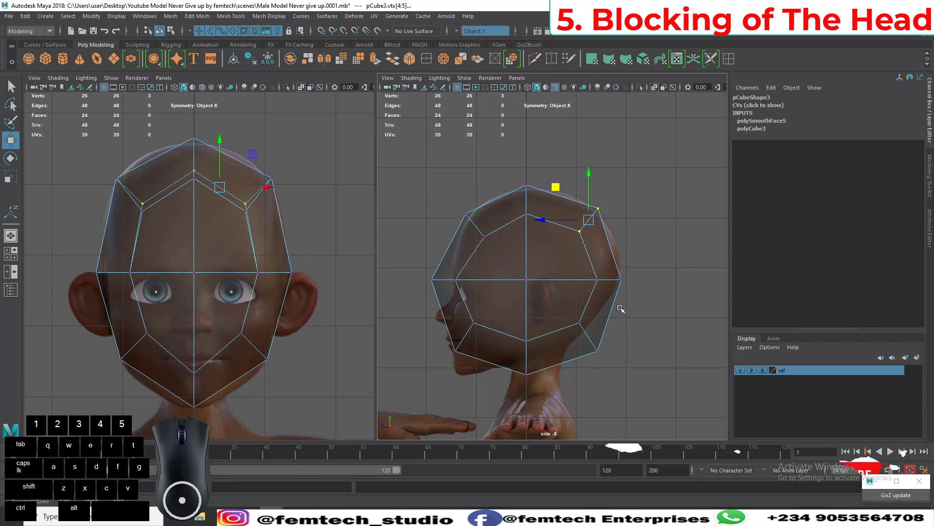
Step: Pull the lower rear vertices up and in to the nape, and nudge the lower side vertices slightly outward at the jaw
left_click_drag(621, 309, 578, 318)
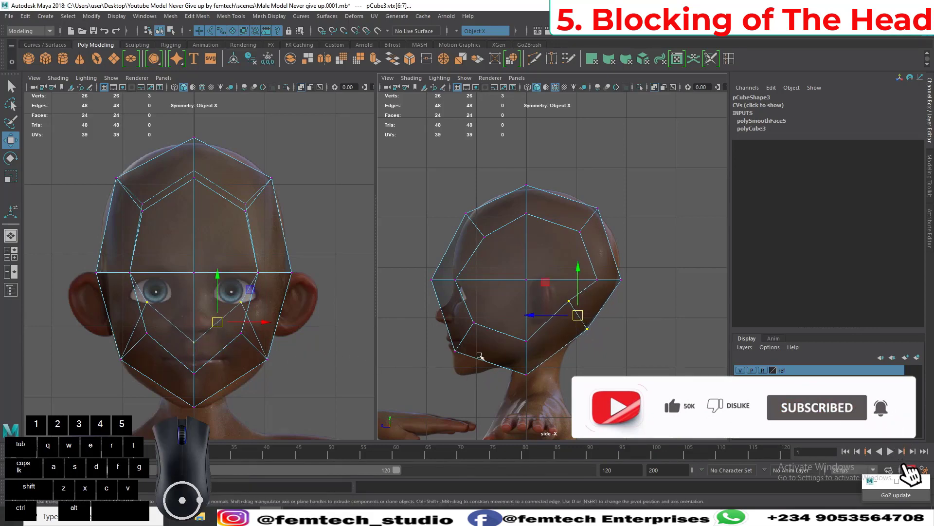
left_click_drag(577, 315, 575, 324)
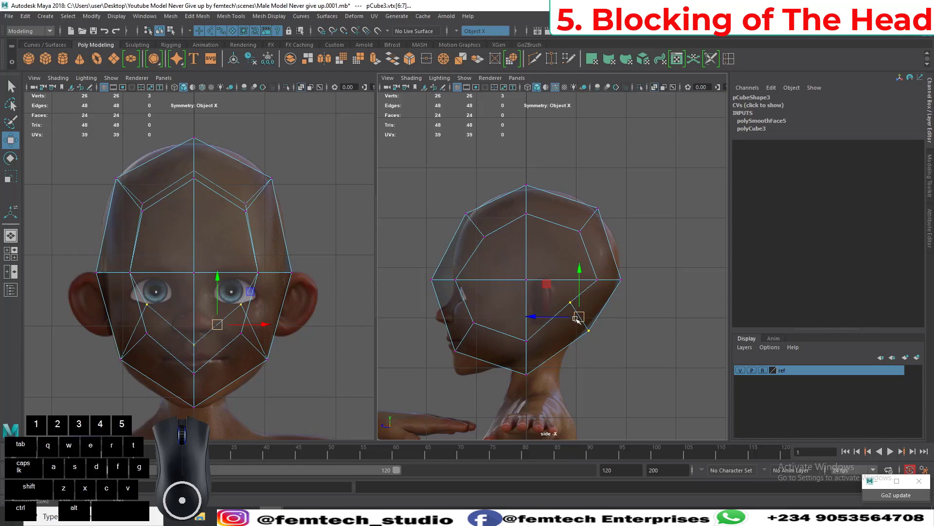
left_click(526, 341)
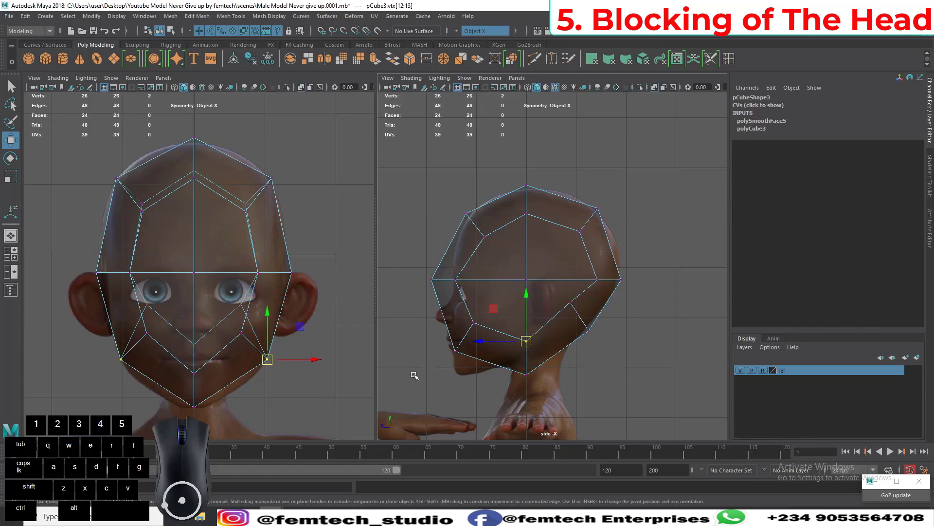
left_click(283, 361)
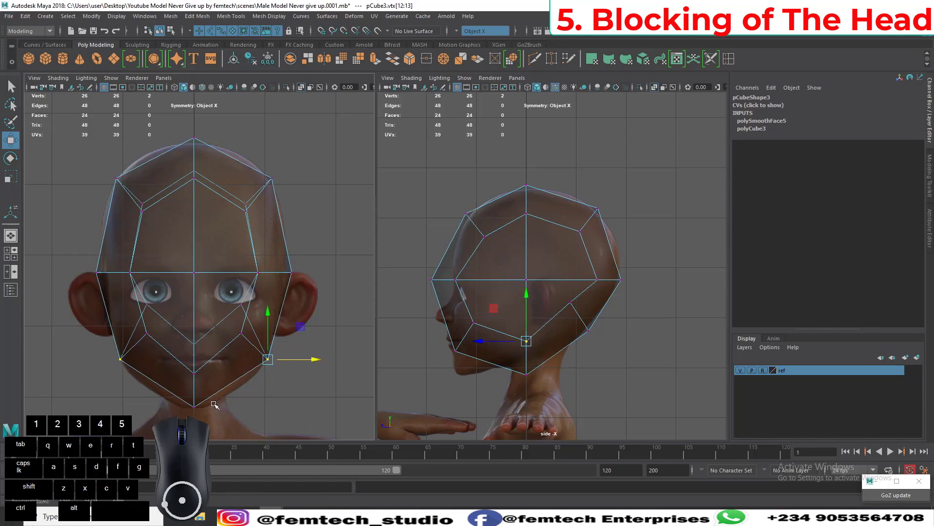
Step: Raise the bottom centre vertex to just below the lower side vertices in the side view, flattening the underside of the head
left_click_drag(211, 404, 191, 402)
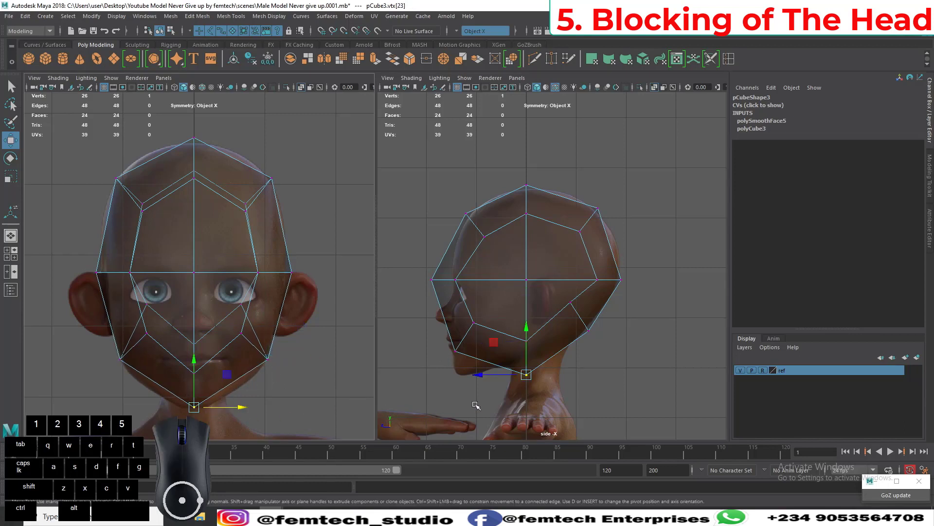
left_click_drag(527, 365, 529, 344)
scroll(484, 389, "up", 2)
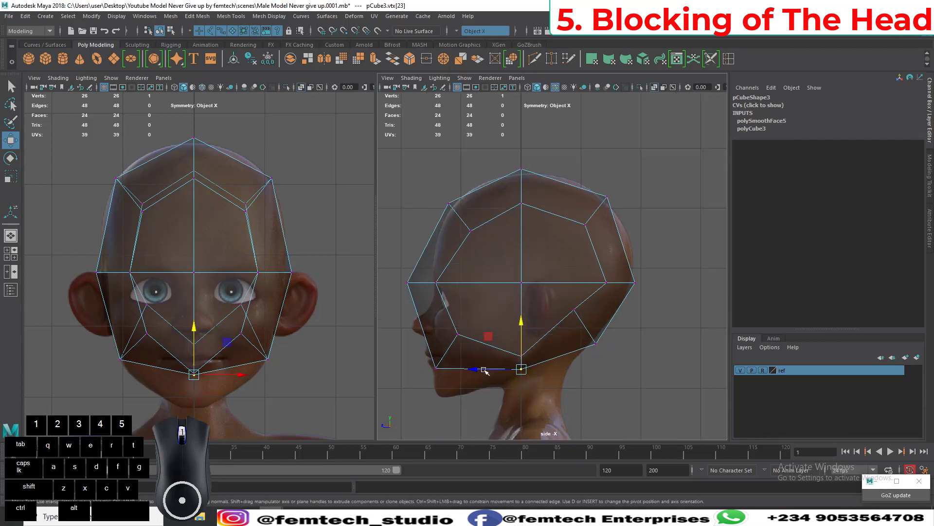
scroll(486, 384, "down", 5)
scroll(490, 384, "up", 4)
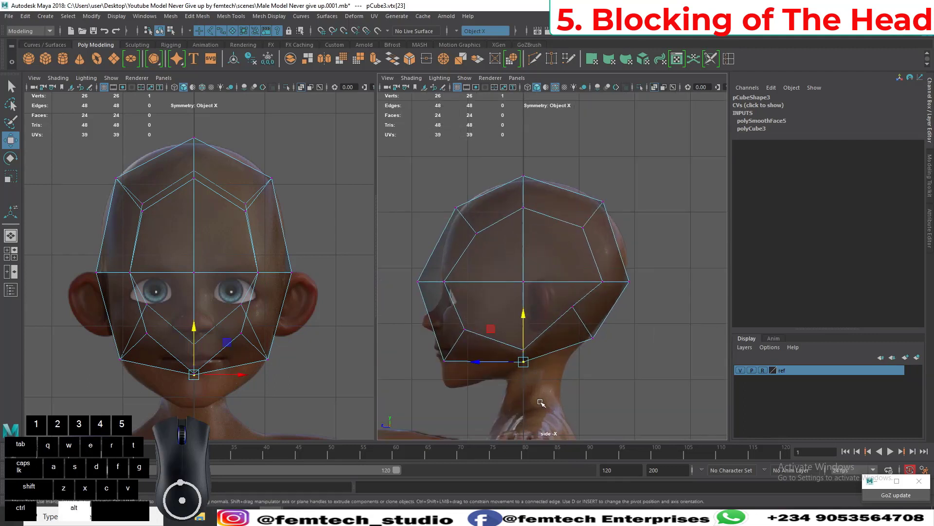
scroll(569, 283, "up", 4)
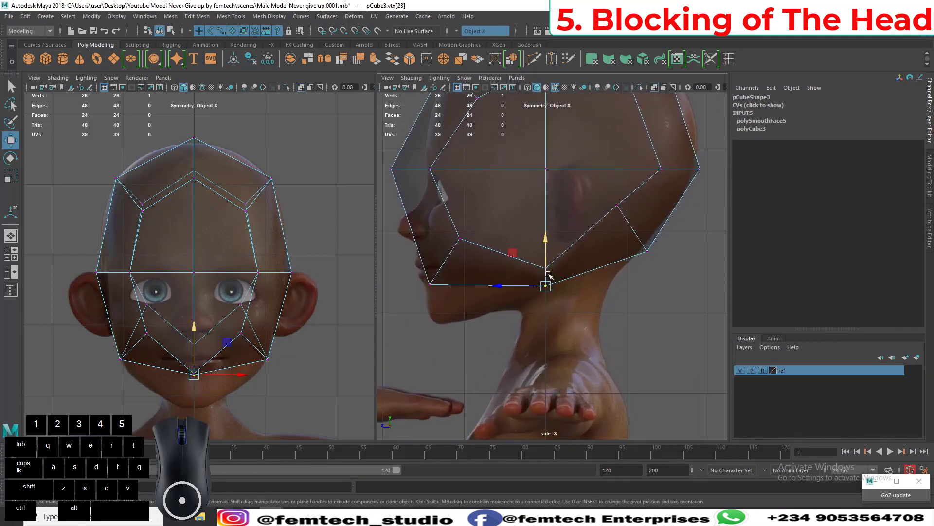
left_click_drag(549, 276, 551, 261)
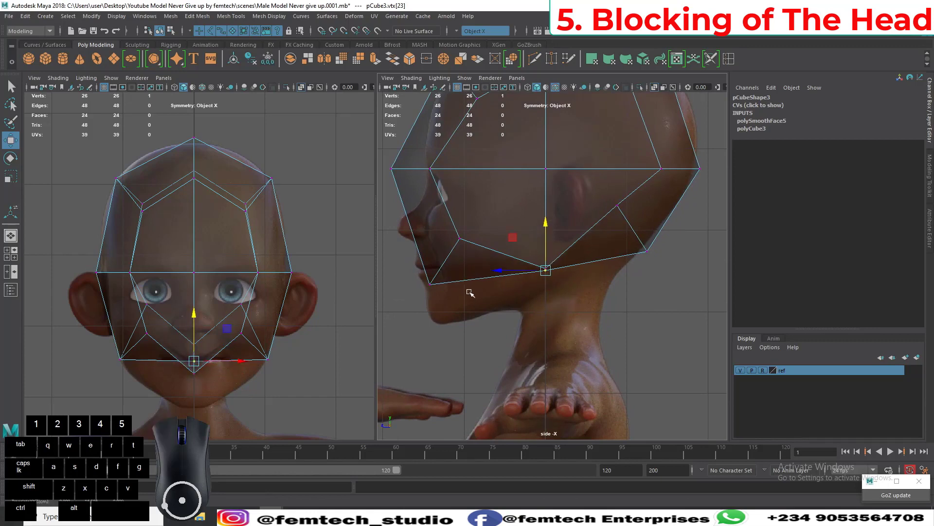
Step: Raise the lower front centre vertex to the level of the mouth
left_click(430, 285)
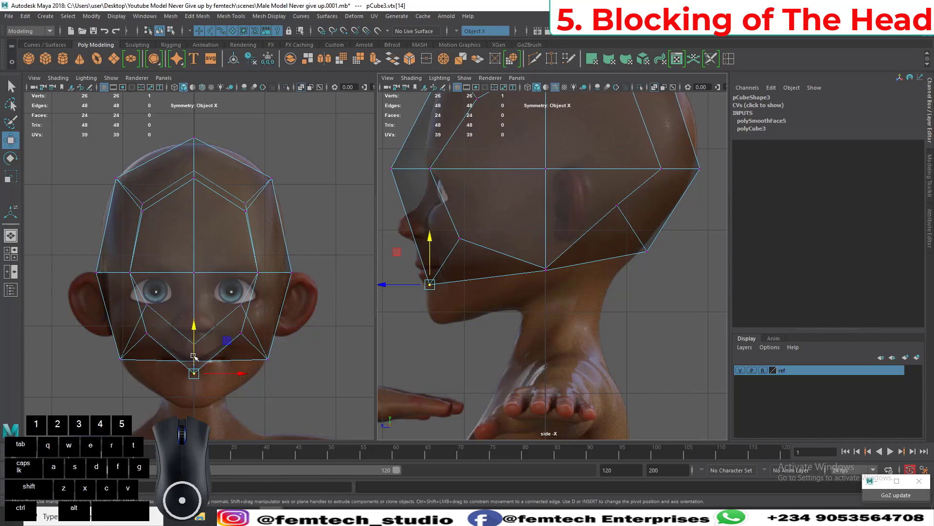
left_click_drag(195, 358, 195, 336)
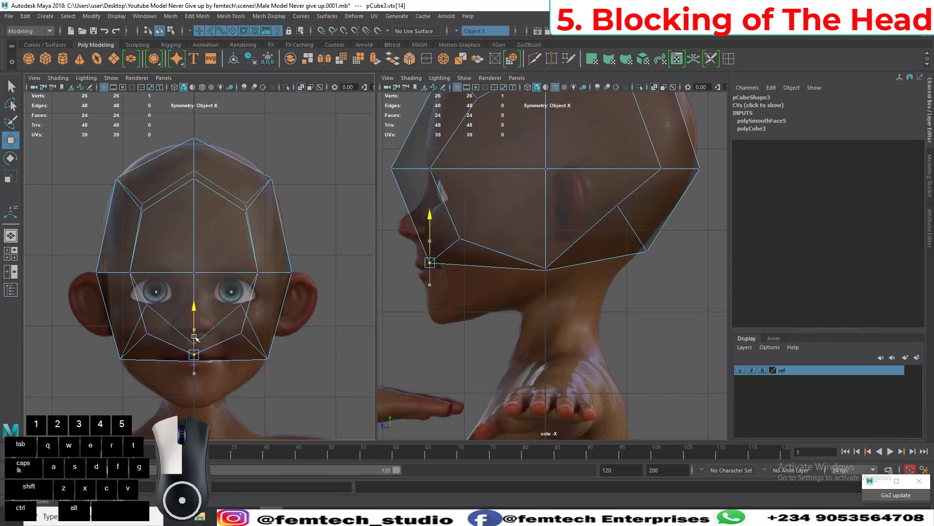
left_click_drag(195, 337, 195, 335)
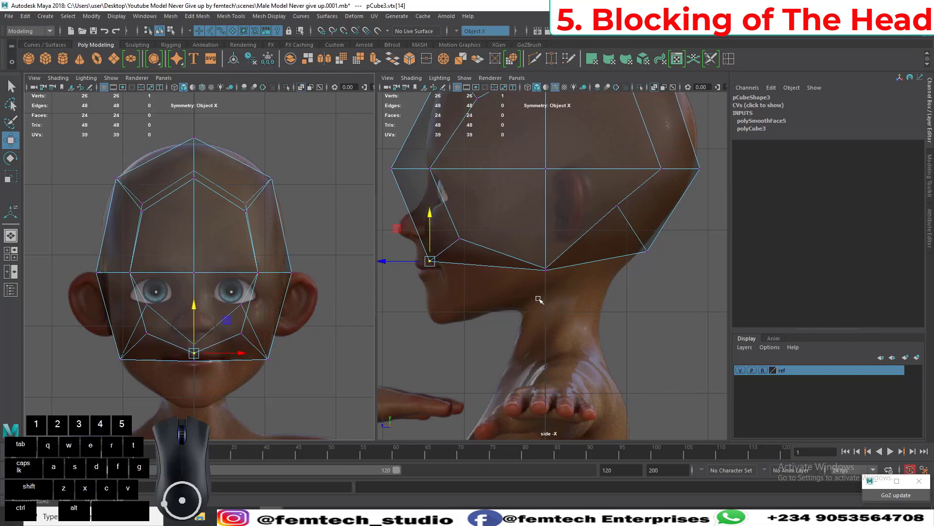
Step: Lower the bottom centre vertex slightly to separate it from the lower side vertices
scroll(539, 299, "up", 5)
left_click(531, 280)
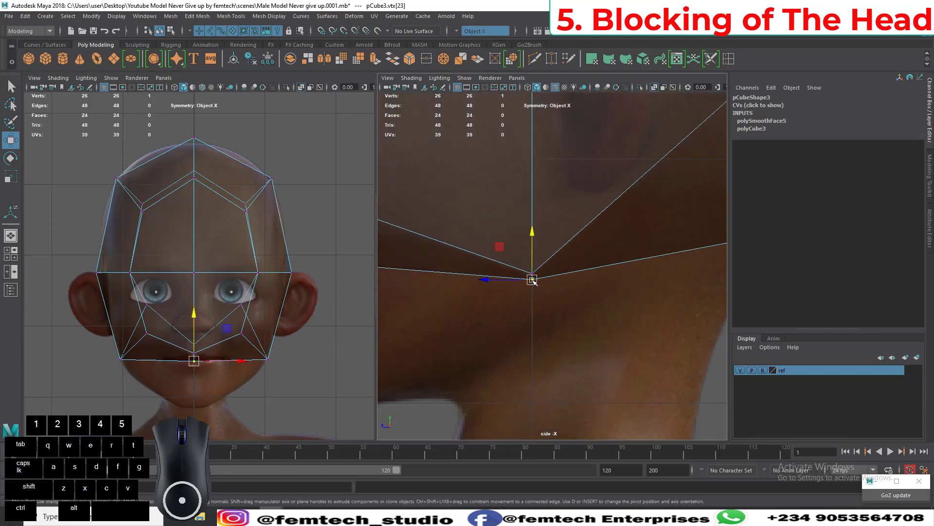
left_click_drag(533, 266, 533, 290)
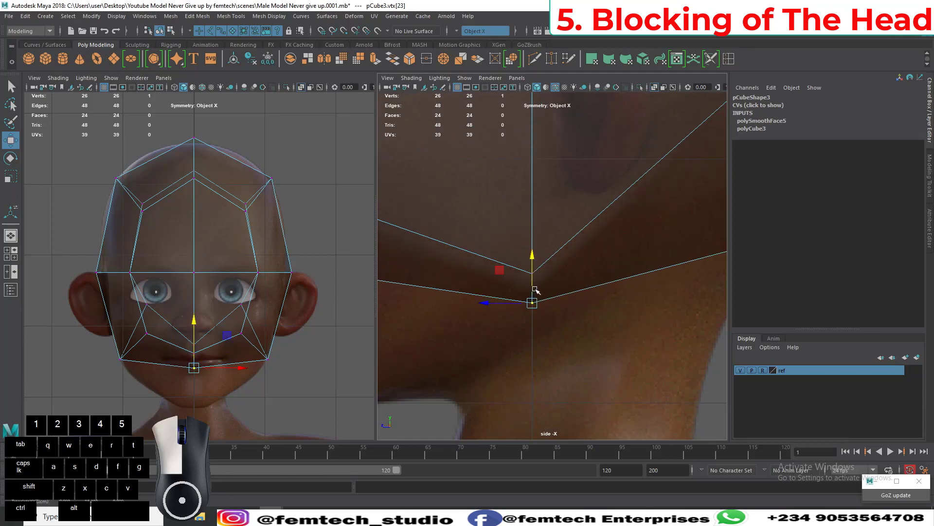
Step: Lower the front centre vertex to the lips and bring the lower front side vertices down level with it
scroll(491, 340, "down", 6)
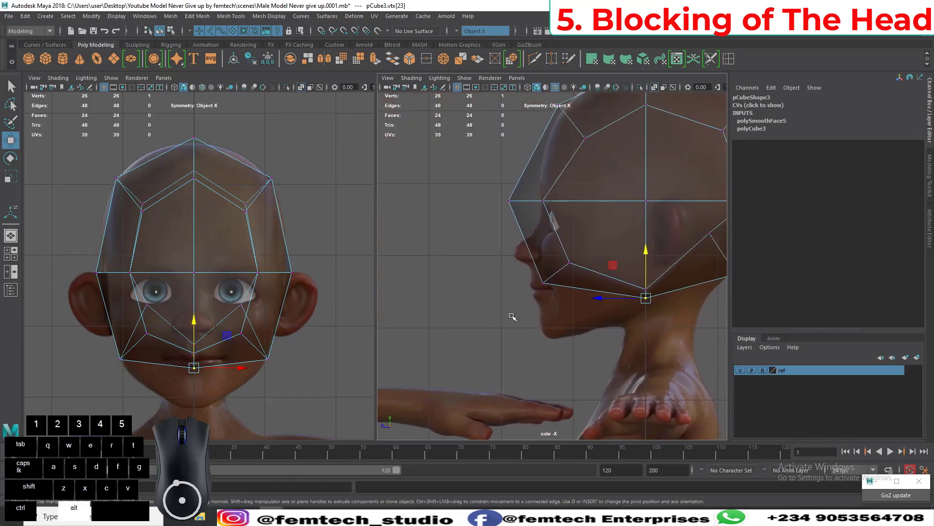
scroll(533, 378, "up", 3)
left_click(536, 296)
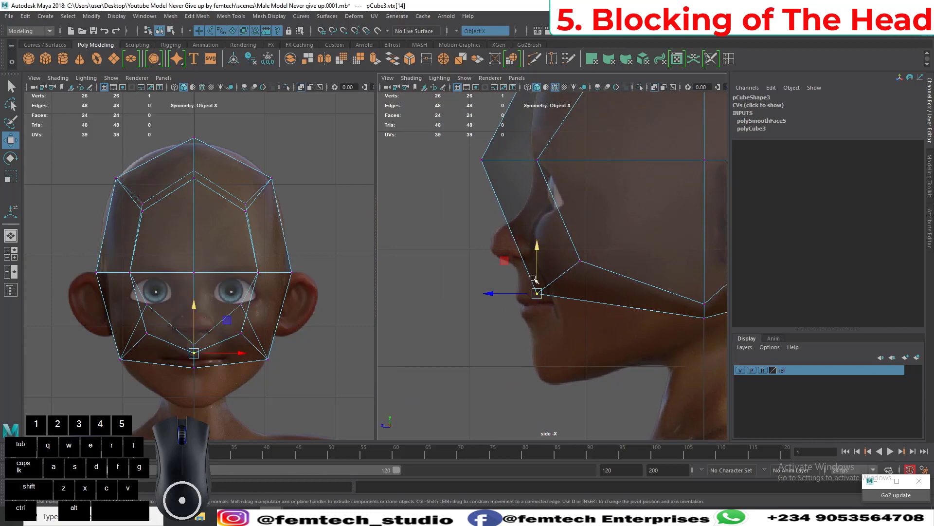
left_click_drag(534, 279, 533, 288)
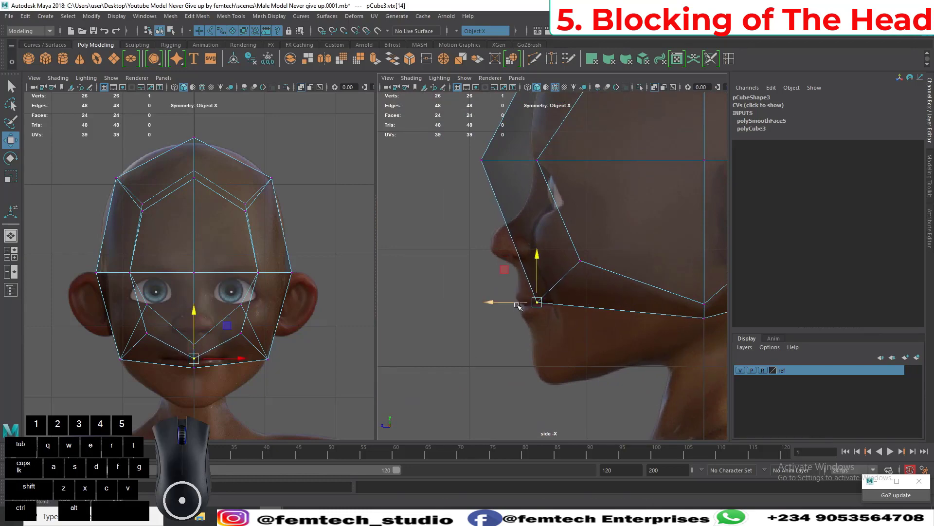
left_click(580, 261)
left_click_drag(582, 241, 575, 284)
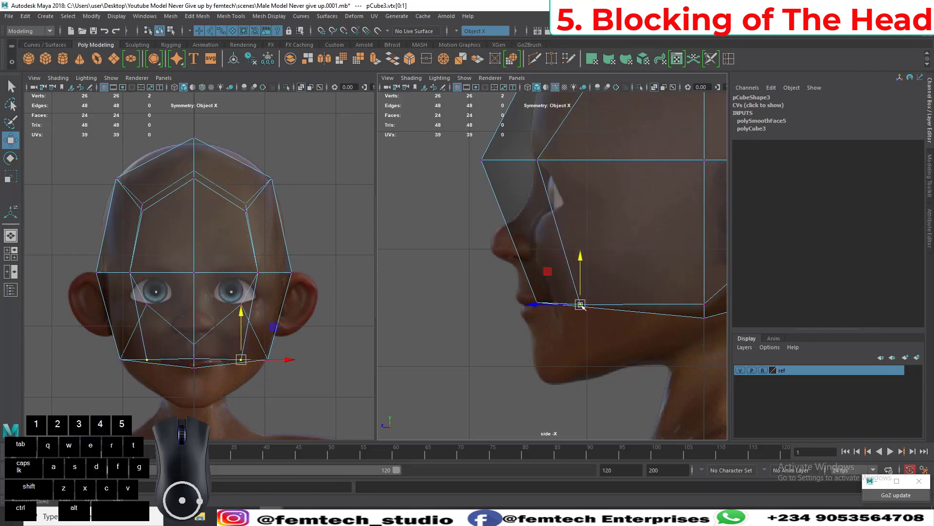
Step: Examine the lower front edges of the head in the front view, and its solid shape in perspective with X-ray off
scroll(206, 388, "up", 4)
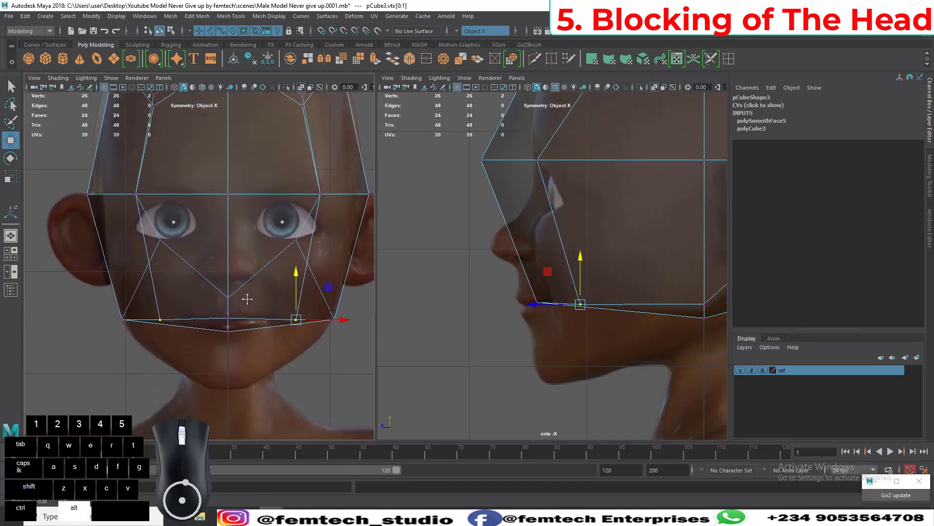
scroll(247, 298, "up", 3)
right_click_drag(219, 235, 219, 262)
left_click(266, 313)
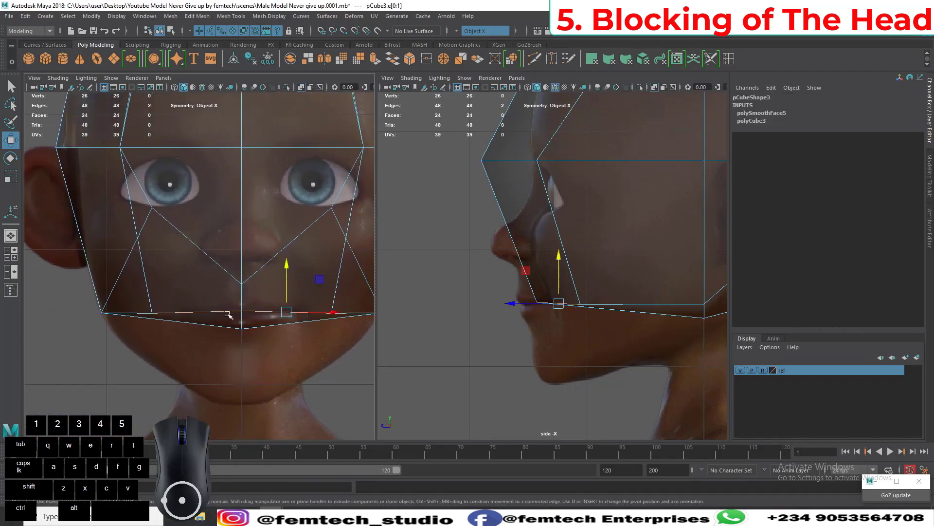
left_click(11, 235)
scroll(448, 208, "down", 5)
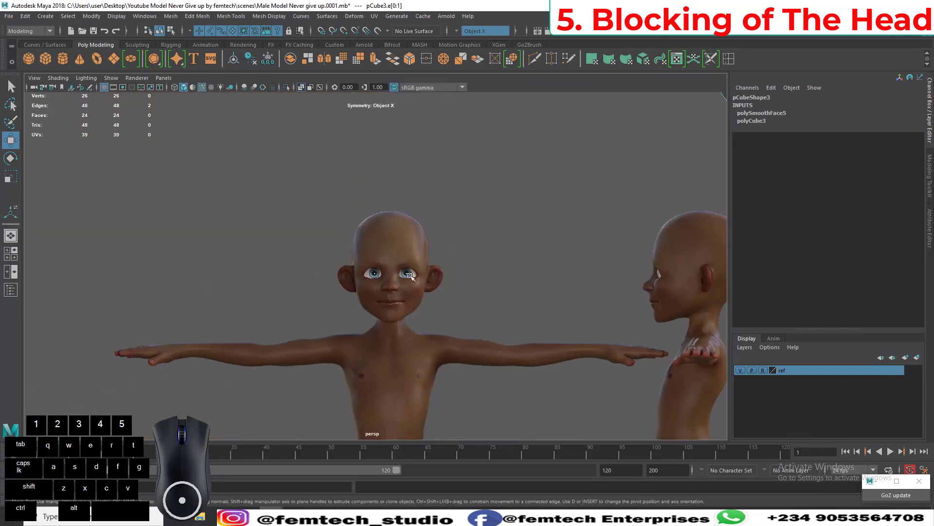
left_click(300, 86)
left_click_drag(297, 229, 281, 269, "alt")
right_click_drag(281, 270, 368, 344, "alt")
middle_click_drag(367, 344, 428, 272, "alt")
left_click_drag(429, 273, 385, 314, "alt")
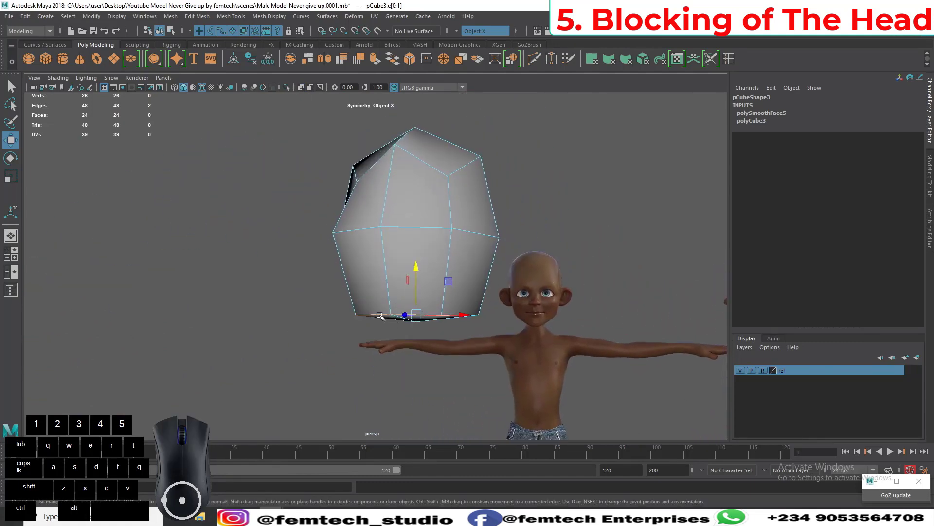
Step: Return to the front and side views, restore X-ray shading in the side view, and save the scene
left_click(10, 271)
key("space")
left_click_drag(482, 300, 515, 303)
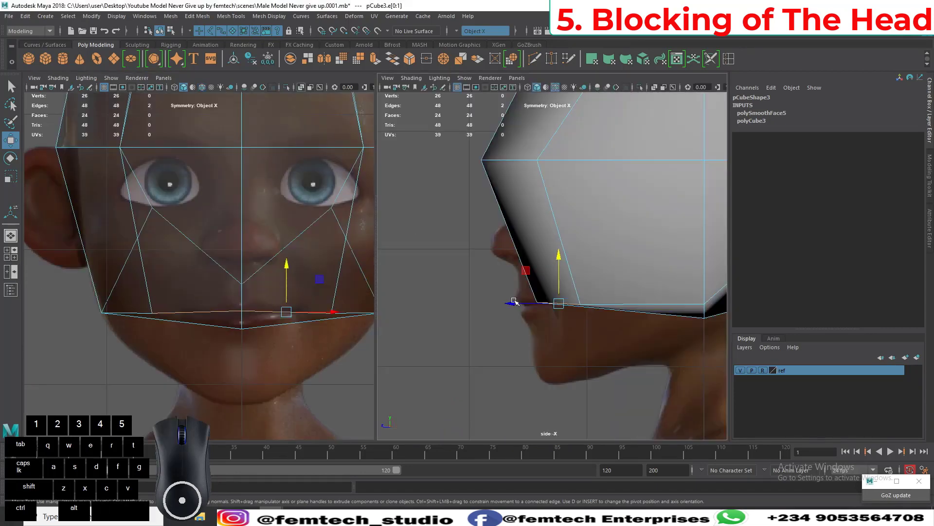
left_click(653, 87)
left_click(468, 277)
key("ctrl+s")
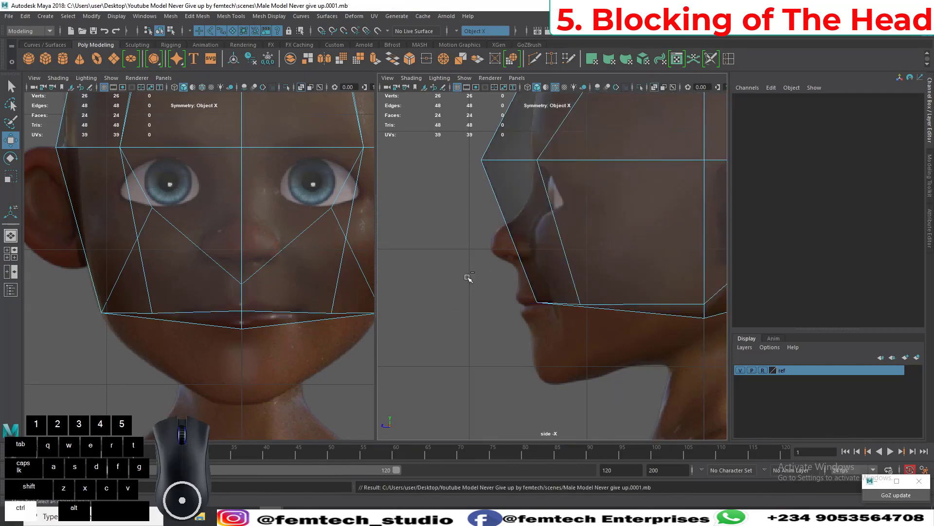
Step: Try to lower the rear side vertices and pull them back toward the nape, and undo the move
scroll(468, 281, "down", 6)
scroll(495, 308, "up", 5)
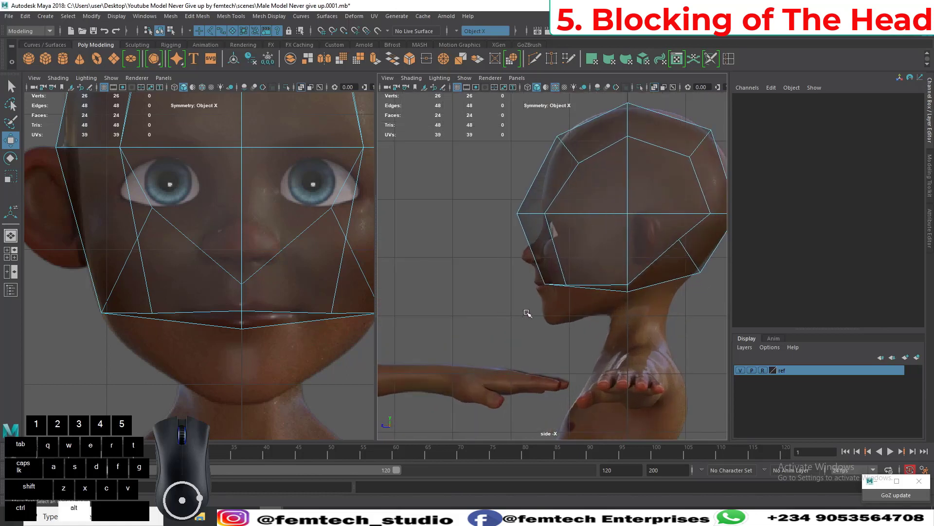
scroll(503, 308, "up", 3)
middle_click_drag(511, 309, 509, 317, "alt")
left_click(608, 275)
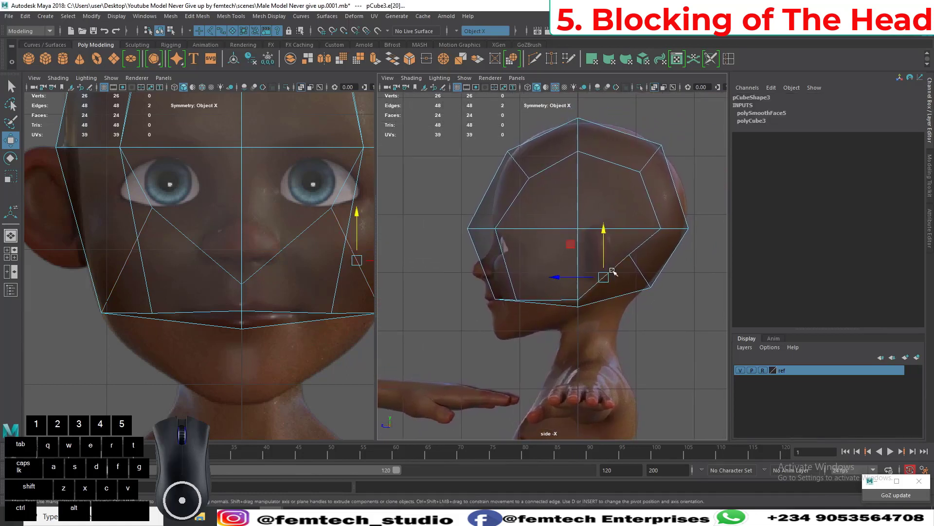
right_click_drag(613, 272, 574, 234)
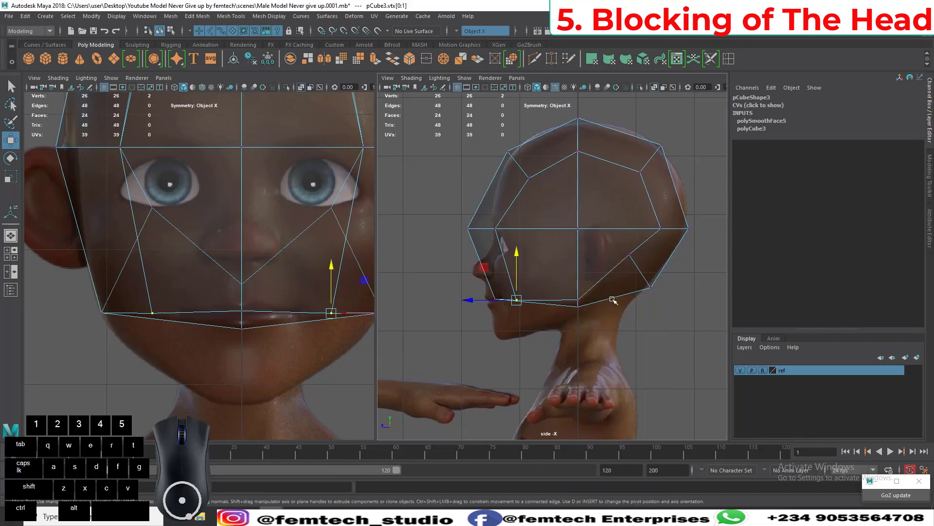
left_click(629, 254)
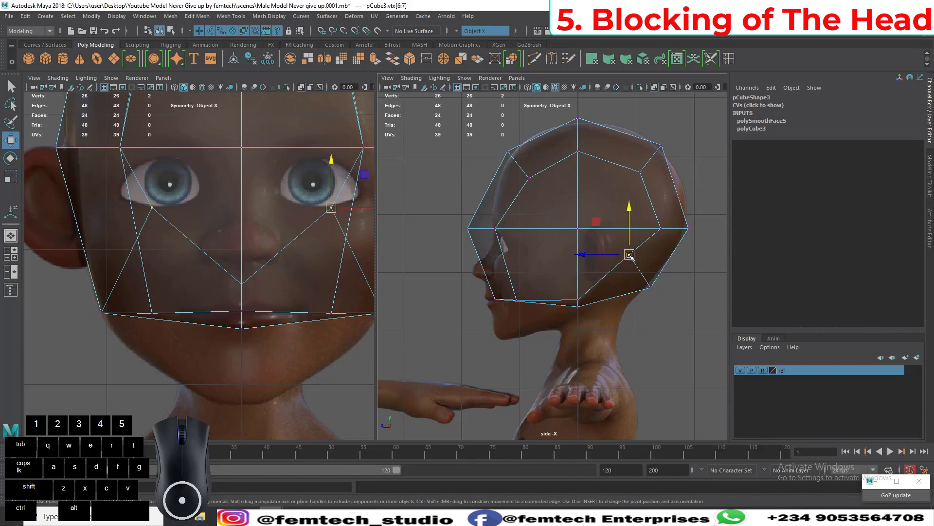
left_click_drag(630, 254, 644, 277)
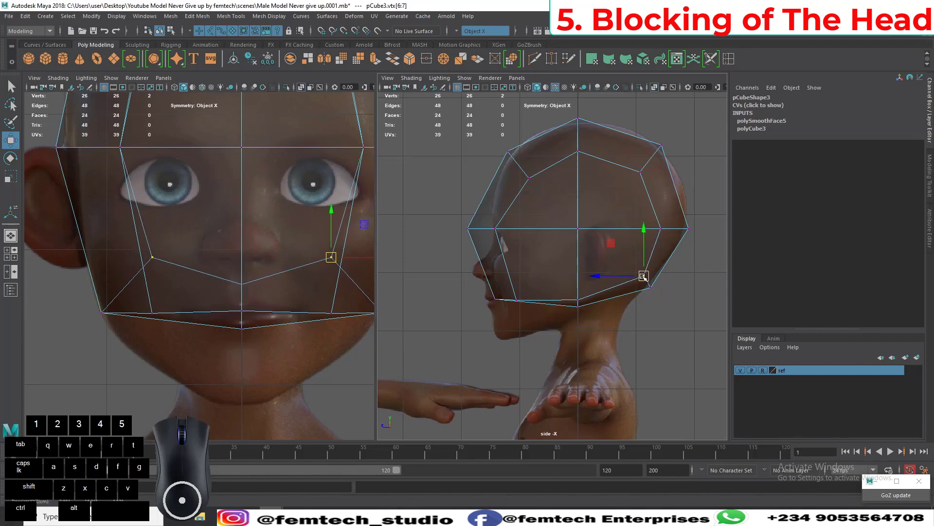
key("ctrl+z")
Step: Nudge the lower rear centre vertex very slightly at the nape in the side view
scroll(651, 320, "down", 3)
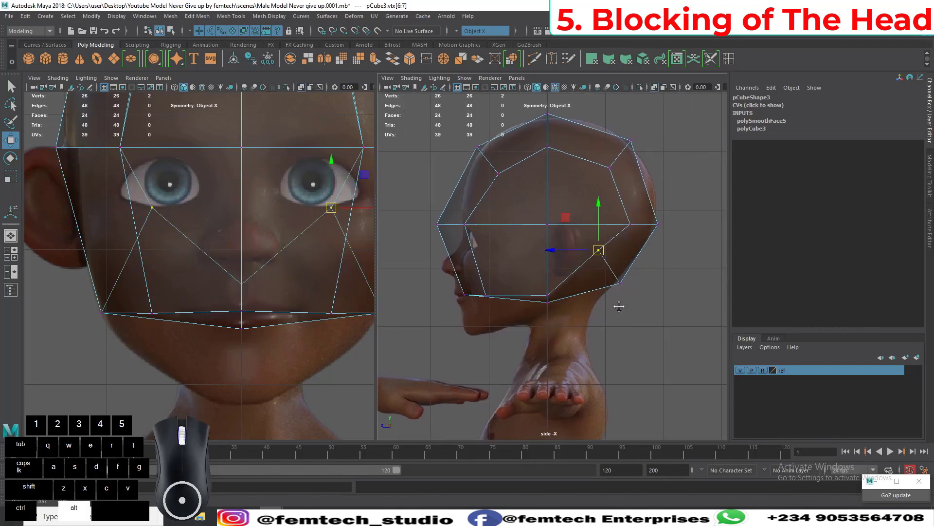
right_click_drag(650, 320, 610, 327, "alt")
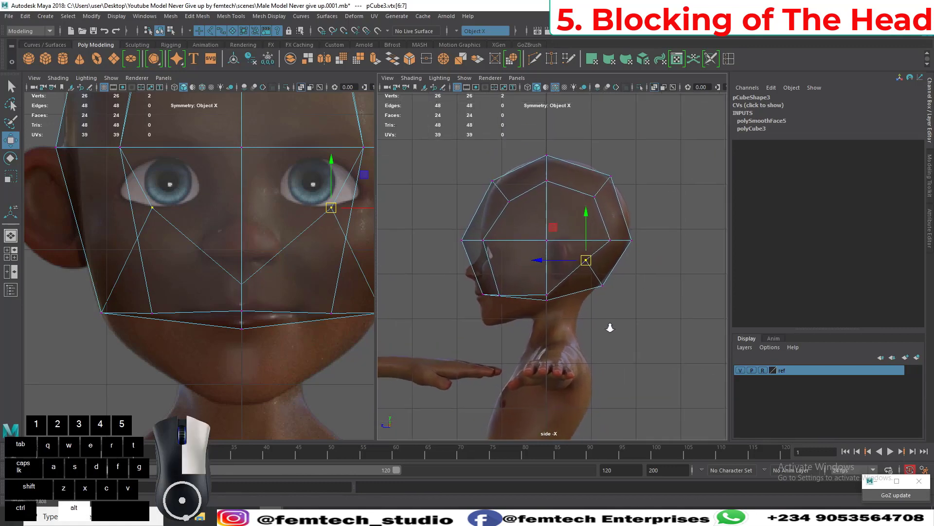
scroll(610, 327, "up", 3)
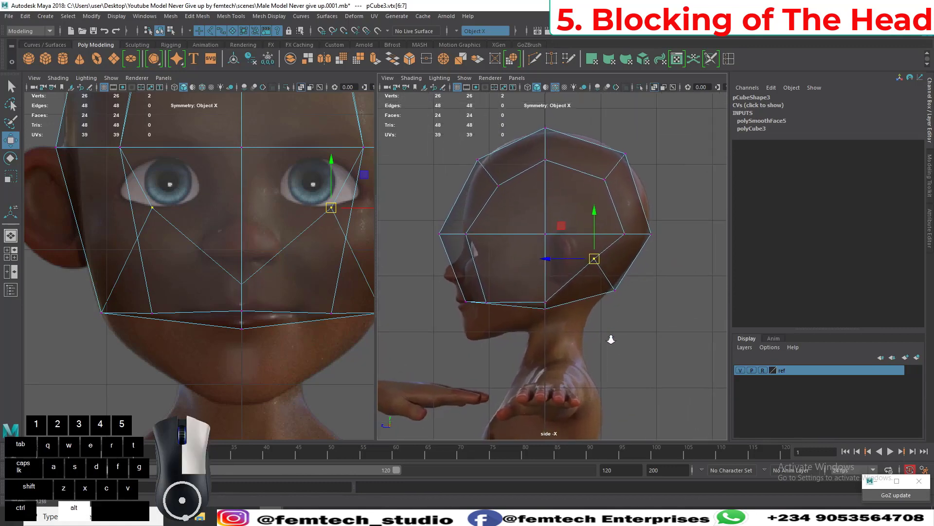
middle_click_drag(668, 338, 624, 338, "alt")
mouse_move(646, 330)
left_mouse_down()
mouse_move(626, 308)
mouse_move(635, 315)
left_mouse_up()
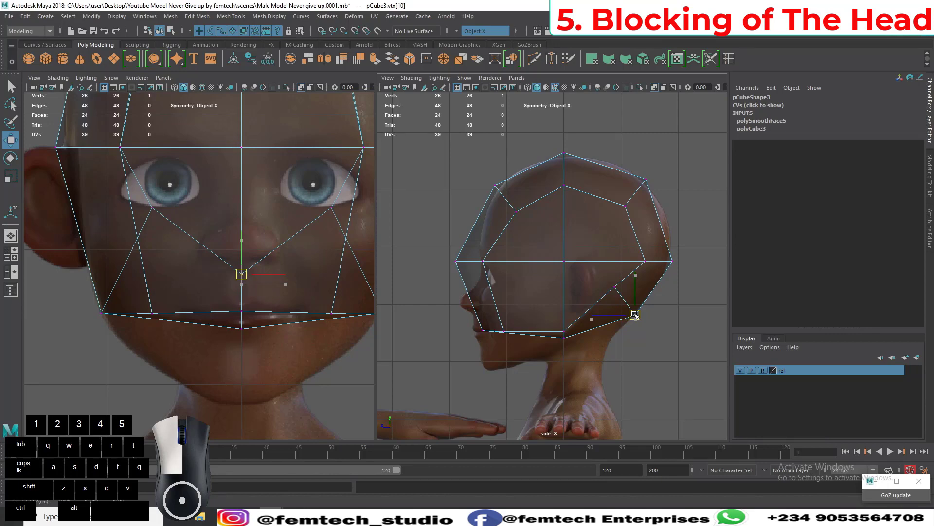
left_click_drag(636, 315, 636, 314)
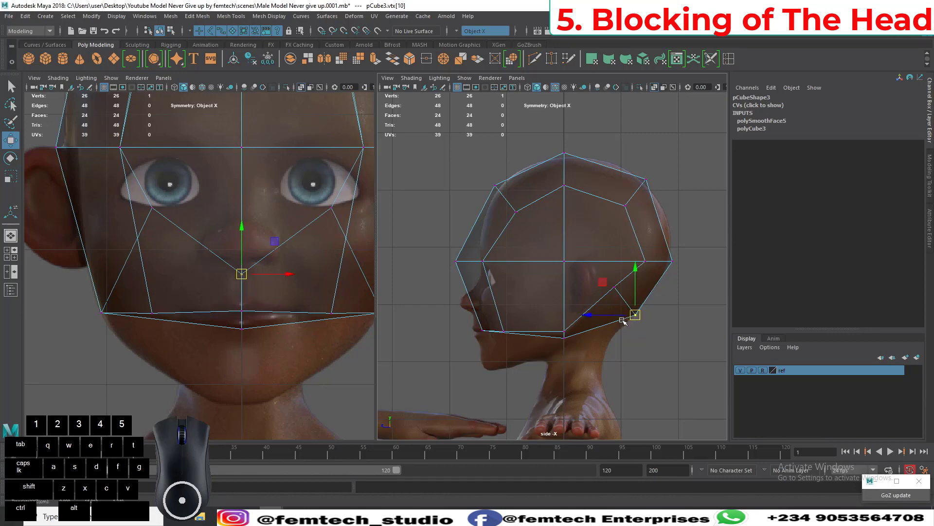
Step: Inspect the underside and rear of the head in perspective with X-ray shading off
left_click(10, 236)
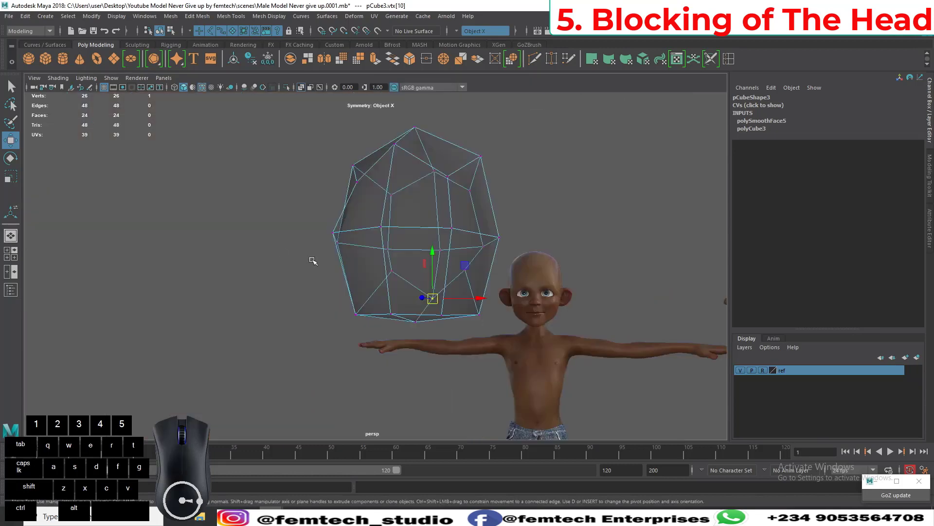
left_click_drag(370, 292, 556, 276, "alt")
scroll(557, 276, "up", 2)
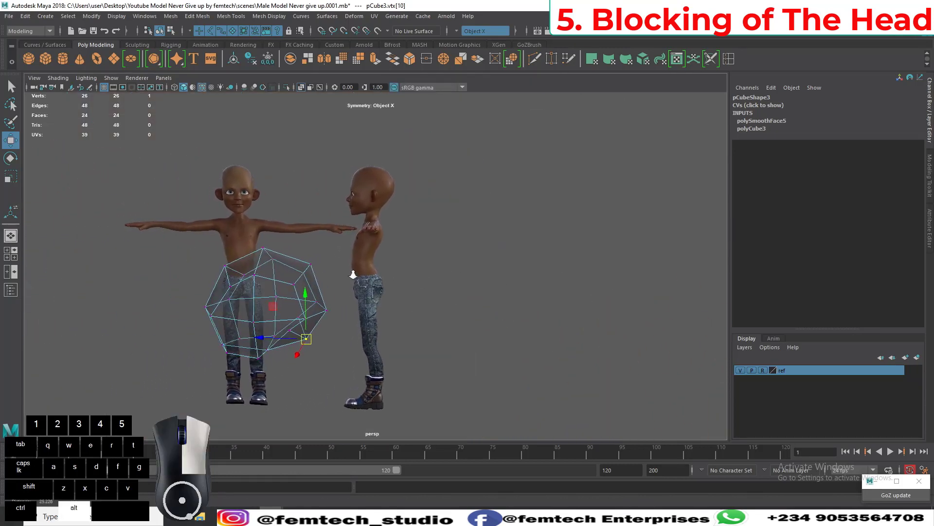
left_click(301, 88)
left_click_drag(277, 194, 345, 268, "alt")
Step: Undo the recent vertex edits back to the state before the lower rear vertices were pulled up to the nape
key("ctrl+z")
key("ctrl+z")
key("ctrl+z")
key("ctrl+z")
key("ctrl+z")
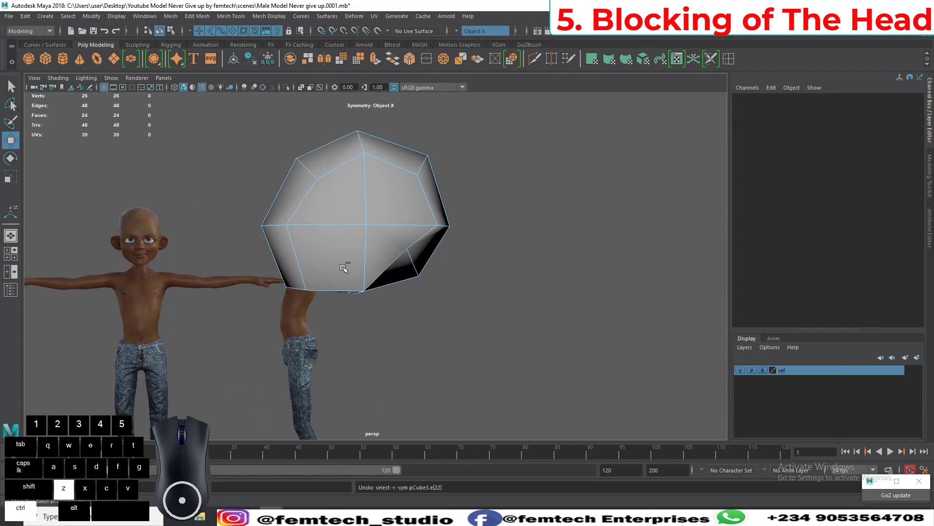
key("ctrl+z")
key("ctrl+z")
key("ctrl+z")
key("ctrl+z")
key("ctrl+z")
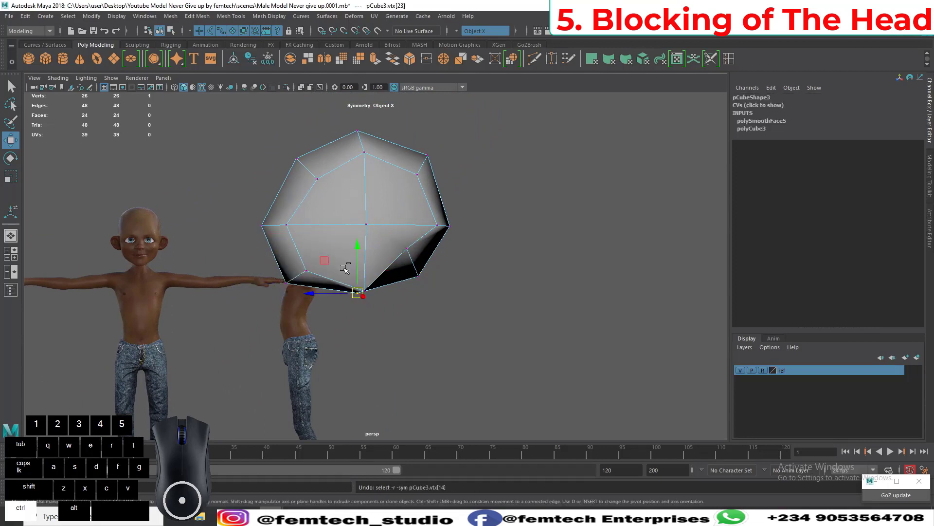
key("ctrl+z")
key("ctrl+z")
key("ctrl+z")
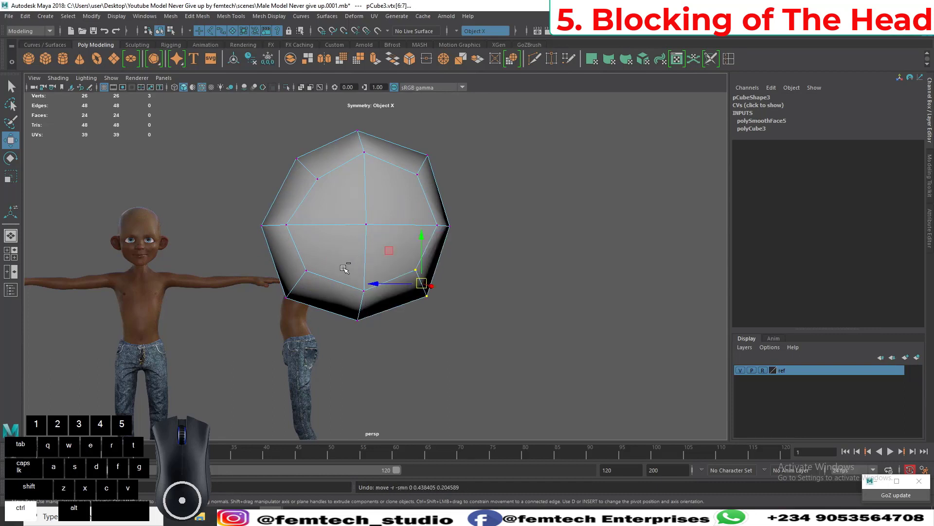
Step: Restore the front and side views with X-ray shading, and pull the lower rear vertices up and in to the nape
left_click(11, 272)
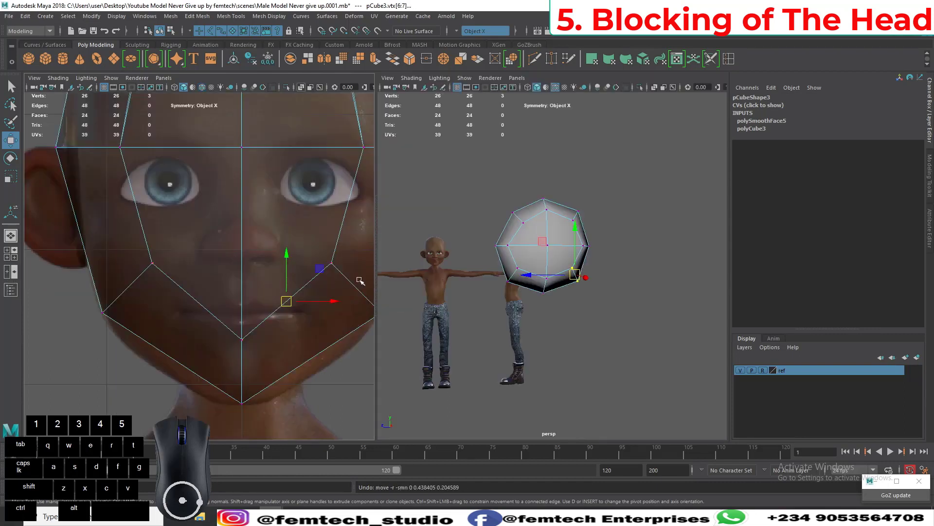
key("space")
left_click_drag(492, 310, 544, 307)
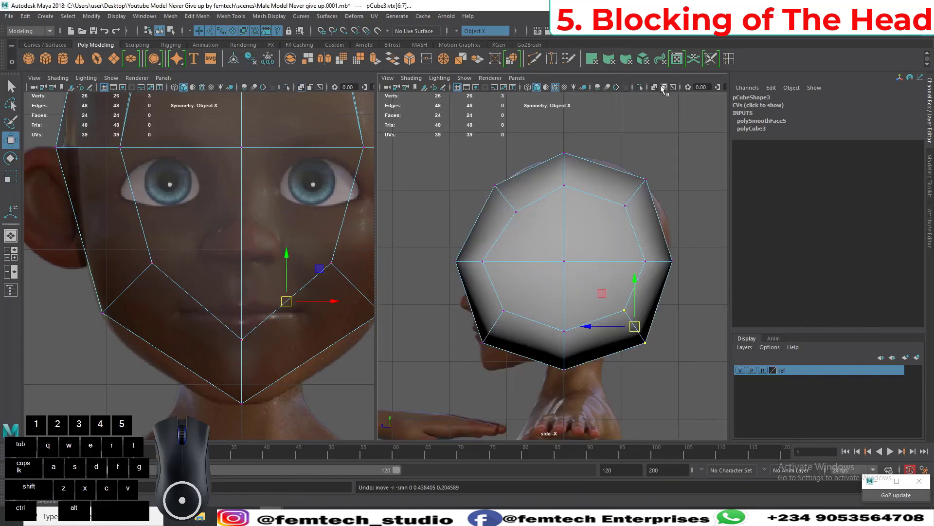
left_click(655, 86)
middle_click_drag(610, 254, 605, 211, "alt")
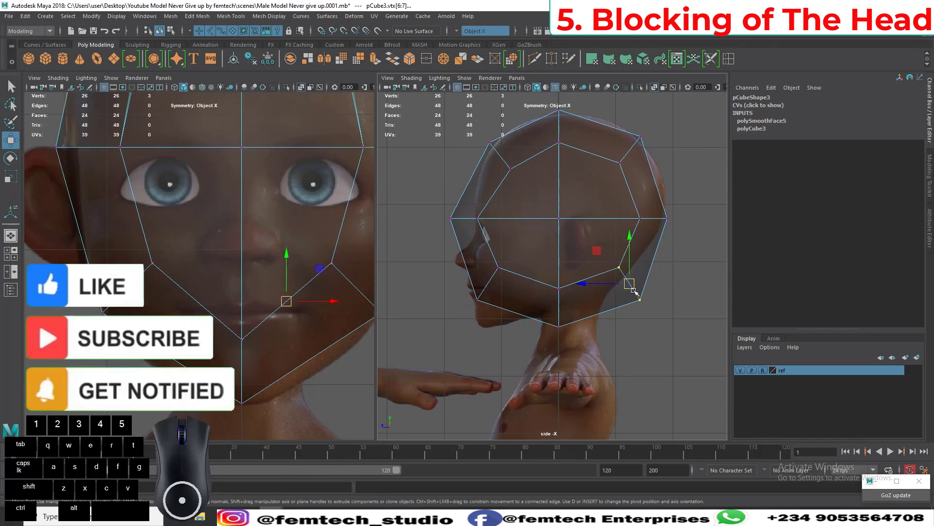
left_click_drag(635, 291, 622, 265)
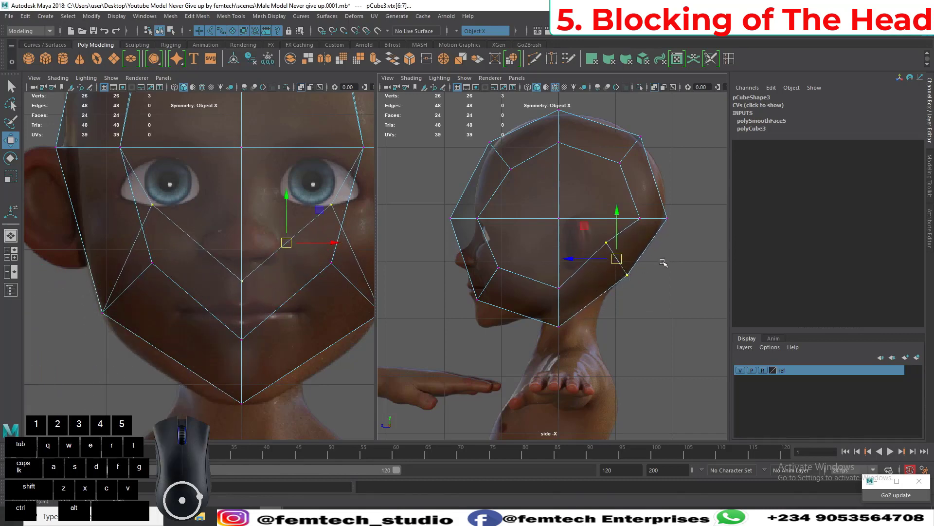
Step: Raise the middle rear vertices slightly to fit the back of the head, and select the upper rear vertices
left_click_drag(675, 238, 653, 214)
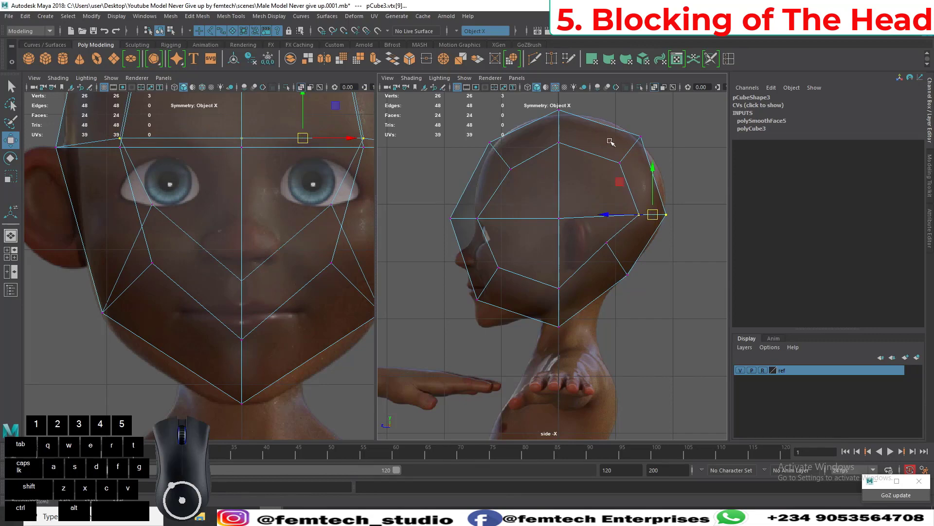
left_click_drag(609, 118, 631, 149)
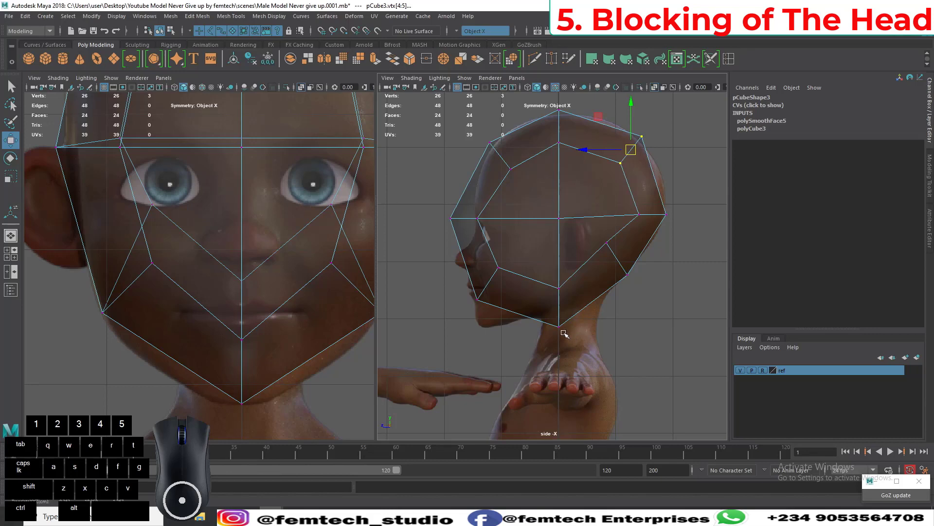
key("ctrl")
key("ctrl+y")
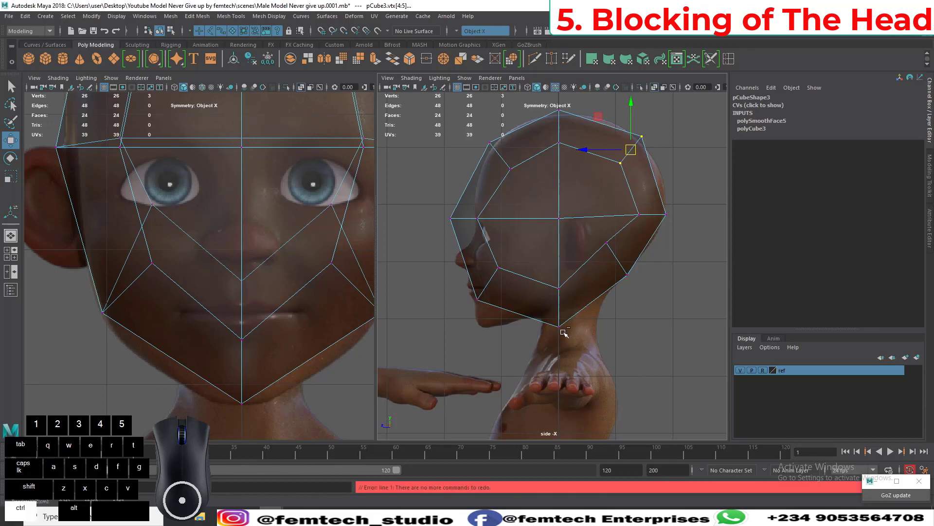
Step: Raise the bottom centre vertex to about the height of the lower front centre vertex in the side view
scroll(560, 328, "up", 2)
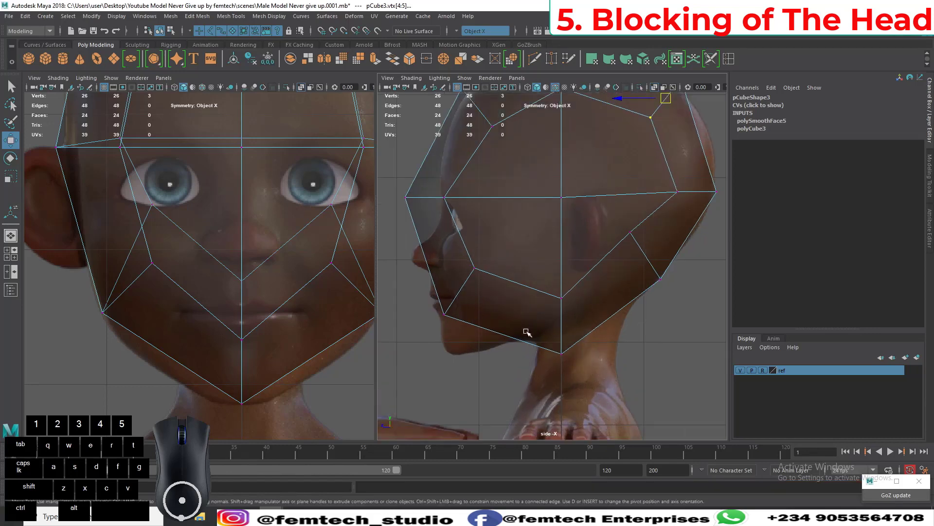
scroll(530, 321, "up", 2)
left_click(590, 322)
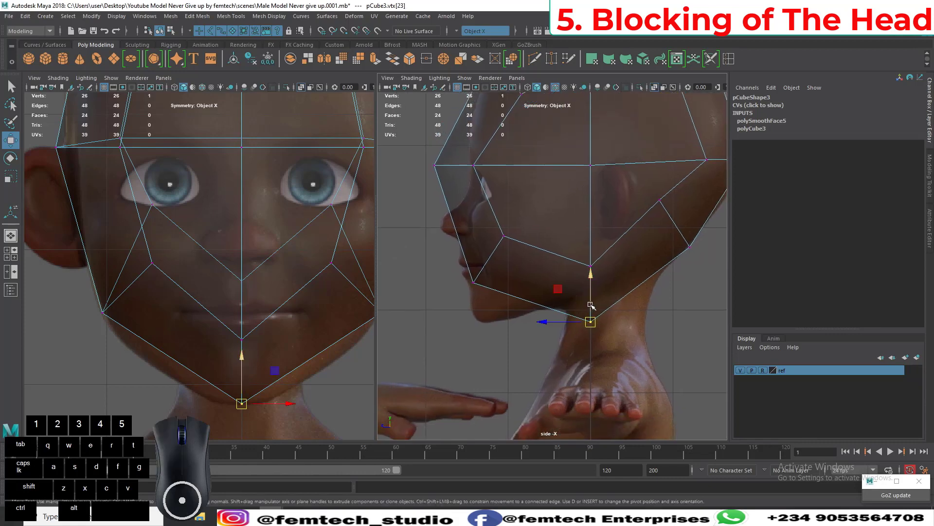
left_click_drag(591, 305, 592, 273)
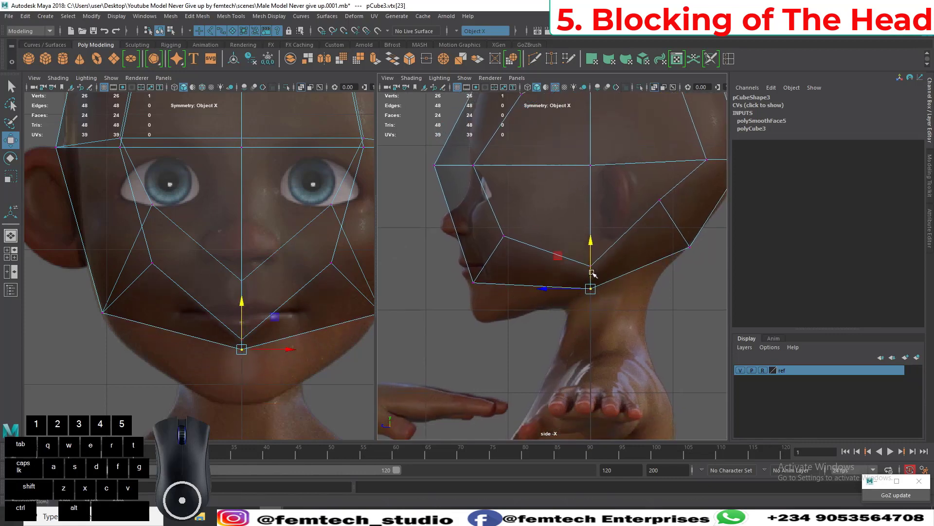
Step: Raise the lower front centre vertex to mouth level and lower the pair of vertices beside it to about the same height
left_click(465, 302)
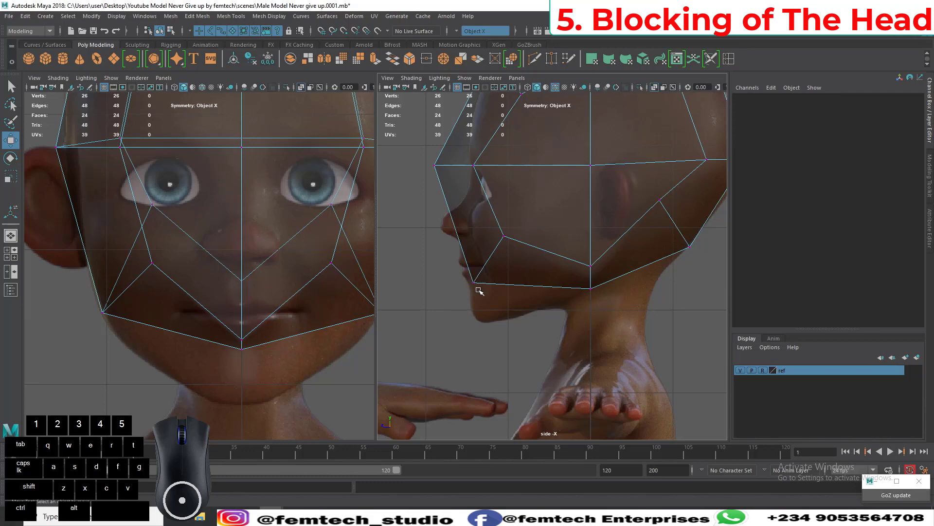
left_click(473, 282)
left_click_drag(473, 274, 471, 259)
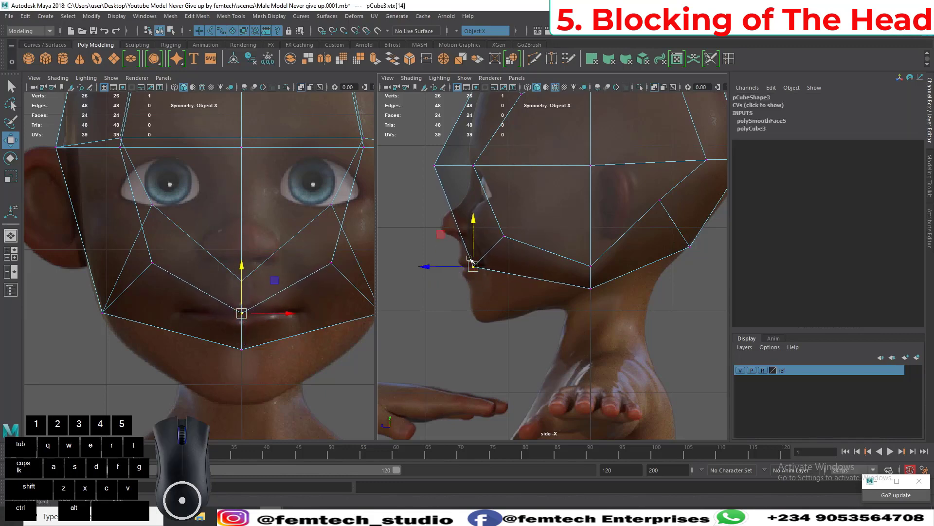
left_click(504, 236)
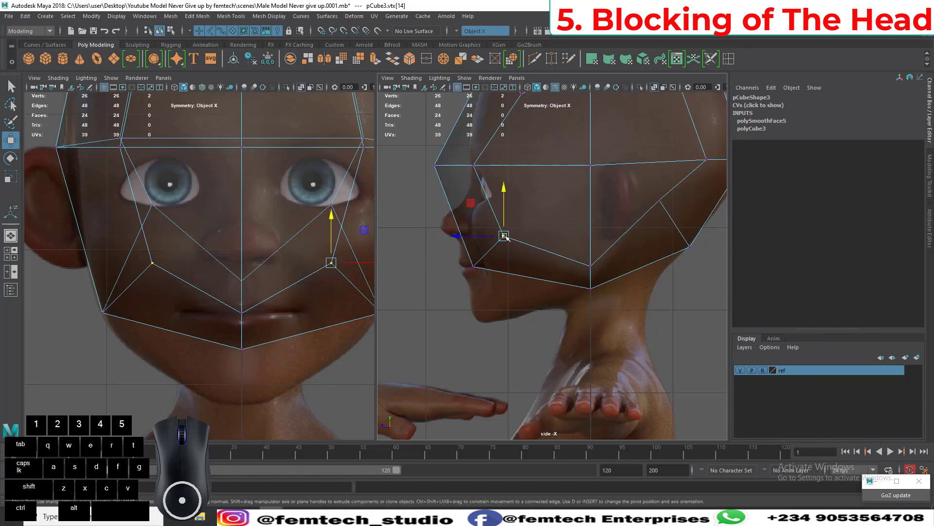
left_click_drag(504, 236, 499, 257)
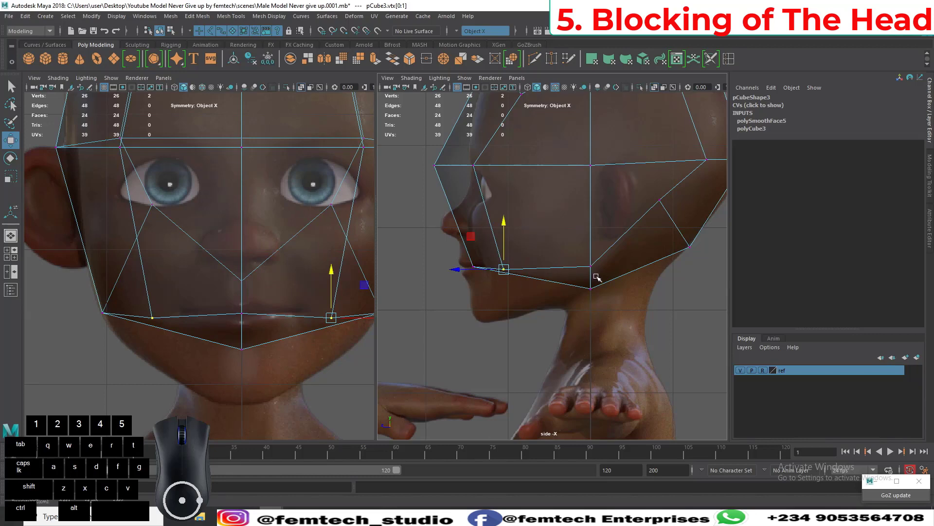
Step: Move the three brow-level front vertices back in the side view to fit the forehead profile
scroll(613, 296, "down", 5)
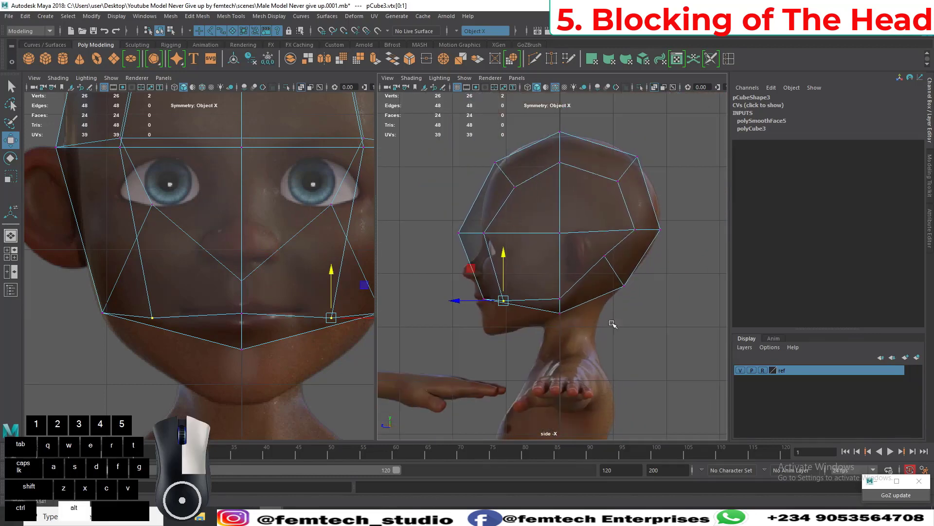
right_click_drag(611, 304, 608, 319, "alt")
middle_click_drag(574, 285, 586, 309, "alt")
left_click_drag(433, 240, 515, 278)
left_click_drag(444, 261, 462, 263)
right_click_drag(463, 306, 482, 311, "alt")
middle_click_drag(482, 312, 487, 321, "alt")
right_click_drag(487, 321, 517, 323, "alt")
middle_click_drag(517, 323, 507, 302, "alt")
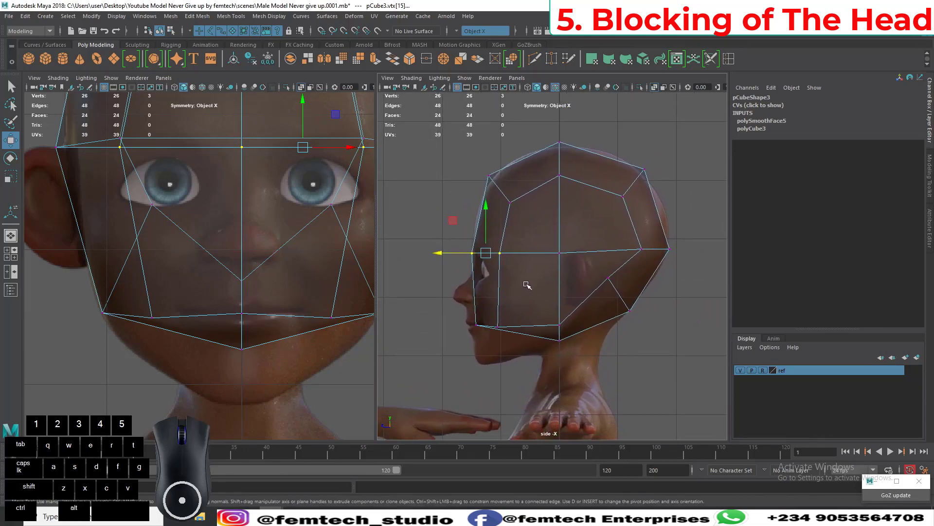
Step: Save the scene and smooth the head mesh with one division
key("ctrl+s")
right_click_drag(526, 235, 574, 276)
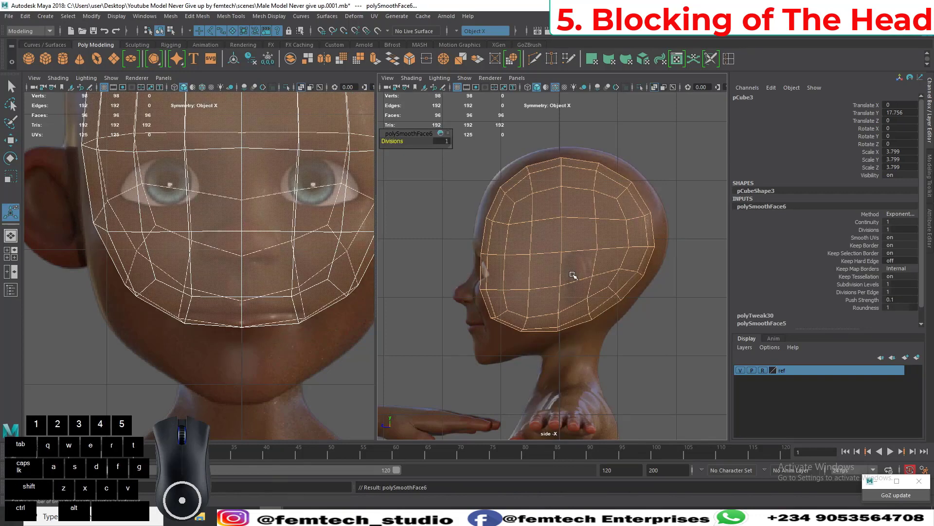
key("ctrl")
Step: Select the smoothed head mesh as an object and scale it up uniformly to 4.331 to fill the reference head
left_click(677, 267)
left_click(602, 240)
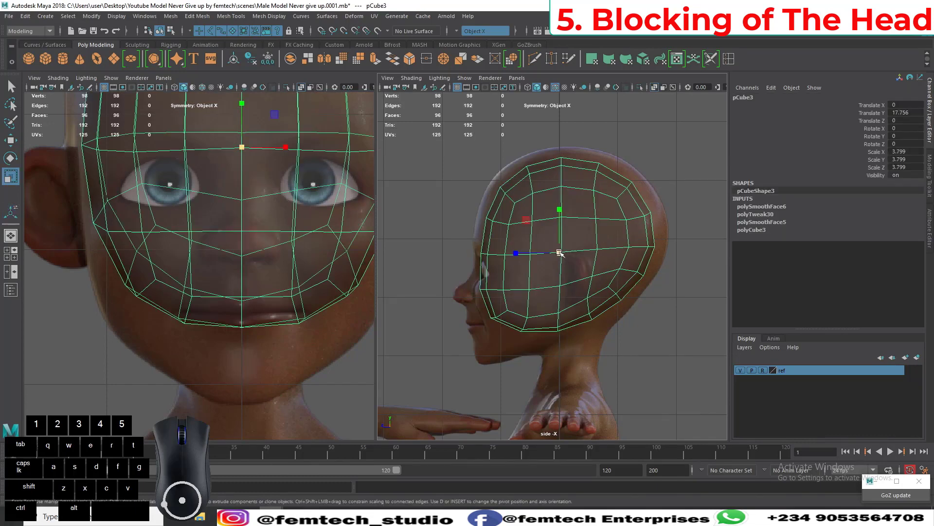
left_click_drag(559, 253, 580, 250)
key("w")
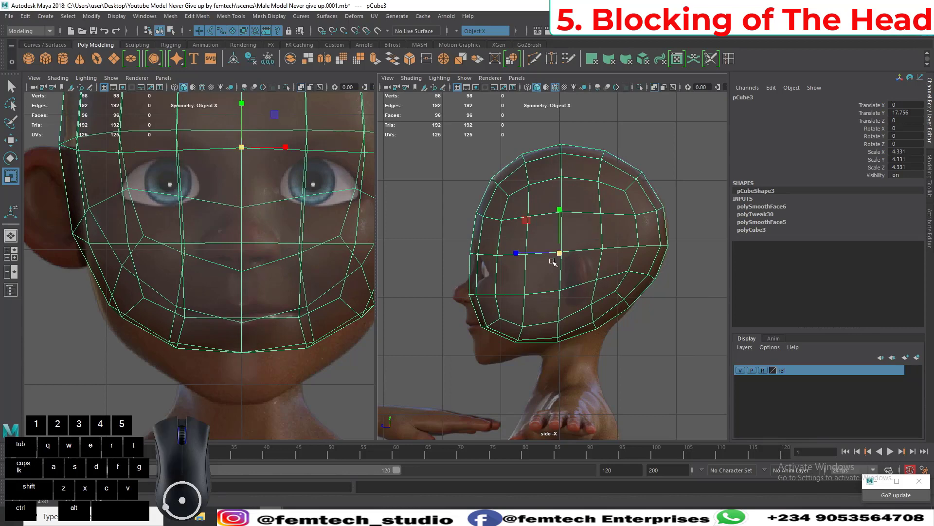
Step: Change the viewport layout to Three Panes Split Left and show the perspective view alongside the front and side views
left_click(12, 258)
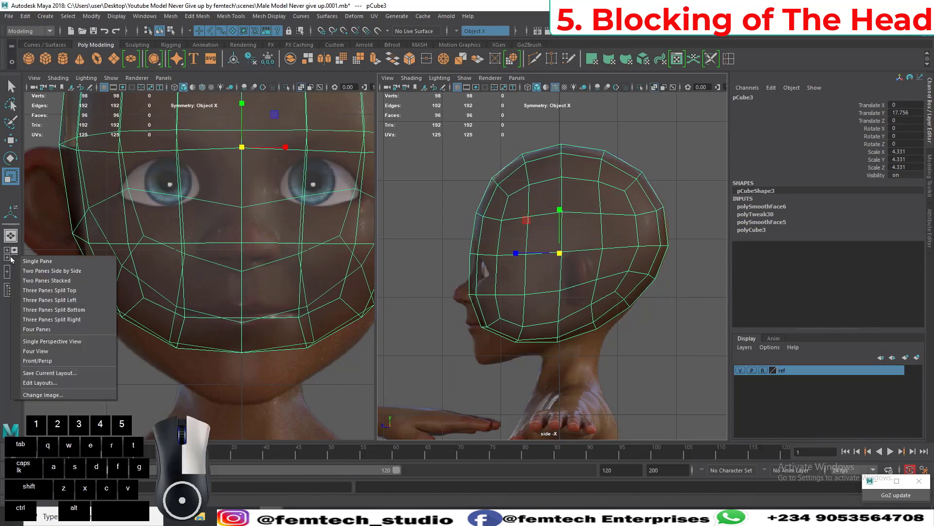
left_click(36, 293)
key("f")
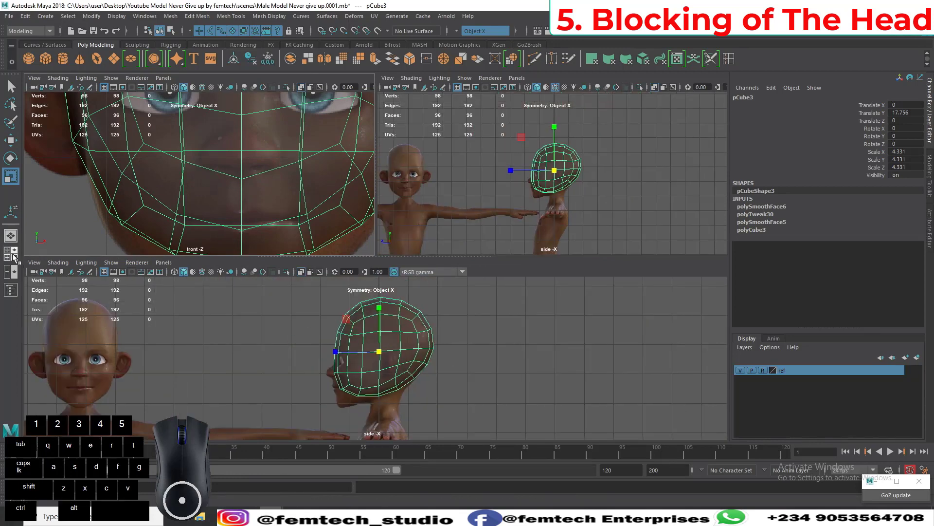
right_click_drag(14, 258, 32, 300)
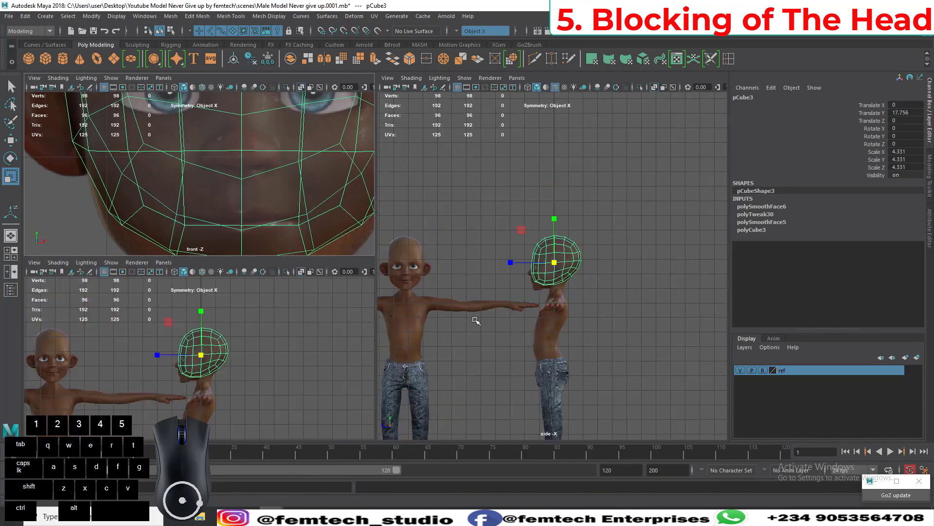
key("shift+f")
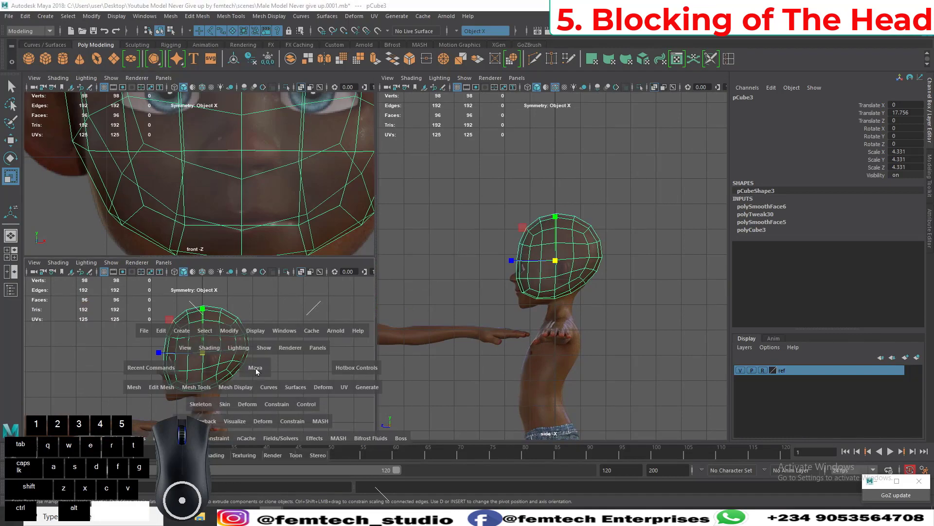
key("space")
left_click_drag(256, 368, 254, 338)
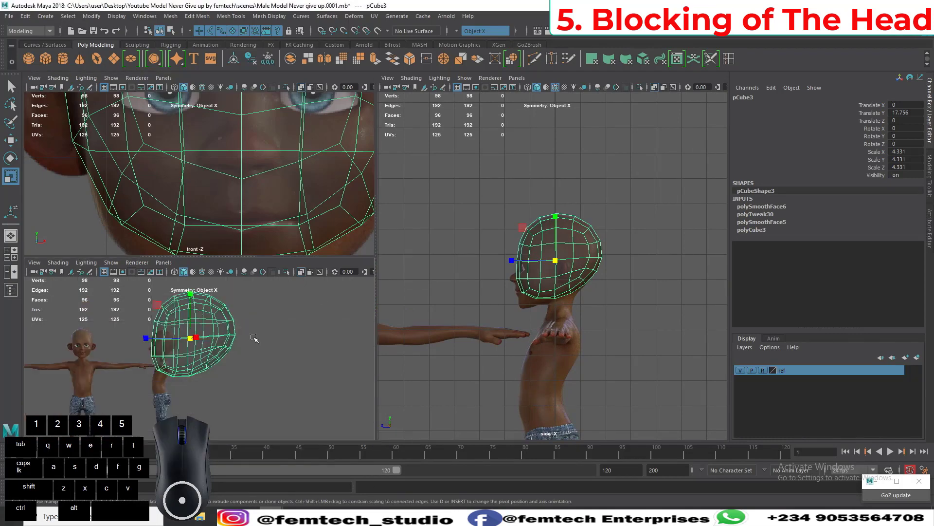
Step: Turn off X-ray shading in the perspective view and orbit around the head mesh to check its shape
left_click(301, 275)
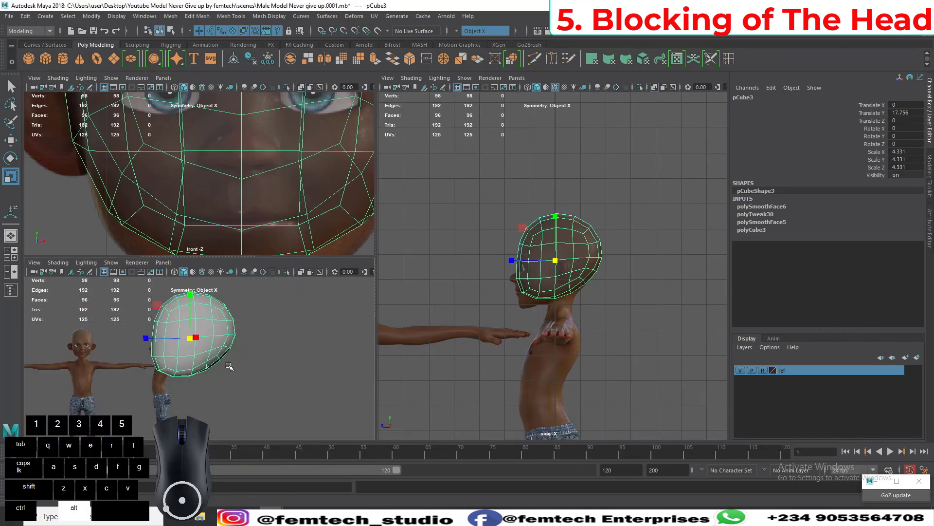
key("f")
right_click_drag(292, 360, 301, 364, "alt")
middle_click_drag(301, 364, 259, 406, "alt")
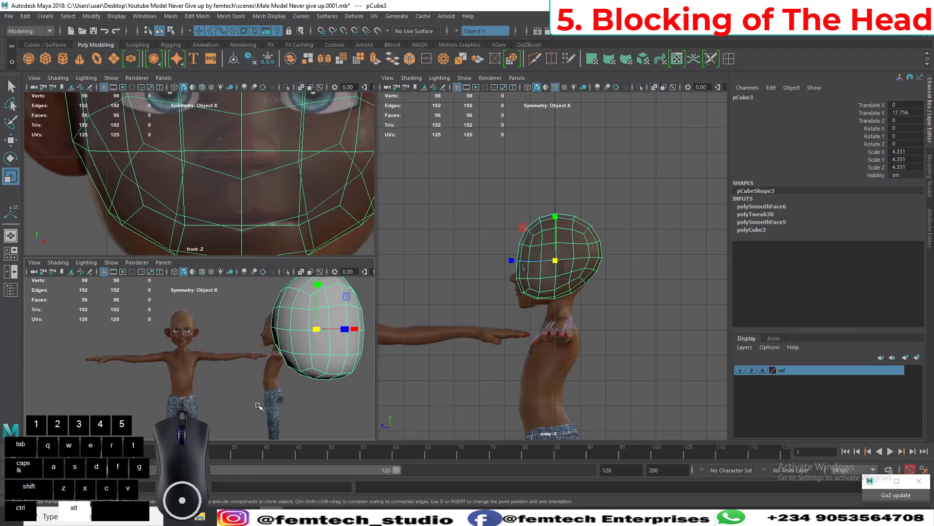
scroll(207, 354, "up", 6)
left_click_drag(204, 393, 283, 379, "alt")
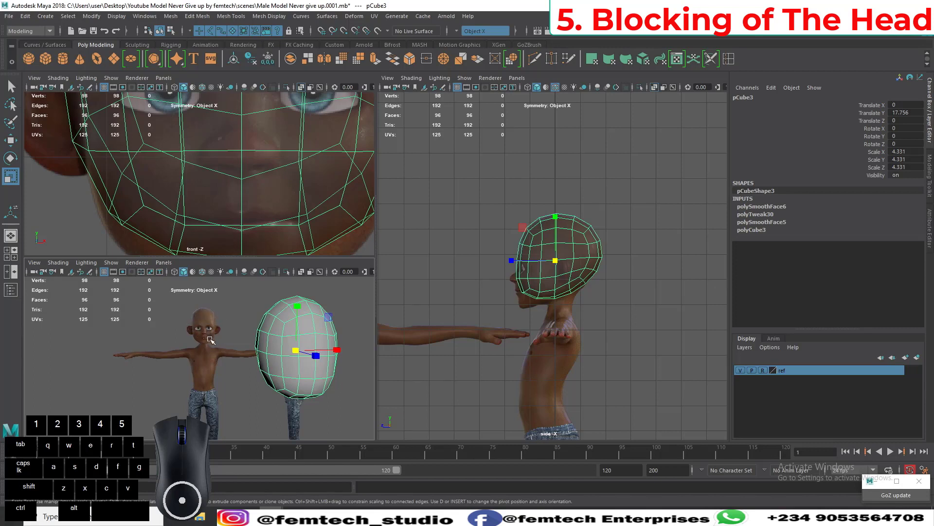
left_click_drag(210, 339, 178, 348, "alt")
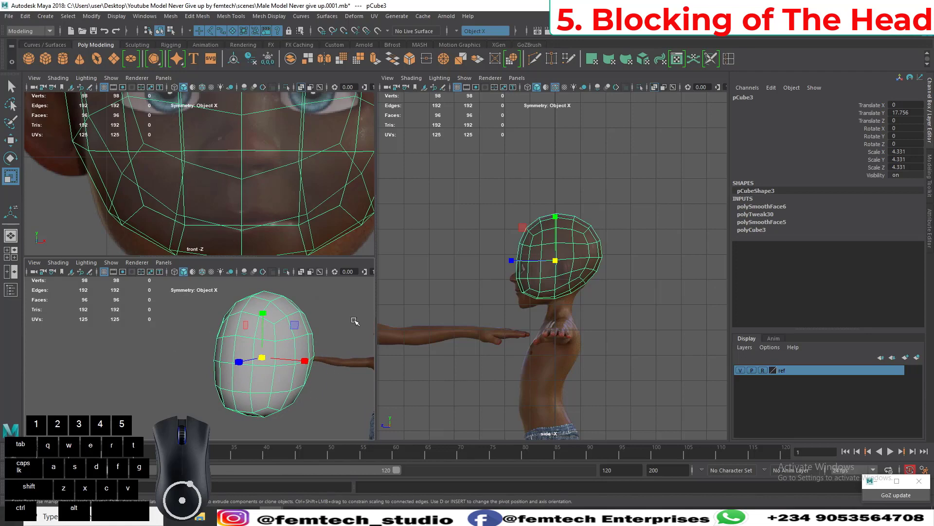
Step: Frame the head closely in the side and front views, and enlarge the front view's pane
scroll(501, 292, "up", 5)
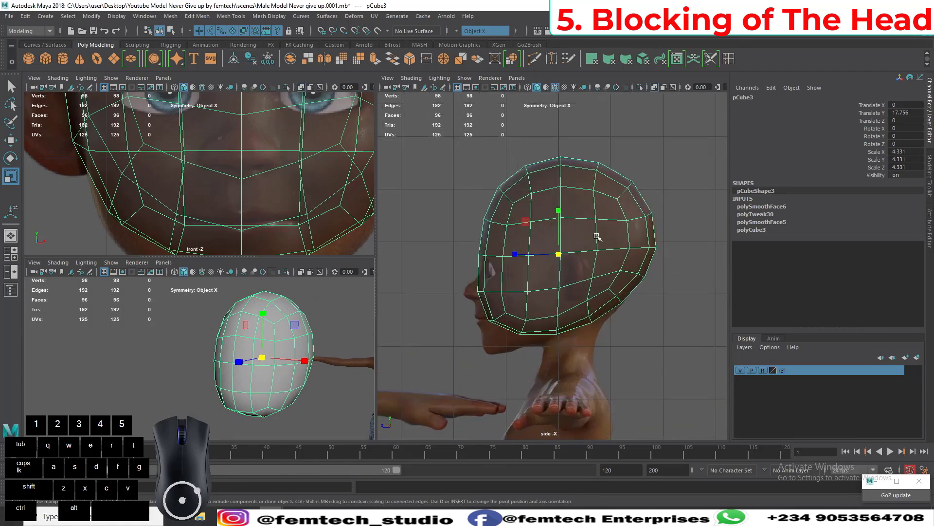
scroll(298, 213, "down", 6)
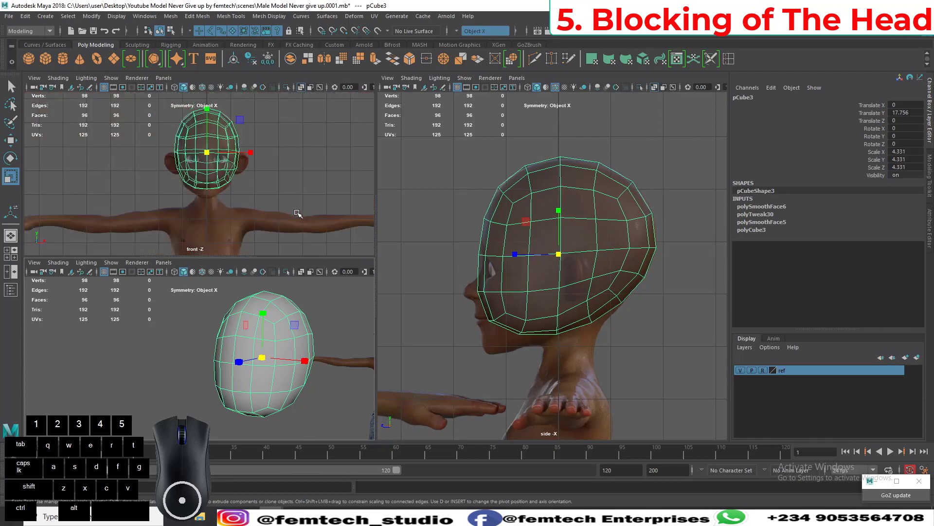
scroll(130, 169, "up", 2)
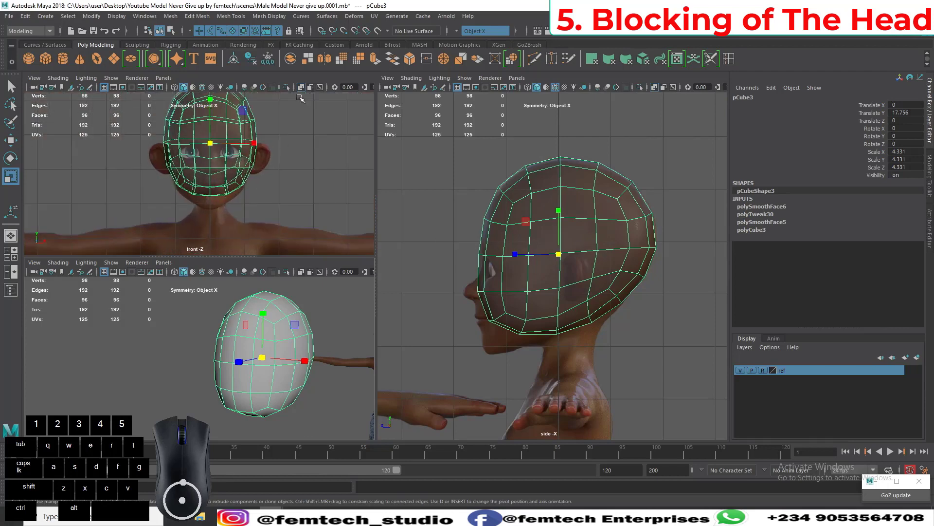
scroll(289, 174, "up", 2)
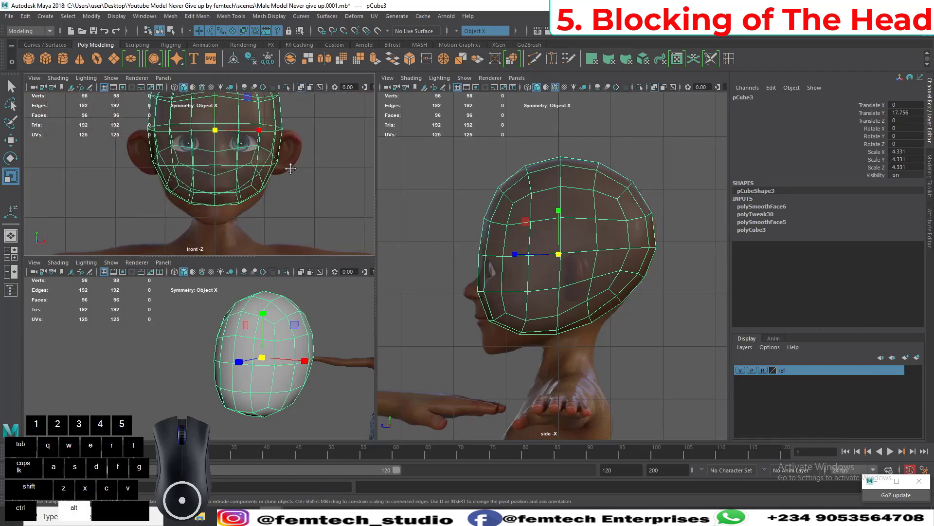
middle_click_drag(289, 174, 296, 184, "alt")
right_click_drag(297, 183, 311, 199, "alt")
middle_click_drag(311, 199, 301, 226, "alt")
left_click_drag(161, 259, 161, 283)
scroll(305, 210, "down", 2)
scroll(305, 211, "up", 2)
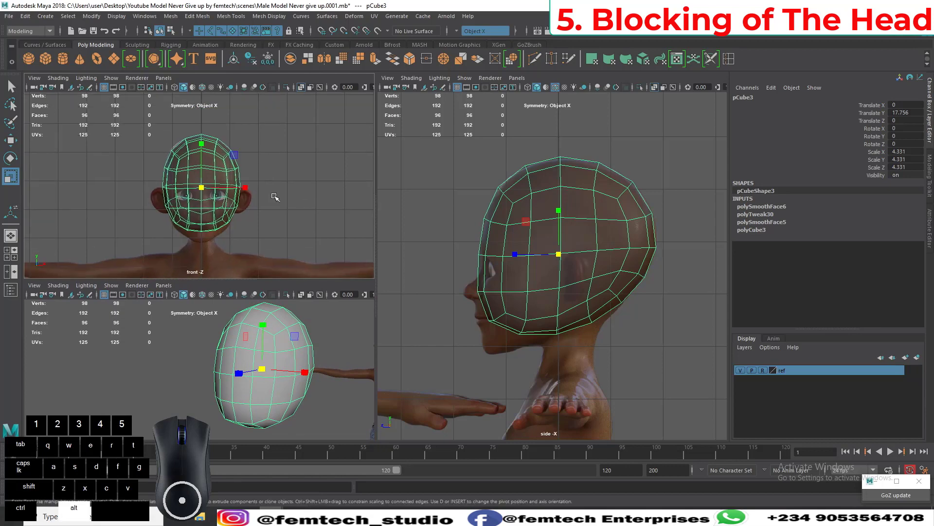
middle_click_drag(299, 198, 291, 184, "alt")
scroll(291, 183, "up", 3)
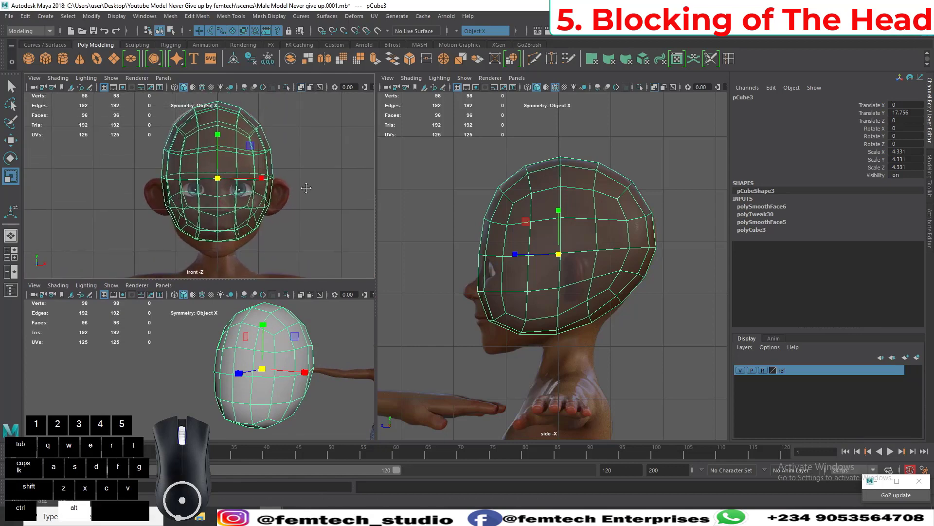
Step: Select the side vertices level with the tops of the ears, undo their trial move, and set up soft selection with a small radius
right_click_drag(281, 168, 221, 150)
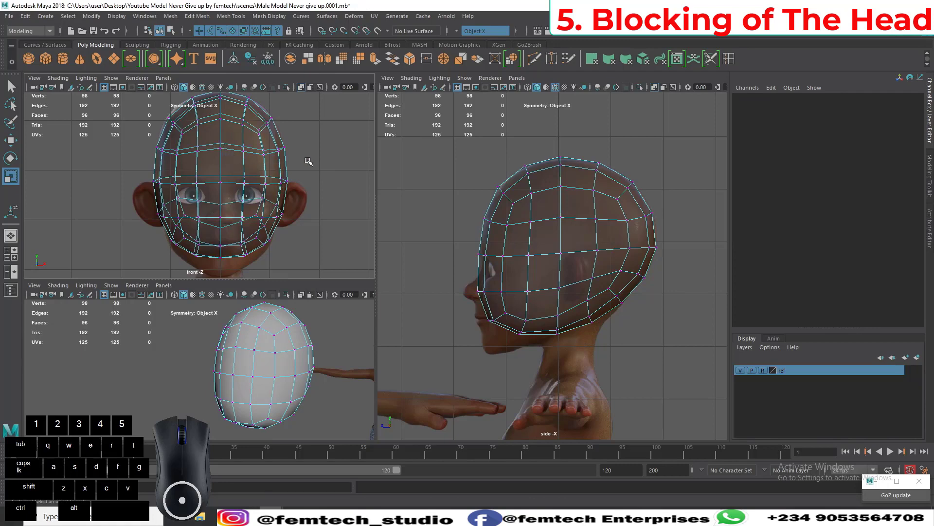
scroll(309, 161, "up", 2)
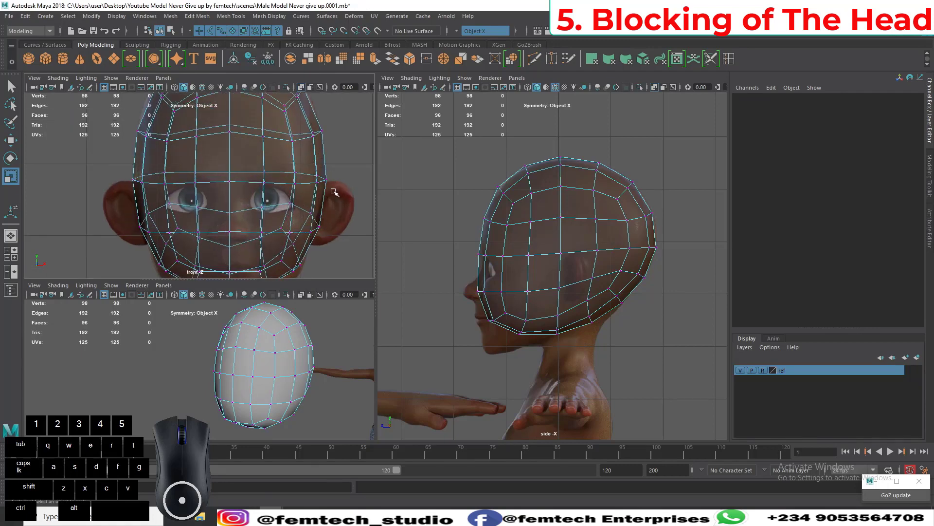
mouse_move(335, 192)
left_mouse_down()
mouse_move(312, 171)
mouse_move(348, 181)
left_mouse_up()
key("w")
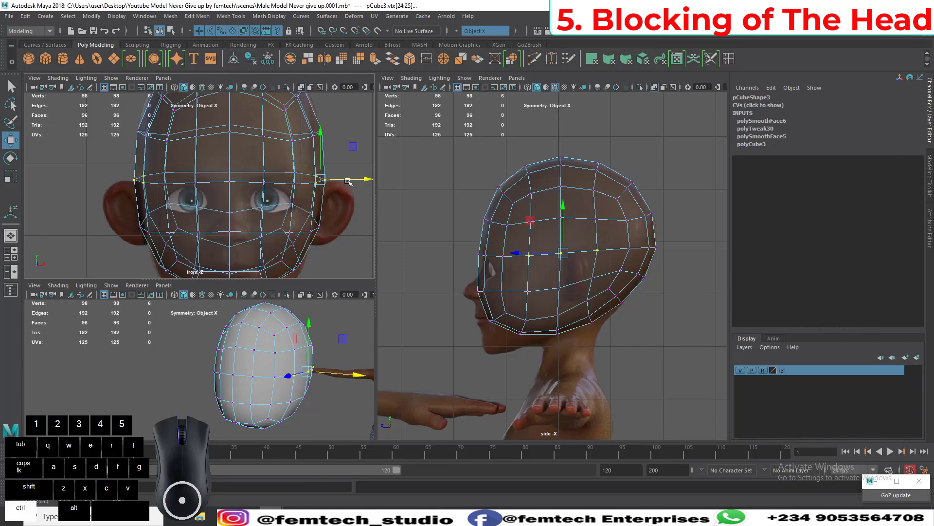
key("ctrl+z")
key("b")
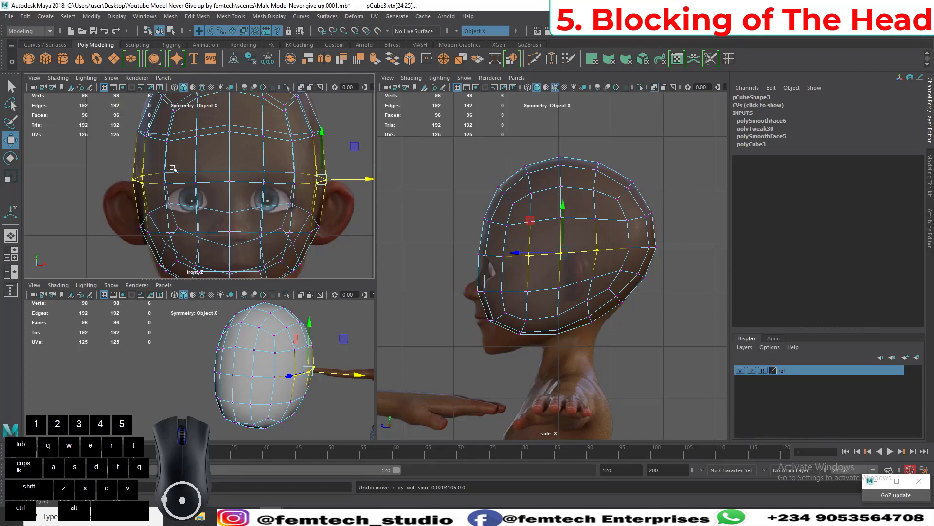
middle_click_drag(96, 168, 179, 154)
Step: Pull the ear-level side vertices inward in the front view to fit the head's sides, adjusting the soft selection radius
left_click_drag(347, 180, 341, 192)
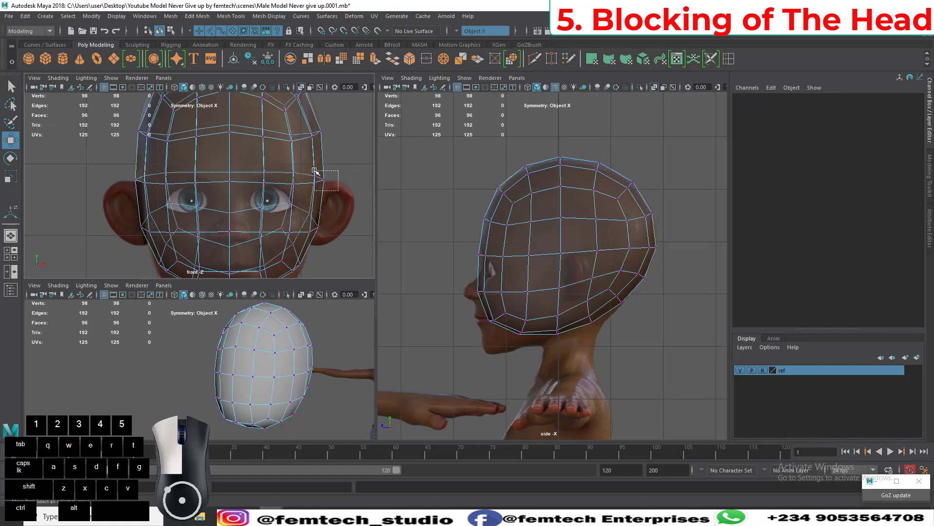
left_click(343, 180)
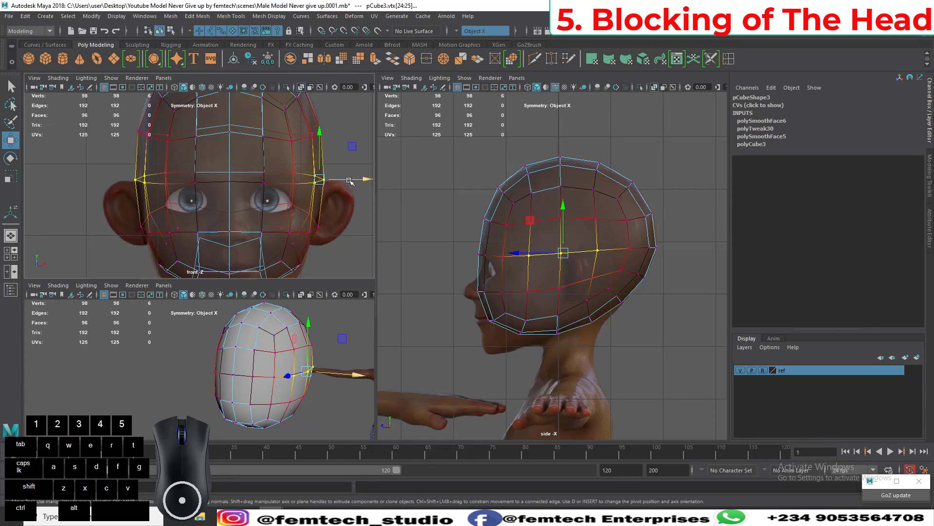
left_click_drag(350, 181, 346, 183)
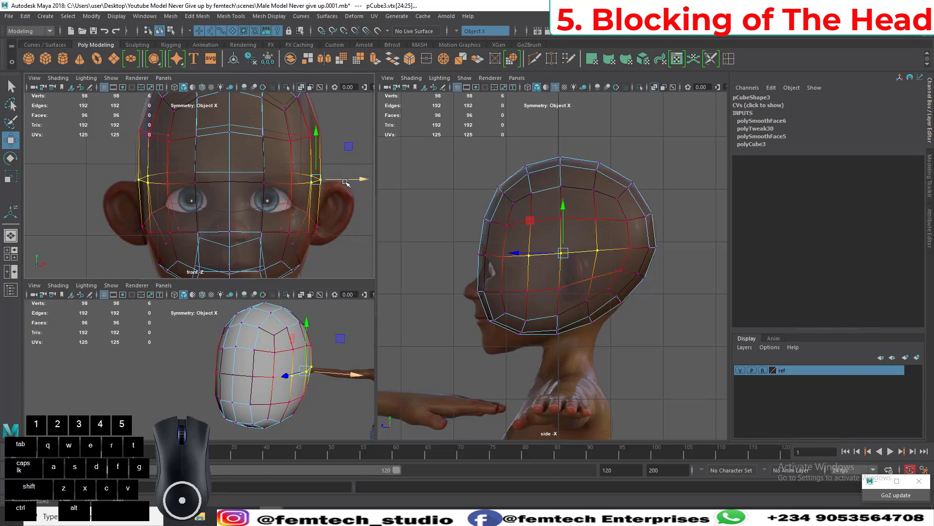
left_click_drag(338, 179, 338, 181)
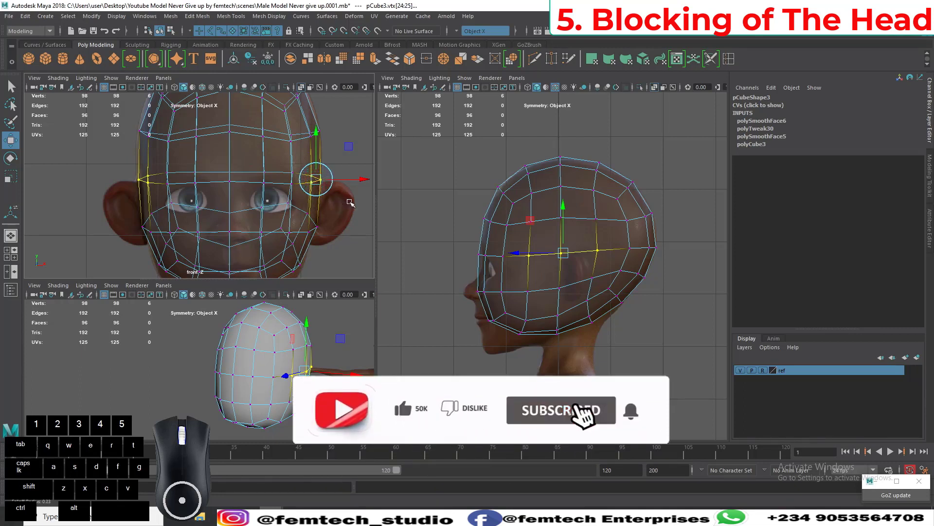
left_click_drag(359, 200, 379, 195)
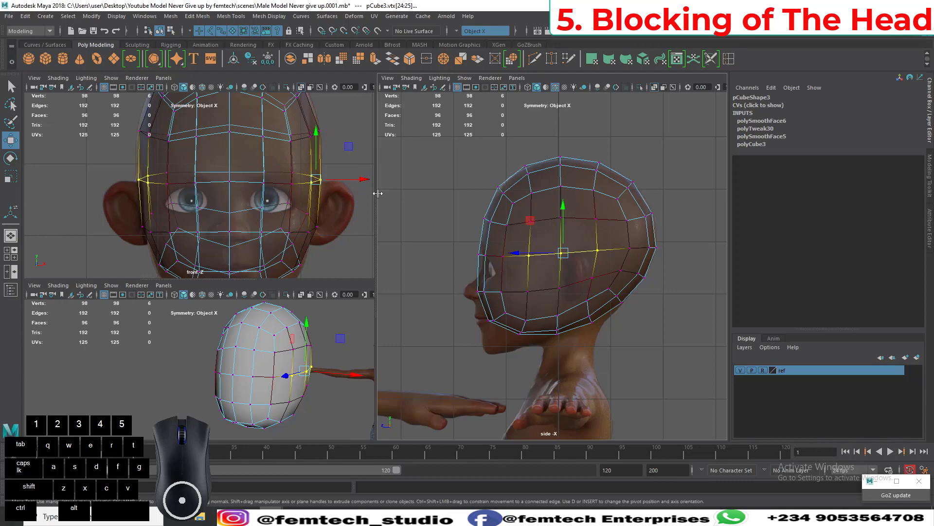
left_click_drag(357, 180, 359, 180)
Step: Select the side vertices of the upper skull and fit them to the reference head's outline in the front view
middle_click_drag(334, 216, 325, 263, "alt")
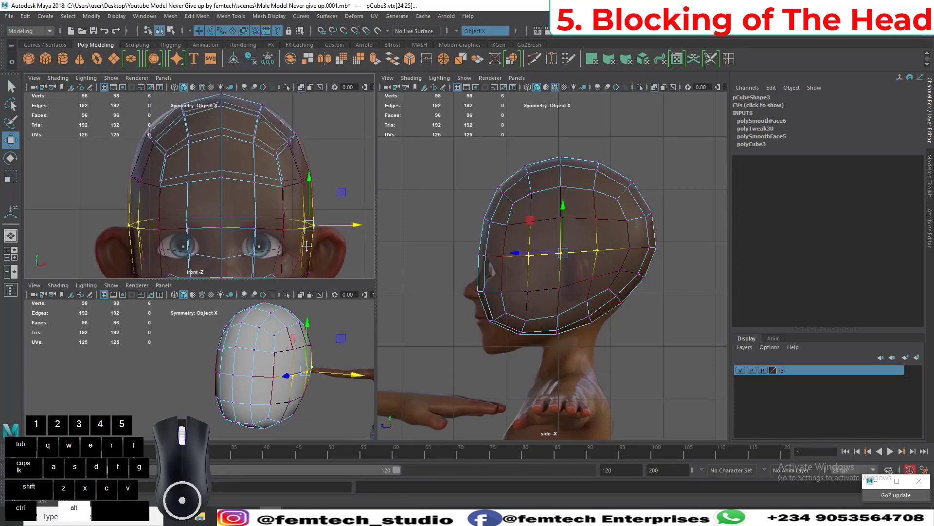
left_click(328, 175)
left_click_drag(332, 191, 287, 161)
left_click_drag(341, 181, 283, 123)
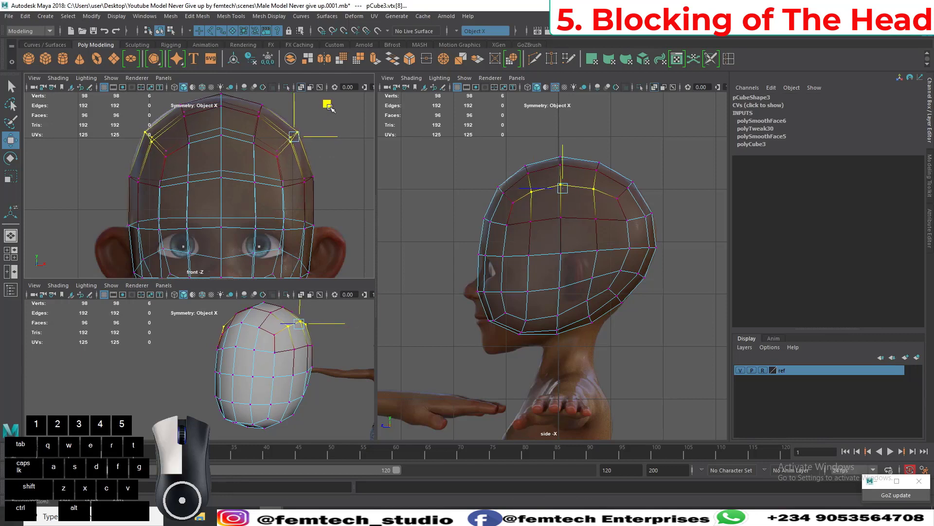
Step: Select the brow-level front vertices in the side view and nudge them along the depth axis to fit the face profile
middle_click_drag(298, 154, 316, 103, "alt")
scroll(472, 236, "up", 2)
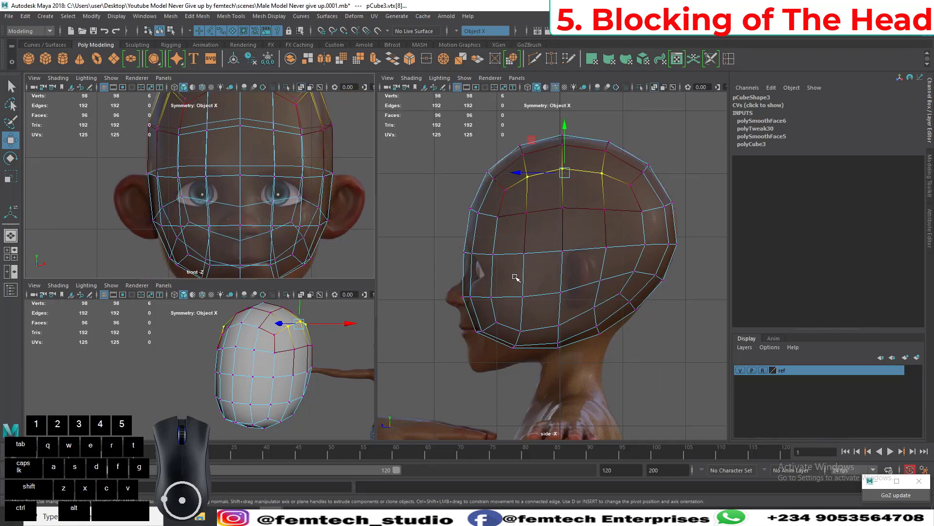
left_click_drag(445, 238, 502, 261)
left_click_drag(432, 254, 441, 253)
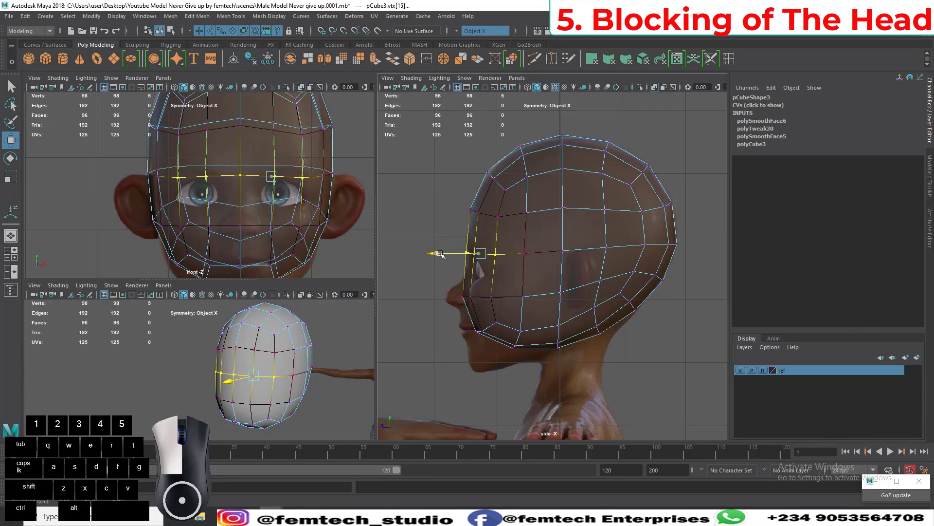
Step: Select the lower back vertices in the side view and pull them backward to fit the base of the skull at the nape
middle_click_drag(446, 302, 467, 275, "alt")
scroll(449, 276, "up", 1)
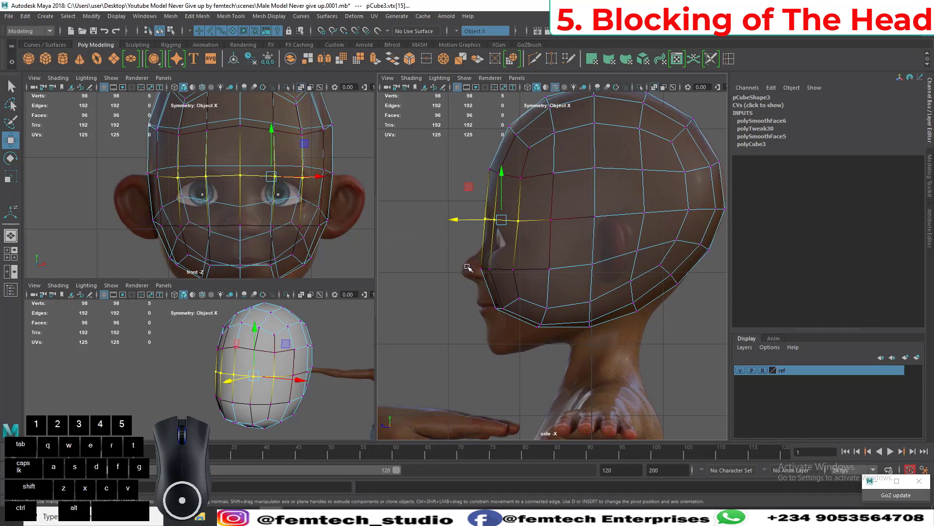
middle_click_drag(469, 290, 443, 271, "alt")
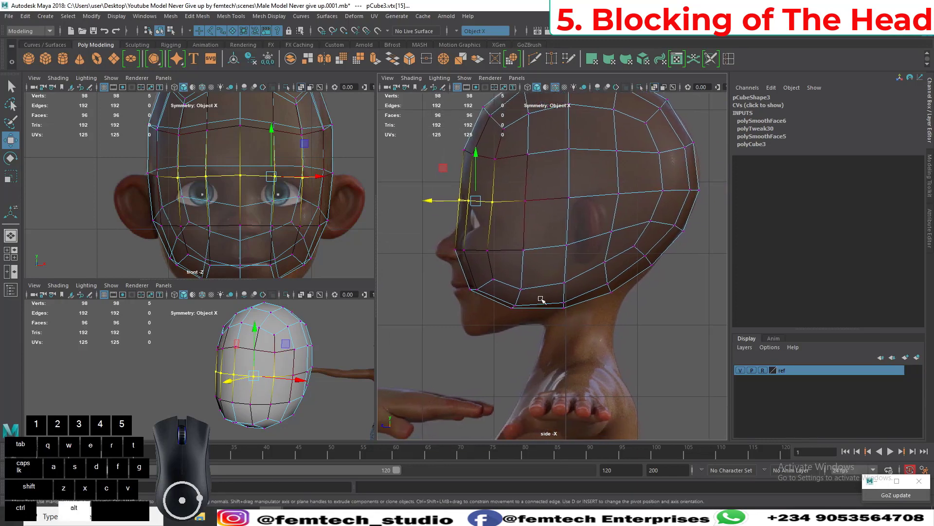
left_click_drag(665, 278, 624, 259)
left_click_drag(632, 308, 600, 286)
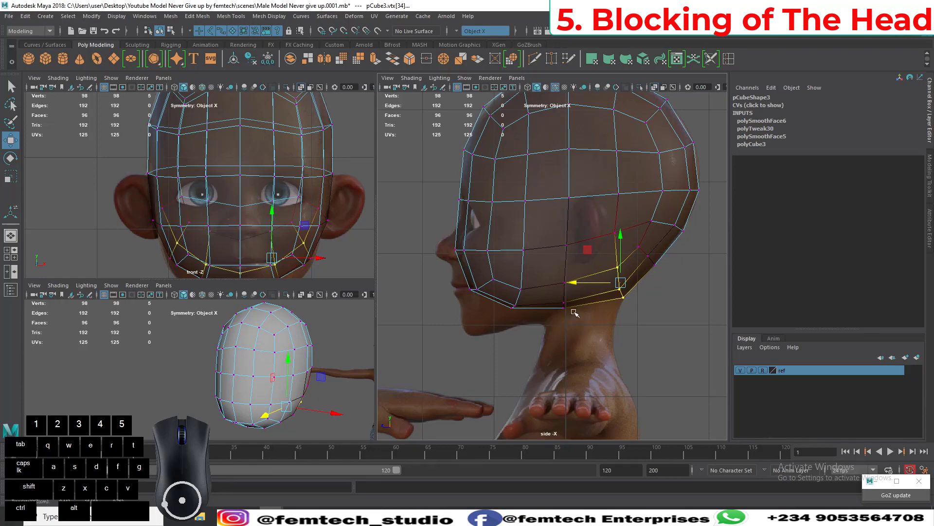
middle_click_drag(421, 214, 441, 264, "alt")
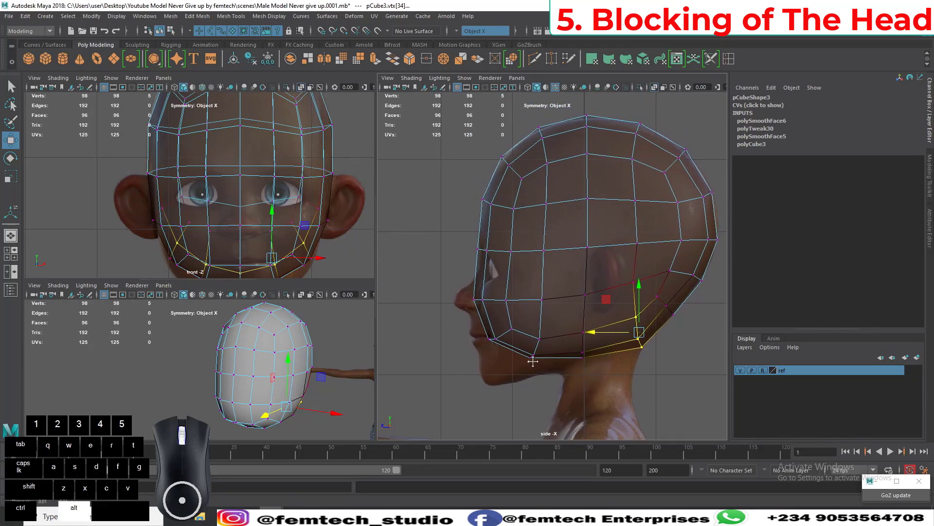
middle_click_drag(551, 362, 558, 313, "alt")
Step: Enlarge the front view's pane, frame the jaw closely and clear the vertex selection
scroll(252, 238, "down", 8)
middle_click_drag(247, 253, 250, 215, "alt")
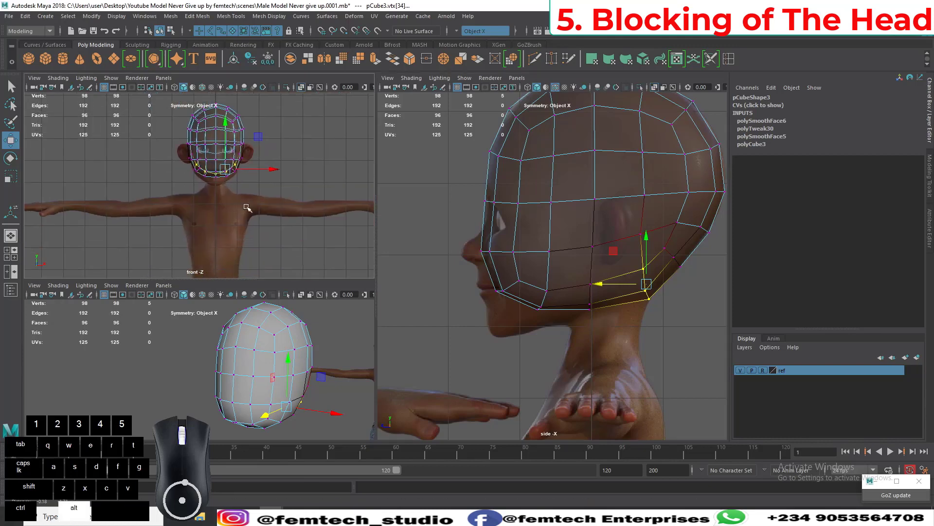
left_click_drag(175, 279, 176, 367)
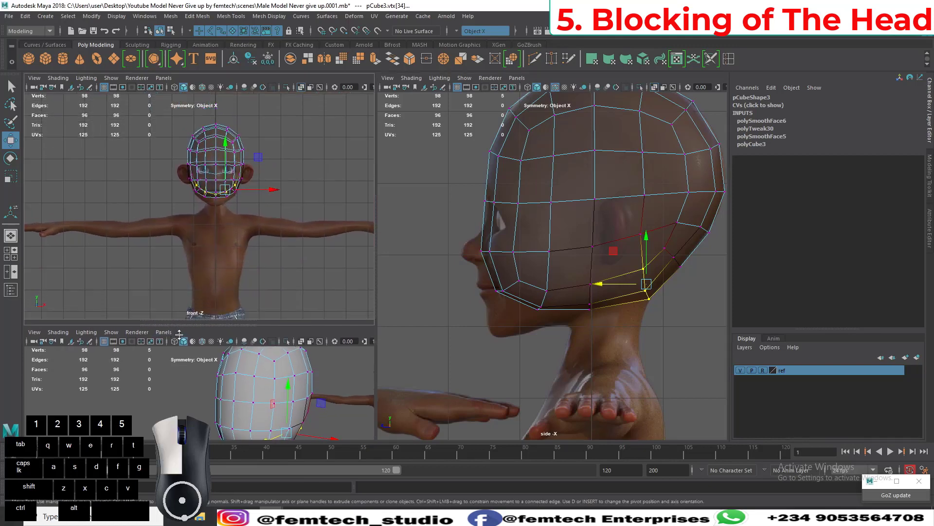
scroll(241, 191, "up", 5)
scroll(241, 192, "up", 2)
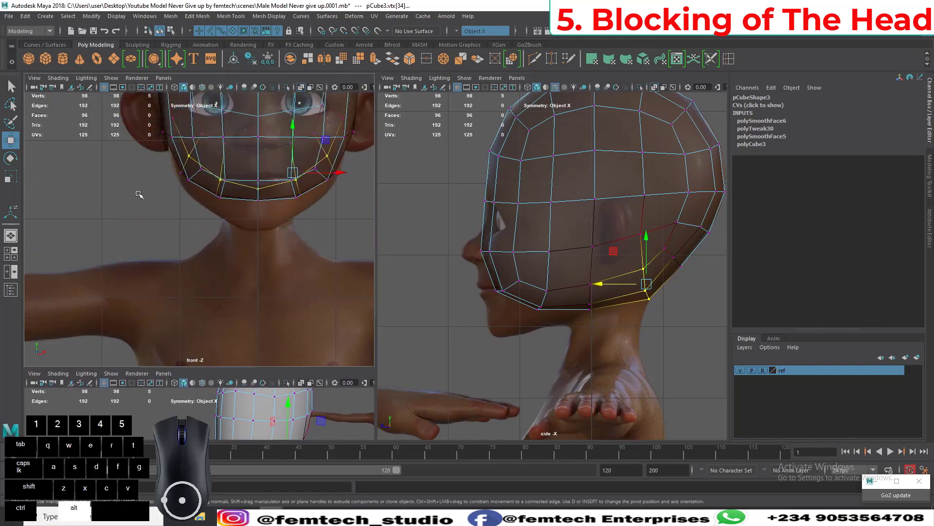
middle_click_drag(229, 195, 73, 251, "alt")
left_click(78, 253)
scroll(111, 260, "up", 2)
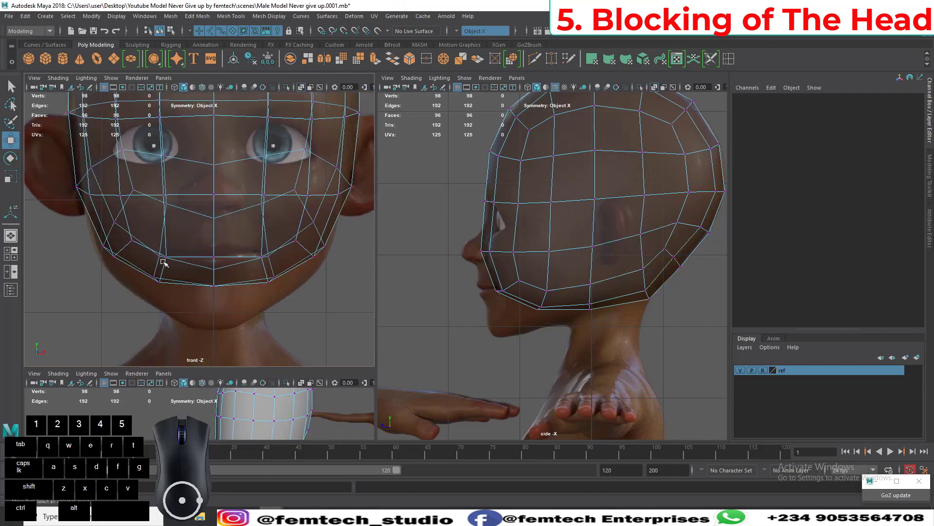
Step: Adjust the lower jaw and ear-level side vertices in the front view to follow the reference cheeks, undoing one trial move
left_click(333, 252)
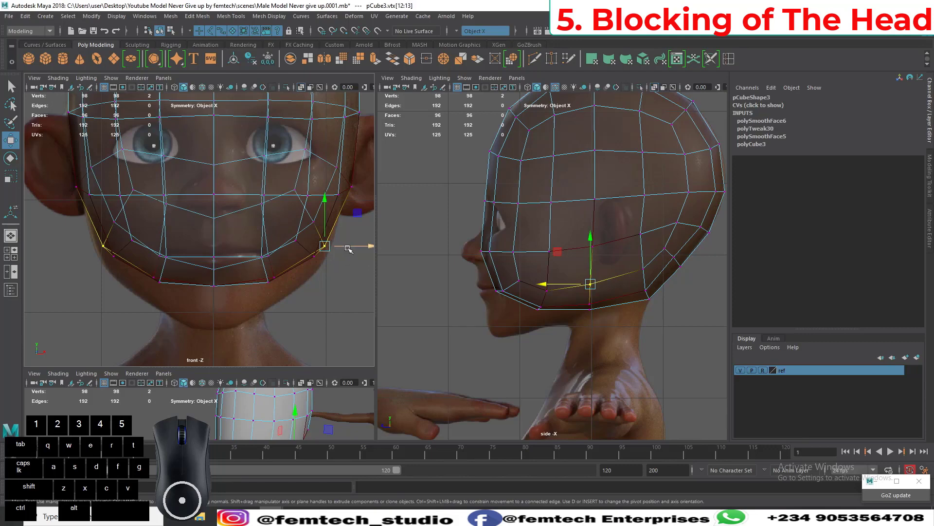
left_click_drag(348, 248, 326, 232)
key("ctrl+z")
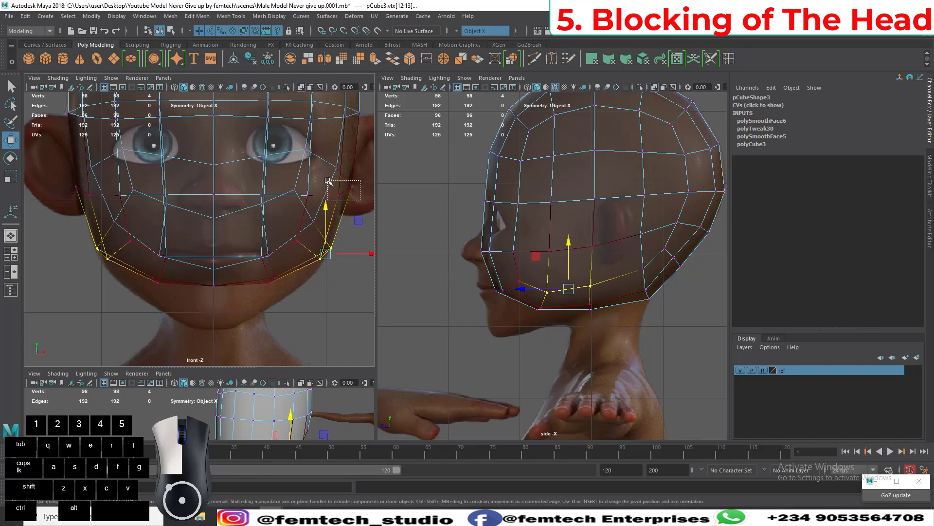
mouse_move(359, 191)
left_mouse_down()
mouse_move(329, 178)
mouse_move(368, 194)
mouse_move(360, 205)
left_mouse_up()
scroll(339, 260, "down", 5)
scroll(308, 256, "up", 4)
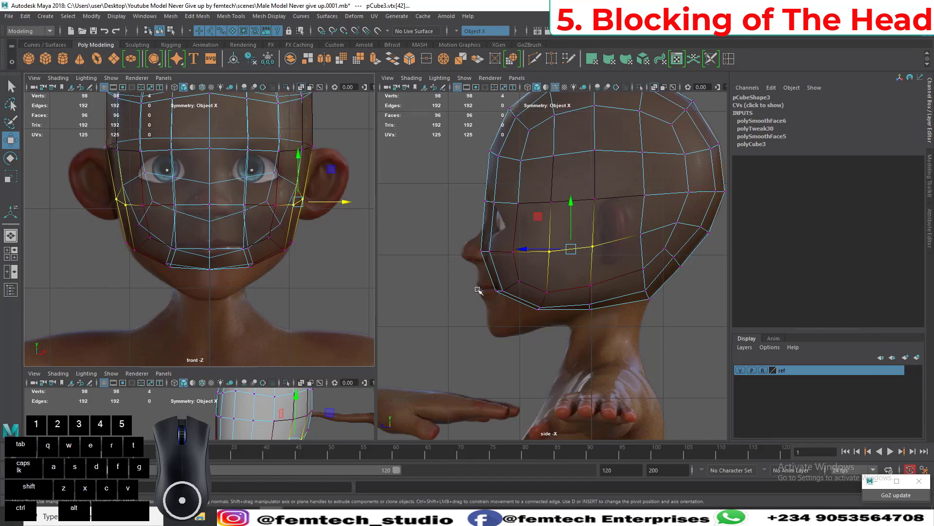
Step: Select the faces on the front underside of the head, turn off soft selection, and check them in an enlarged perspective view
right_click_drag(478, 290, 486, 273)
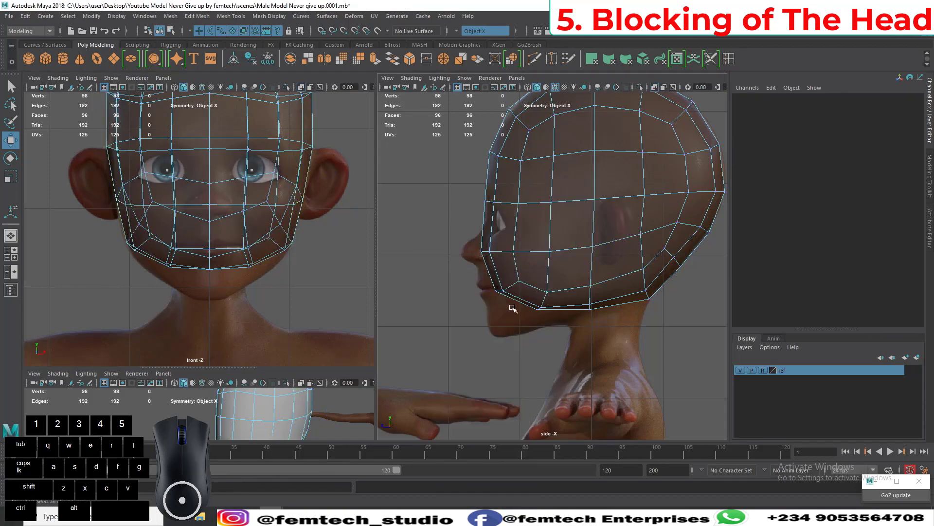
left_click(554, 319)
left_click_drag(544, 314, 521, 302)
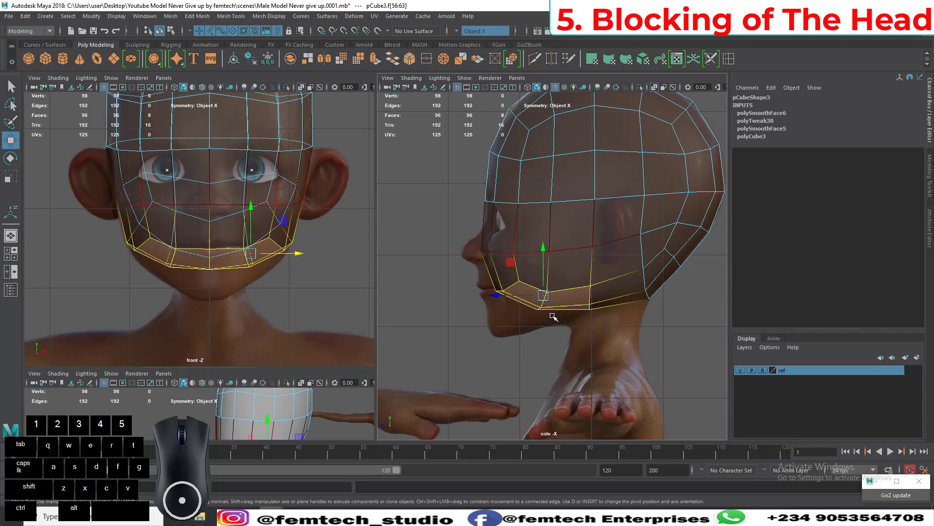
key("b")
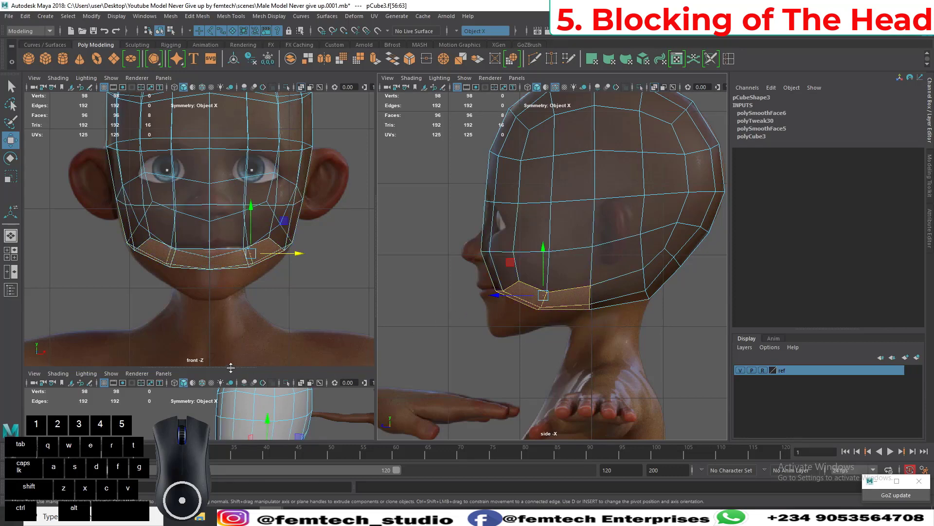
left_click_drag(230, 367, 231, 192)
mouse_move(209, 299)
left_mouse_down("alt")
mouse_move(194, 309)
mouse_move(199, 314)
left_mouse_up("alt")
right_click_drag(199, 314, 253, 319, "alt")
scroll(295, 312, "up", 2)
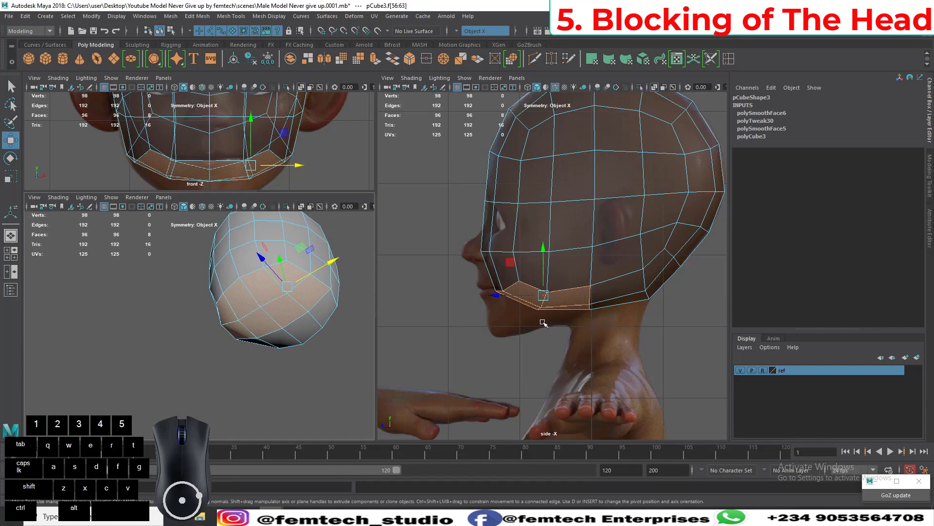
Step: Extrude the selected underside faces and undo a trial offset of 0.267 in Local Translate Z
key("ctrl")
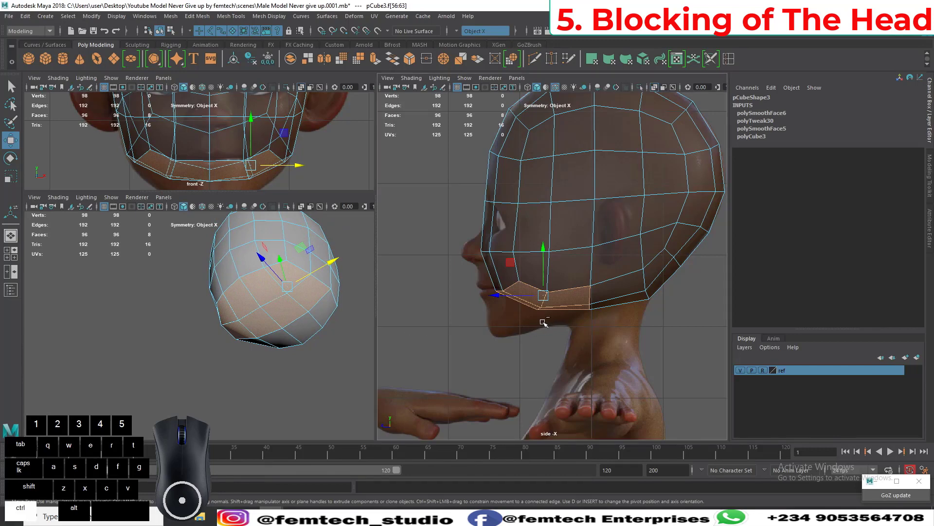
left_click(374, 59)
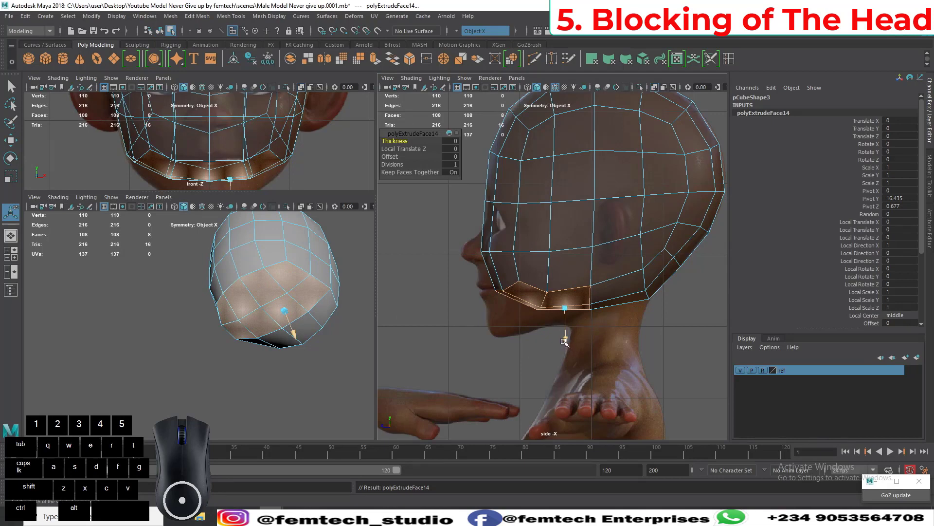
mouse_move(219, 312)
left_mouse_down("alt")
mouse_move(225, 346)
mouse_move(209, 324)
left_mouse_up("alt")
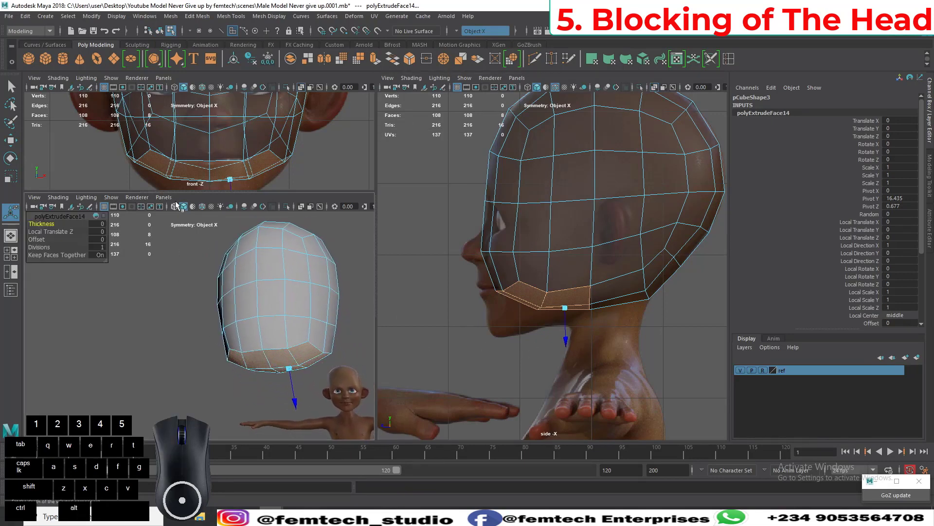
left_click_drag(178, 193, 291, 305)
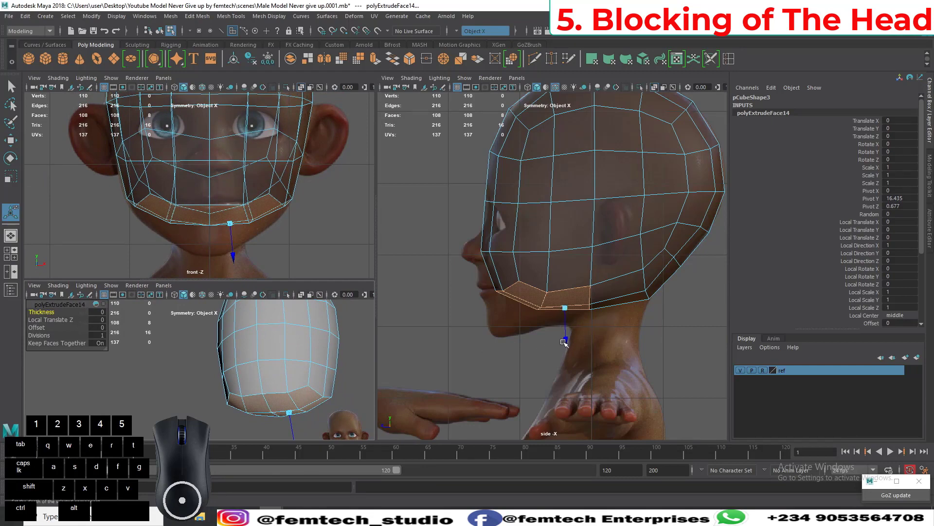
left_click_drag(564, 342, 565, 362)
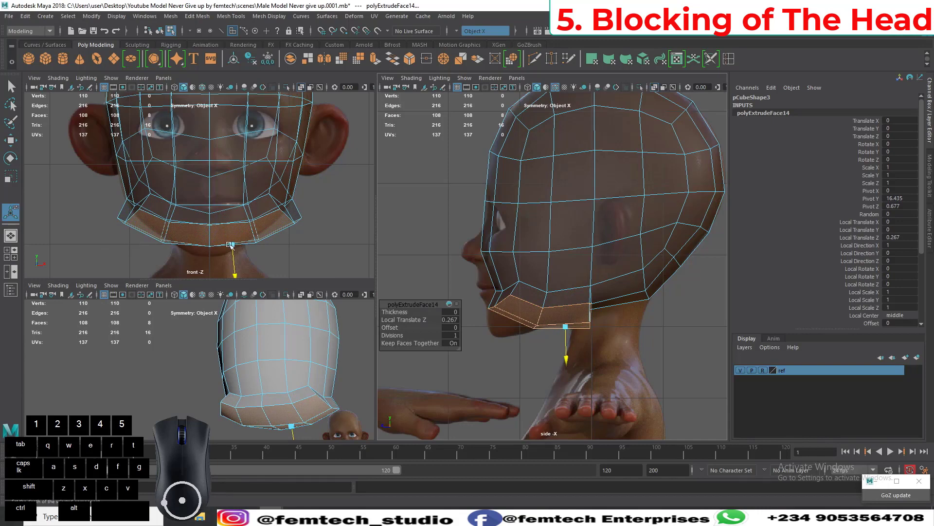
key("ctrl+z")
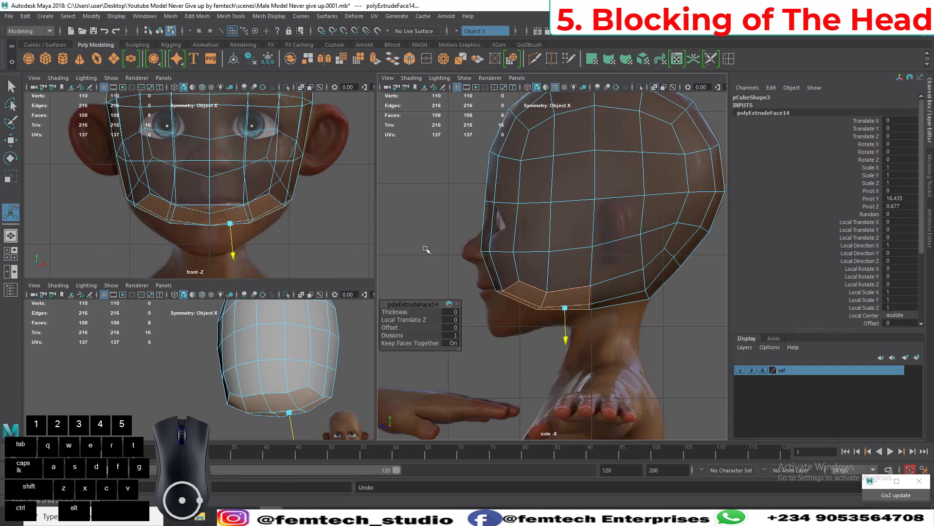
Step: Move the extruded faces straight down to the reference chin level in the side view to form the jaw
key("w")
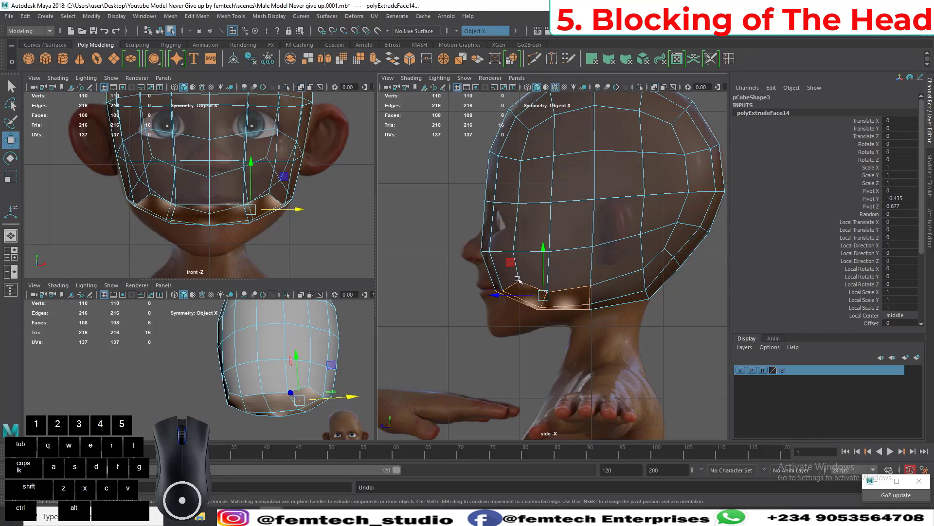
left_click(544, 268)
left_click_drag(545, 268, 541, 295)
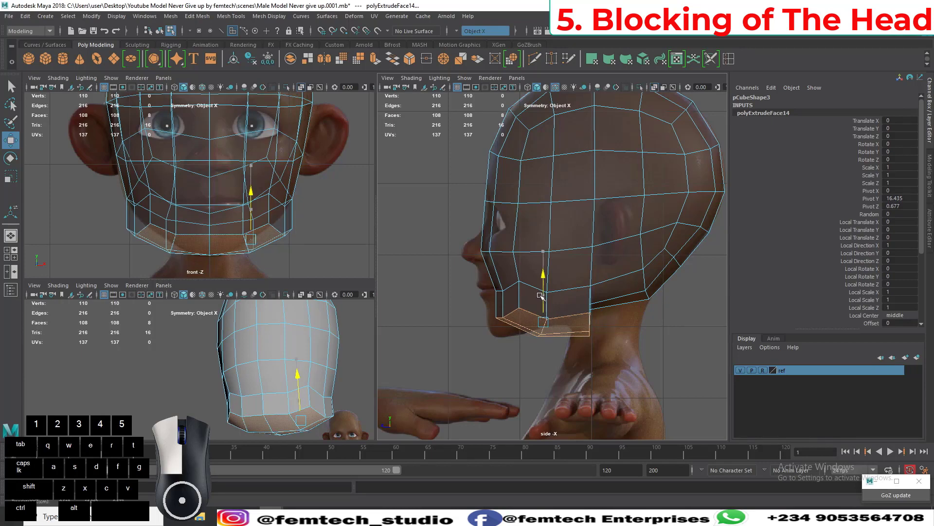
left_click_drag(541, 296, 541, 295)
right_click_drag(455, 327, 497, 326, "alt")
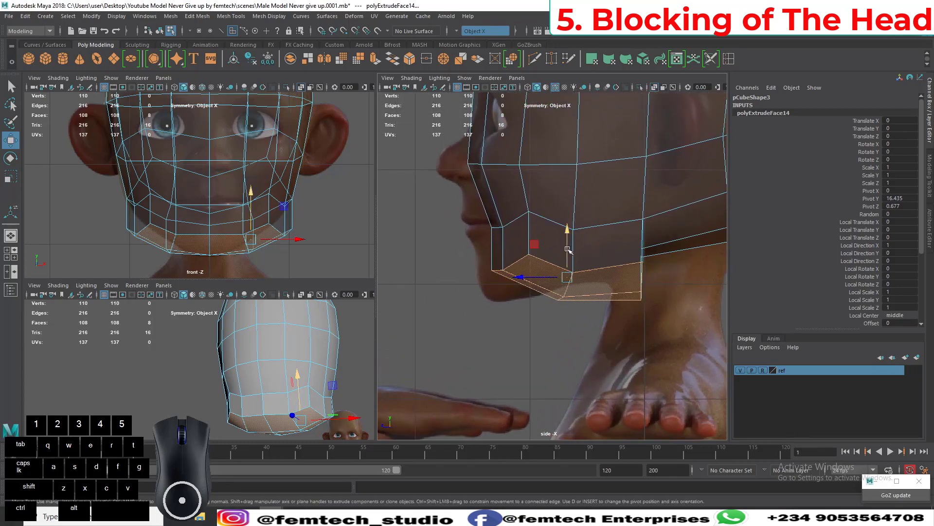
mouse_move(567, 249)
left_mouse_down()
mouse_move(568, 271)
mouse_move(569, 246)
left_mouse_up()
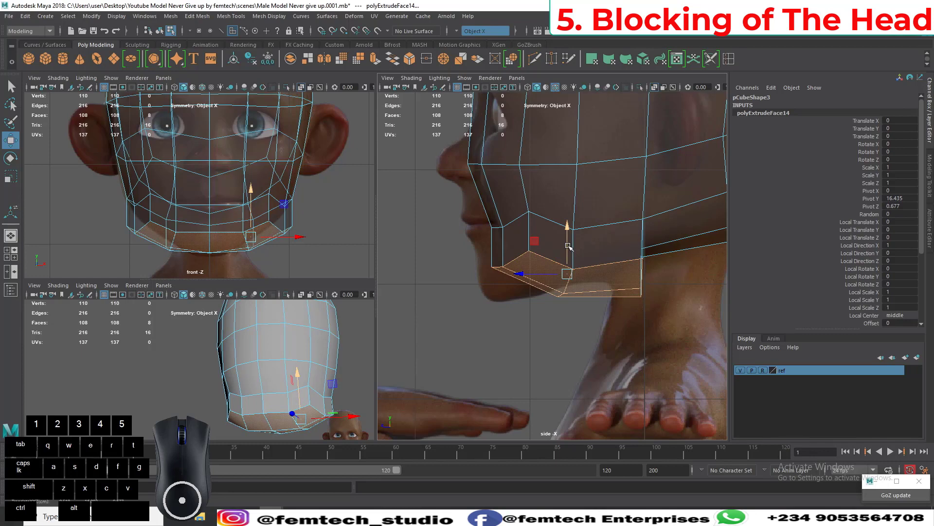
Step: Select the front chin vertices, undo their trial move, and pull them down and forward with soft selection to fit the chin
right_click(569, 247)
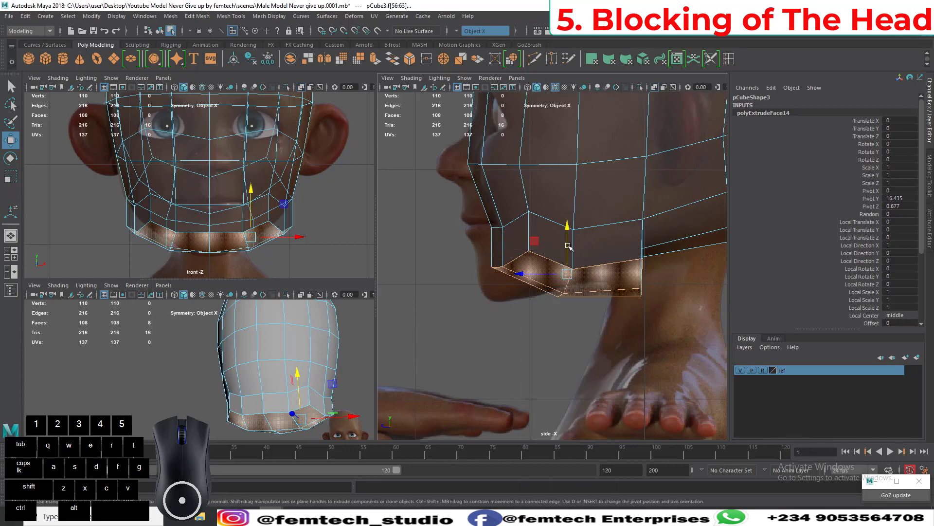
right_click_drag(568, 247, 529, 235)
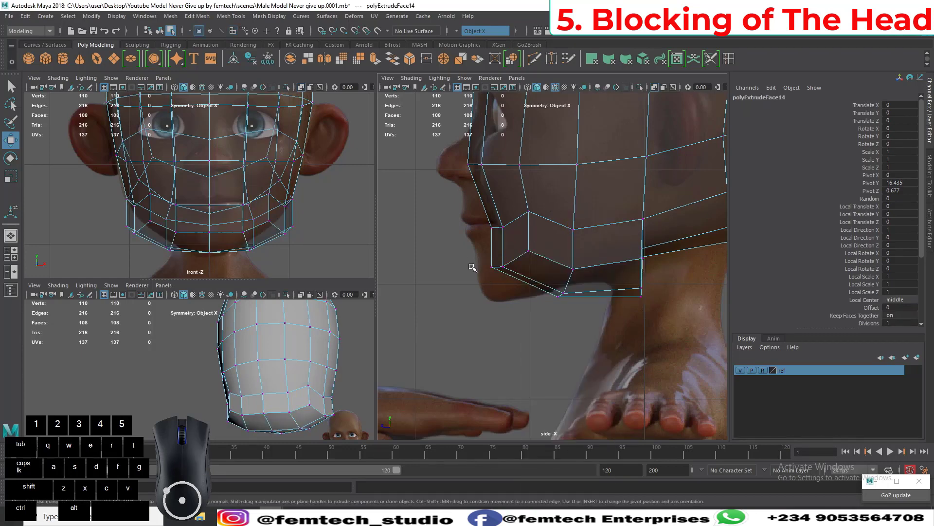
left_click_drag(463, 245, 536, 305)
left_click_drag(505, 238, 503, 267)
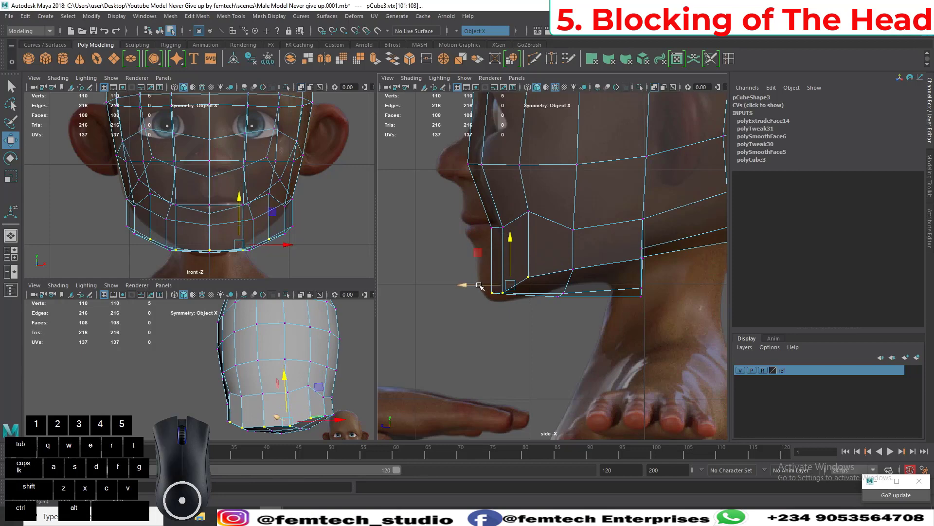
key("ctrl+z")
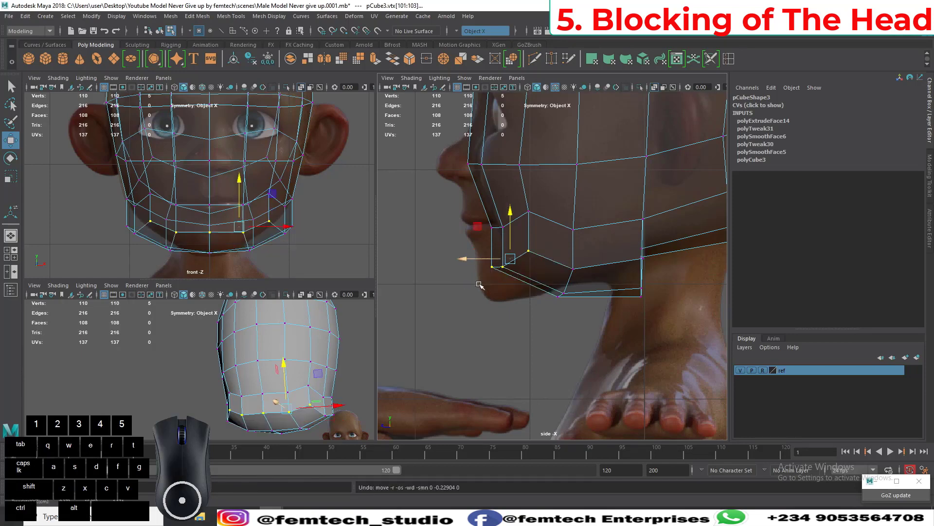
key("b")
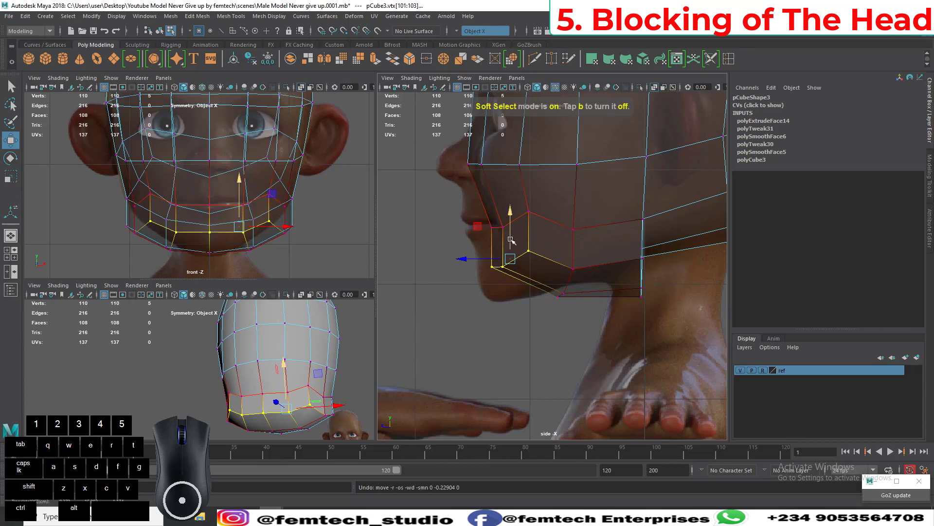
left_click_drag(510, 241, 488, 288)
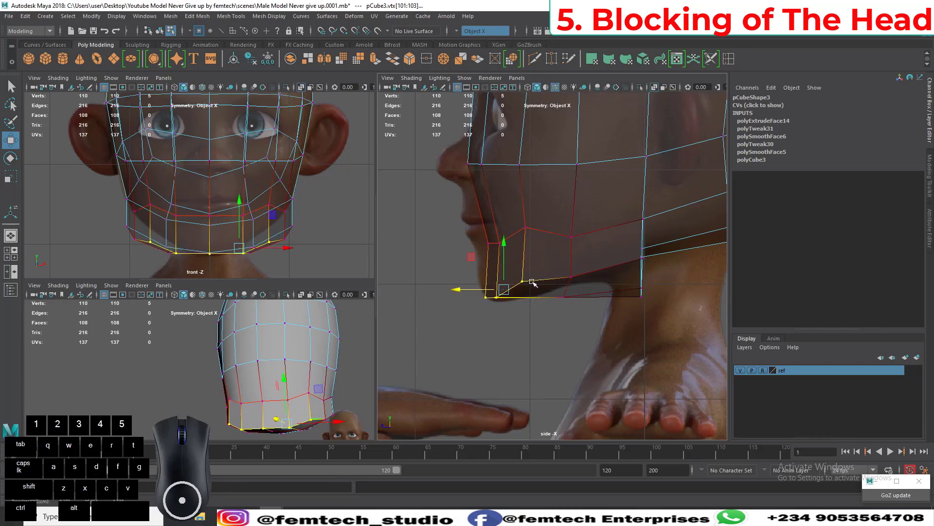
Step: Undo the trial move of the middle underside jaw vertices, reselect the whole row, and raise it toward the reference jawline in the side view
left_click_drag(575, 311, 568, 258)
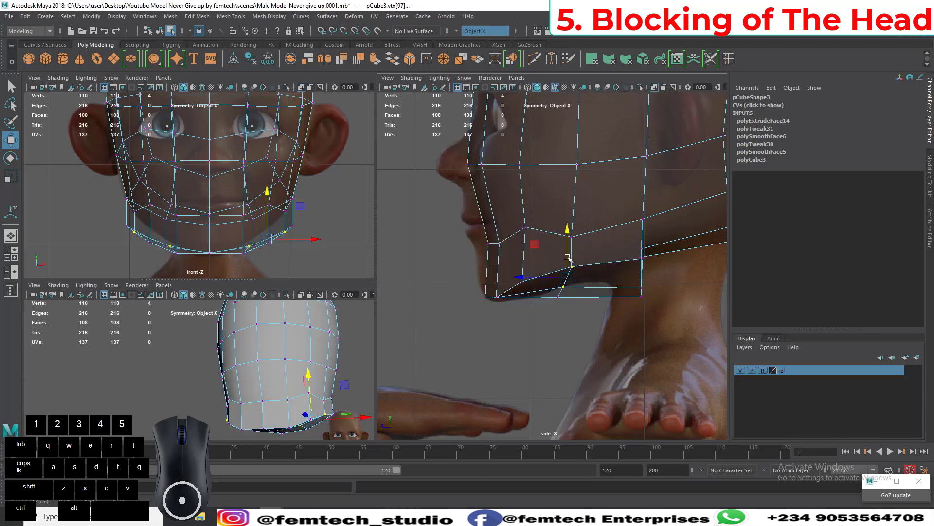
key("ctrl+z")
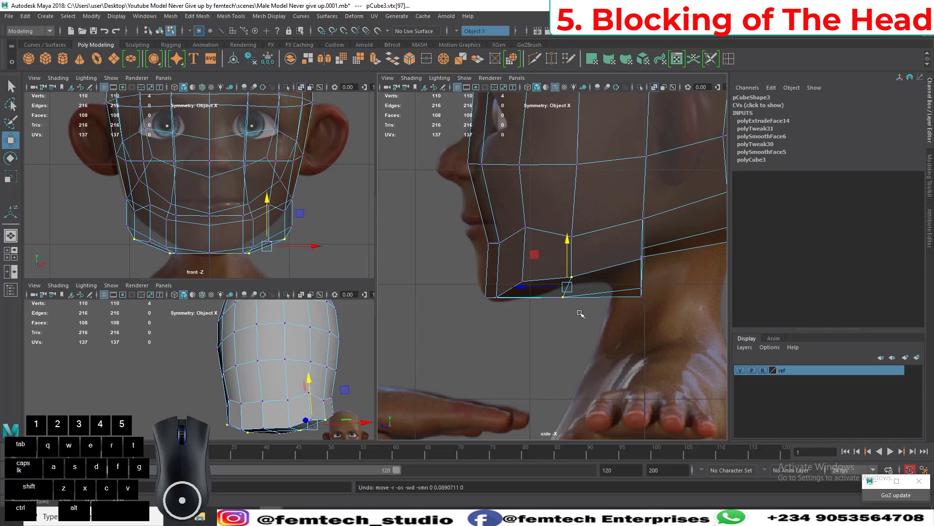
left_click_drag(586, 315, 567, 262)
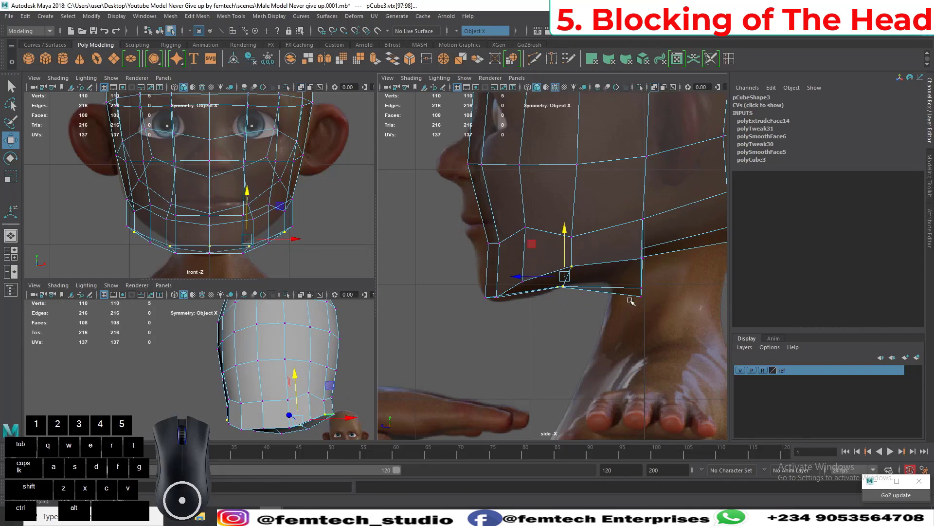
Step: Select the rear bottom vertices of the extruded jaw and move them forward and slightly up to where the reference chin underside meets the neck
scroll(631, 301, "up", 3)
middle_click_drag(655, 309, 624, 306, "alt")
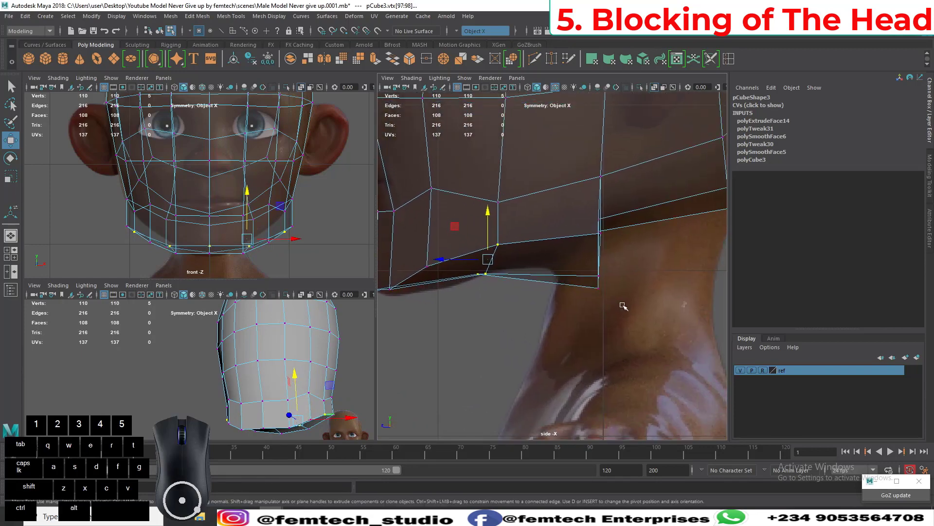
left_click_drag(623, 305, 588, 272)
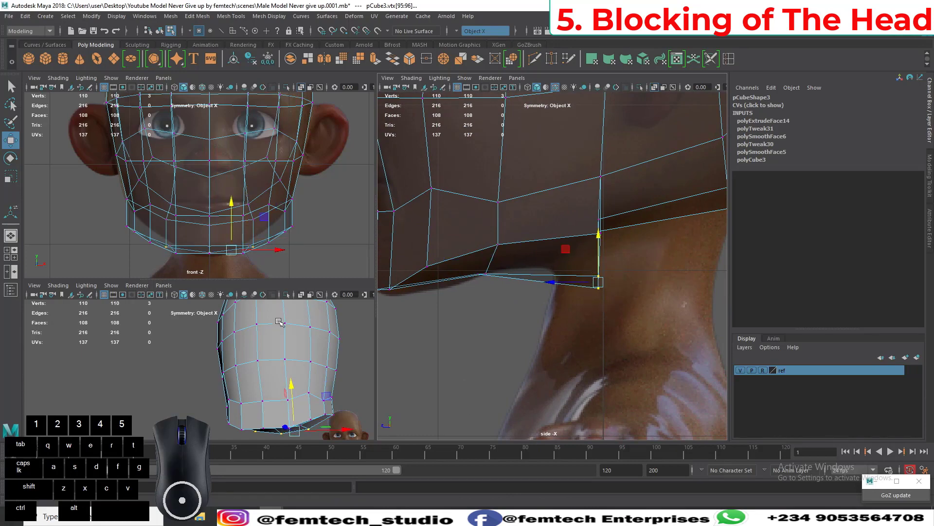
left_click_drag(234, 370, 209, 357, "alt")
scroll(211, 314, "down", 3)
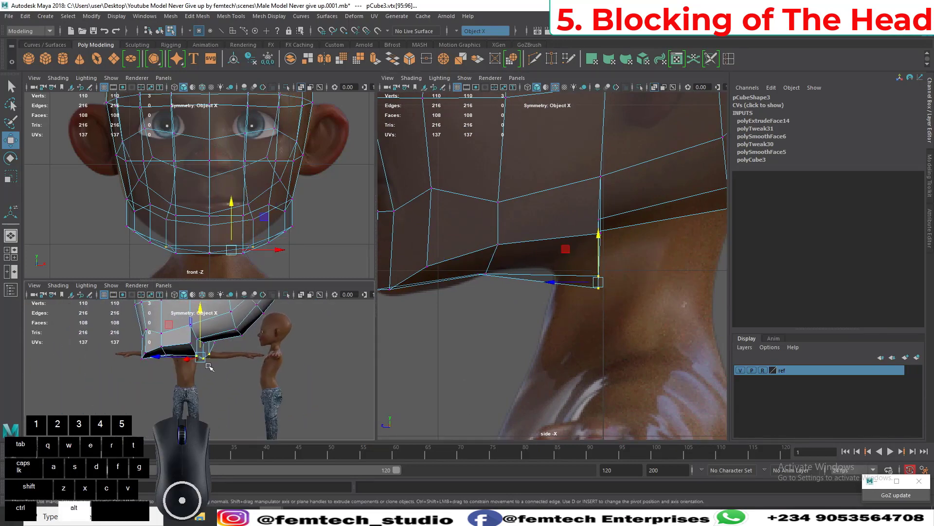
left_click_drag(203, 282, 202, 136)
left_click_drag(142, 282, 139, 345, "alt")
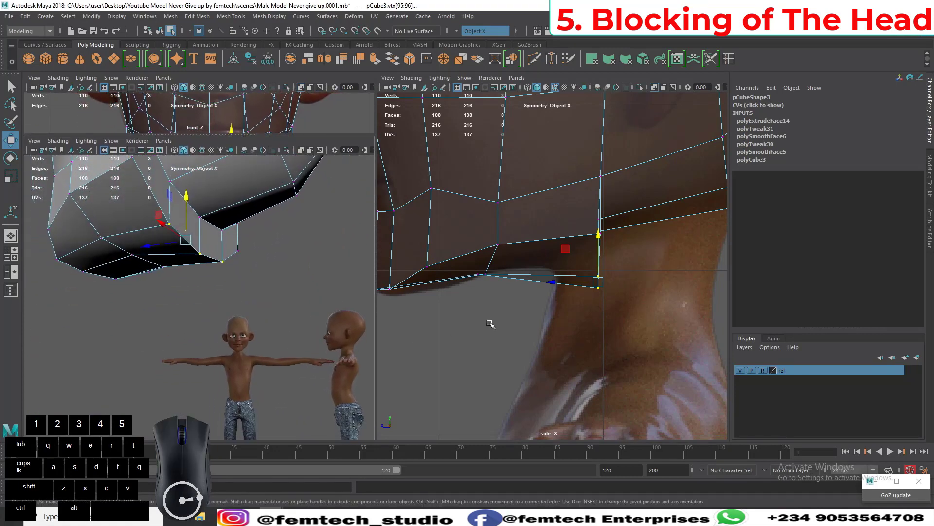
mouse_move(251, 311)
left_mouse_down("alt")
mouse_move(184, 320)
mouse_move(221, 322)
mouse_move(268, 304)
left_mouse_up("alt")
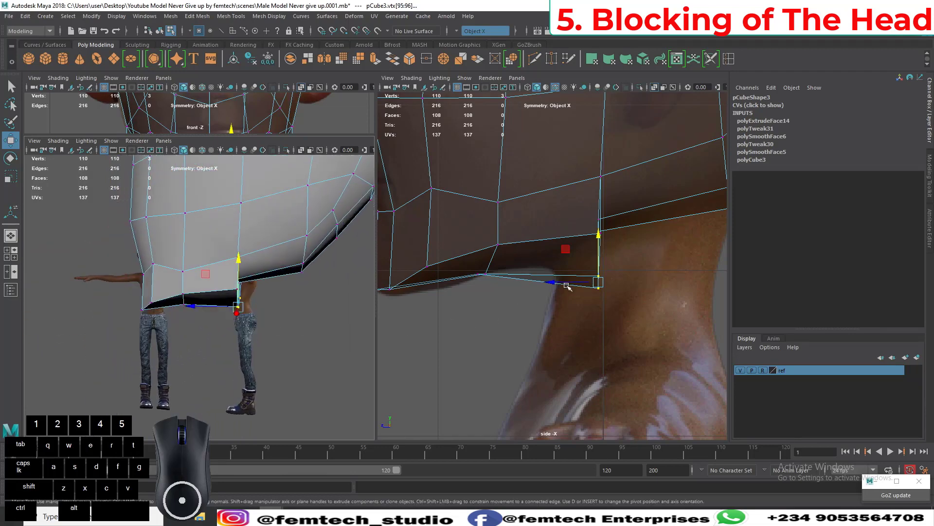
left_click_drag(567, 284, 527, 278)
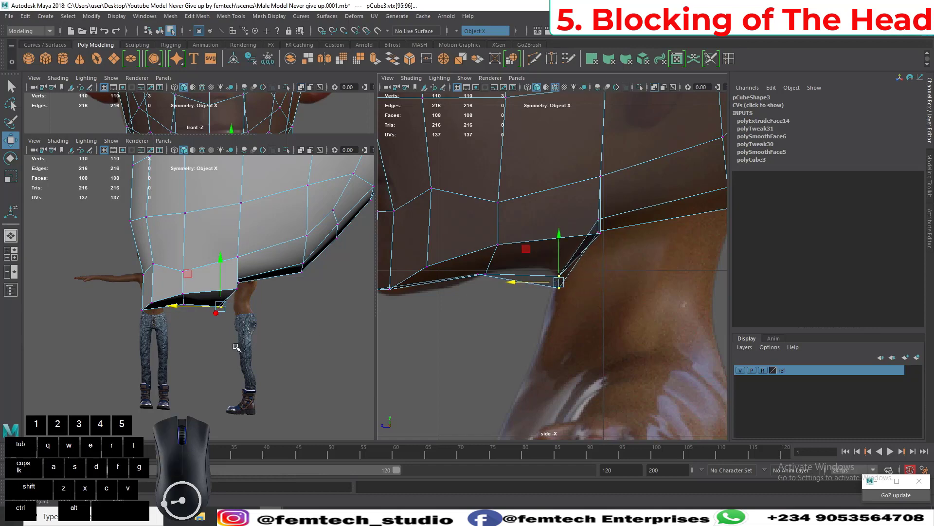
left_click_drag(210, 314, 255, 339, "alt")
mouse_move(558, 267)
left_mouse_down()
mouse_move(558, 255)
mouse_move(546, 271)
left_mouse_up()
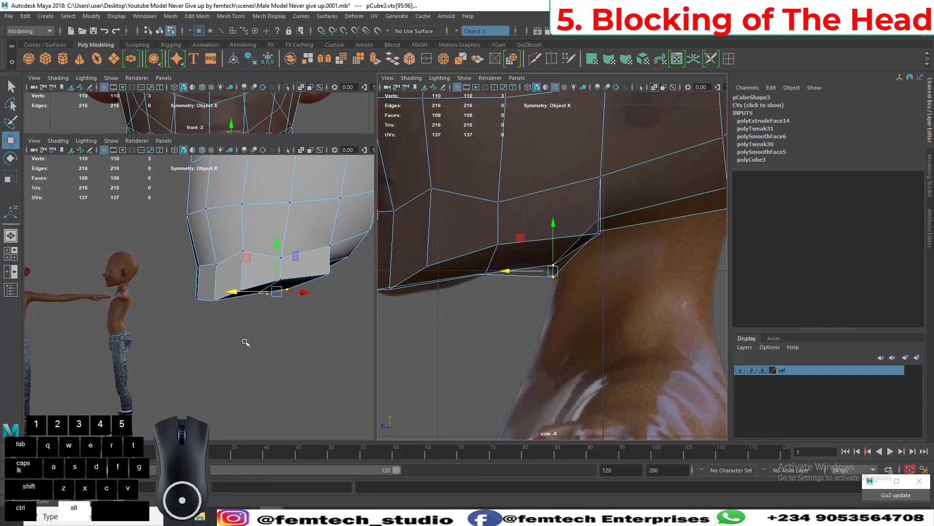
Step: Select the rear side corner vertex of the jaw and pull it forward in the side view to slope the jaw's back edge
left_click_drag(246, 343, 200, 336, "alt")
right_click_drag(200, 337, 243, 262, "alt")
left_click(241, 258)
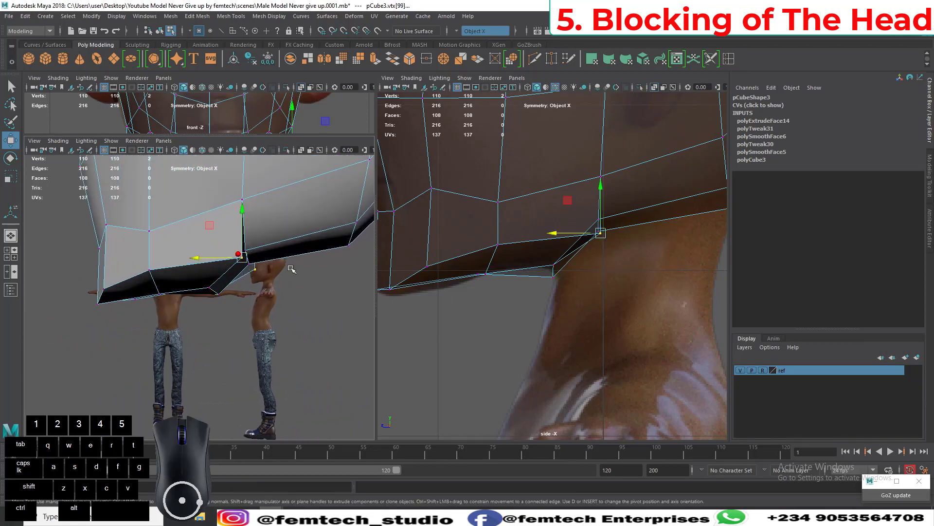
left_click_drag(577, 235, 552, 234)
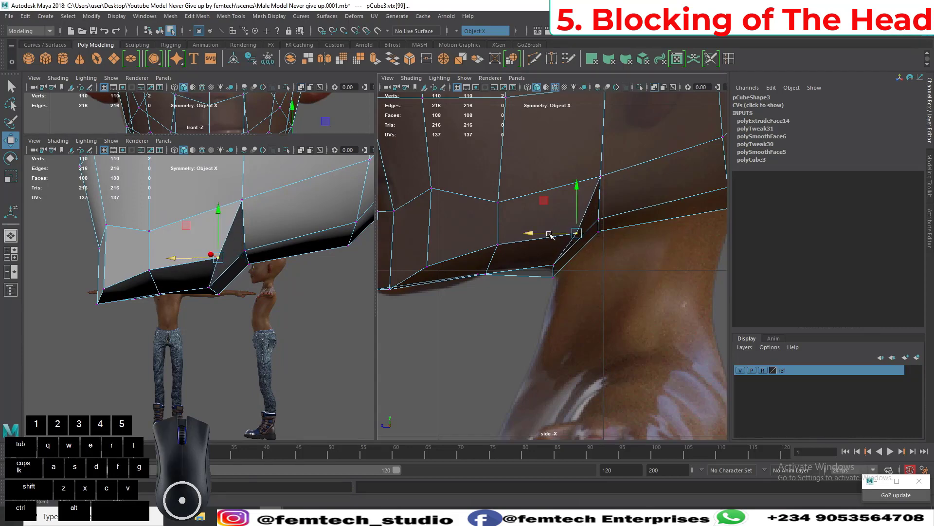
Step: Raise the rear bottom jaw vertices and the middle underside row slightly to follow the reference underside of the chin
right_click_drag(545, 272, 565, 294, "alt")
left_click_drag(568, 294, 549, 241)
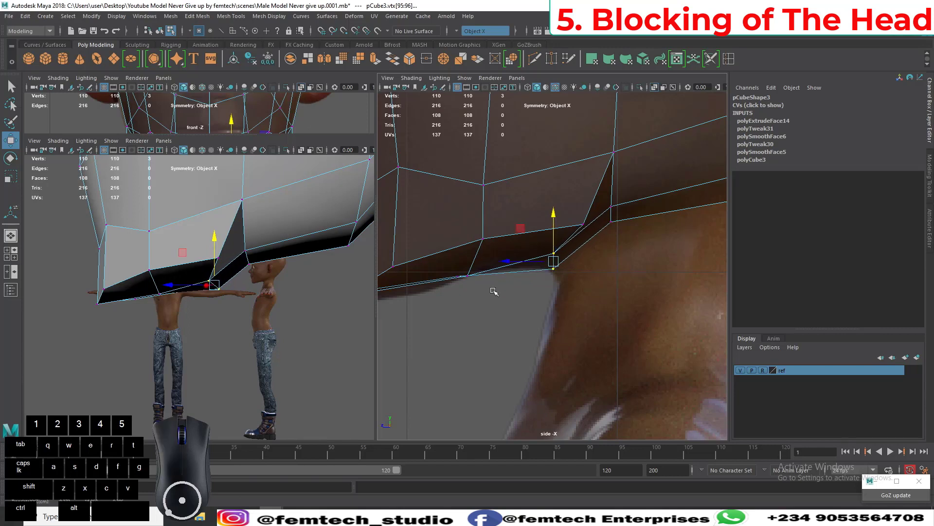
middle_click_drag(494, 292, 534, 317, "alt")
left_click_drag(540, 301, 512, 261)
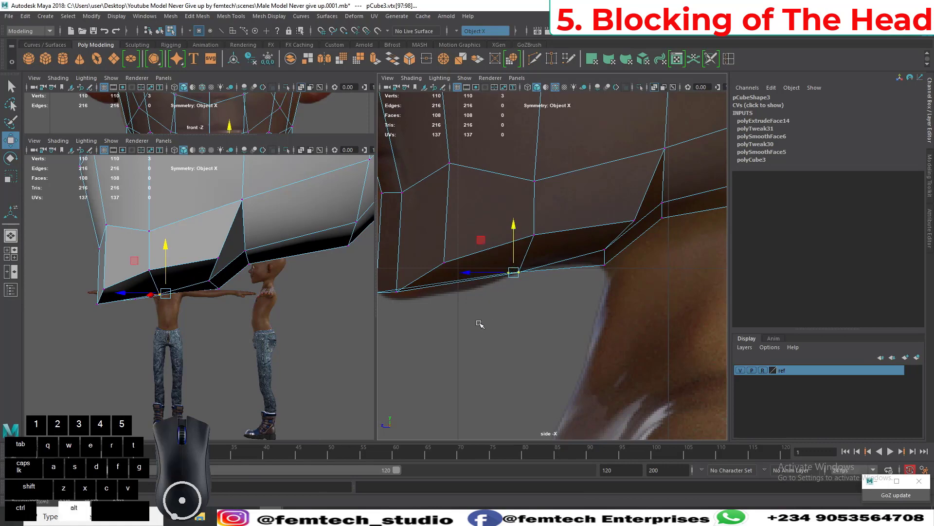
Step: Preview the head mesh smoothed and examine the new jaw shape in the side, perspective and front views
middle_click_drag(475, 324, 552, 323, "alt")
scroll(547, 329, "up", 1)
scroll(564, 377, "down", 5)
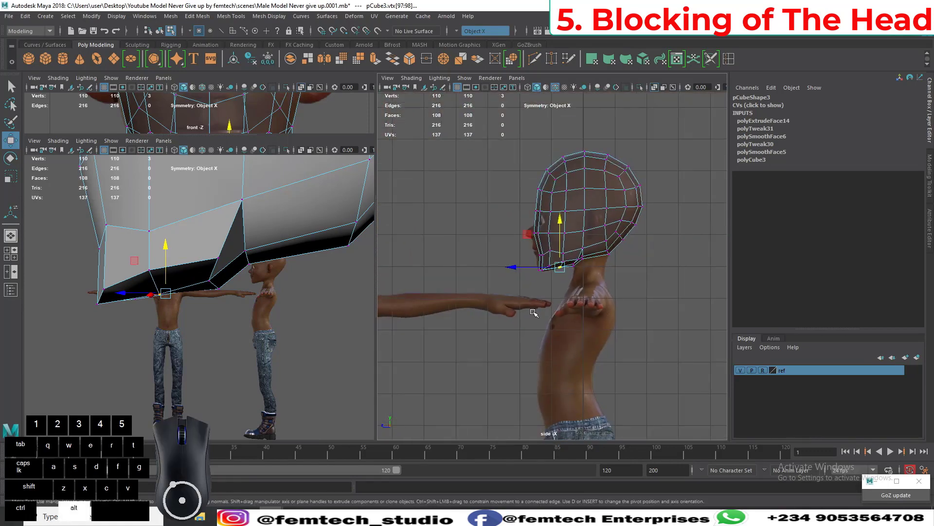
left_click_drag(234, 311, 139, 321, "alt")
scroll(268, 349, "down", 3)
key("3")
left_click_drag(196, 351, 217, 337, "alt")
left_click_drag(217, 134, 243, 291)
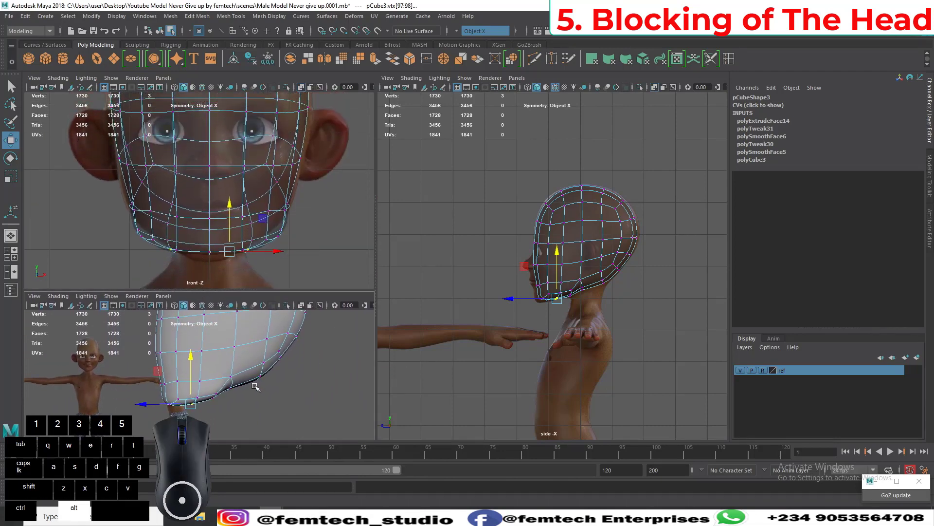
left_click_drag(321, 370, 199, 389, "alt")
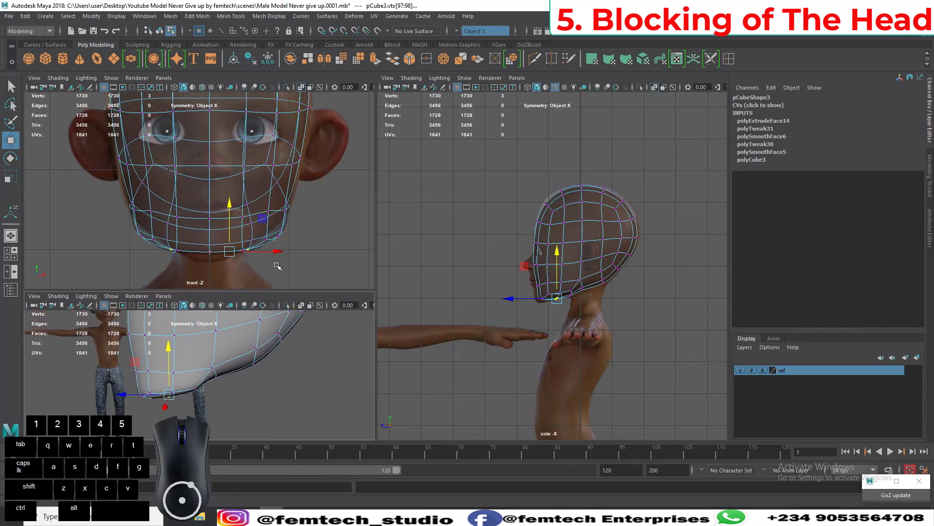
Step: Return the head to unsmoothed display and examine the jaw against the front reference and the overall form in an enlarged perspective view
key("1")
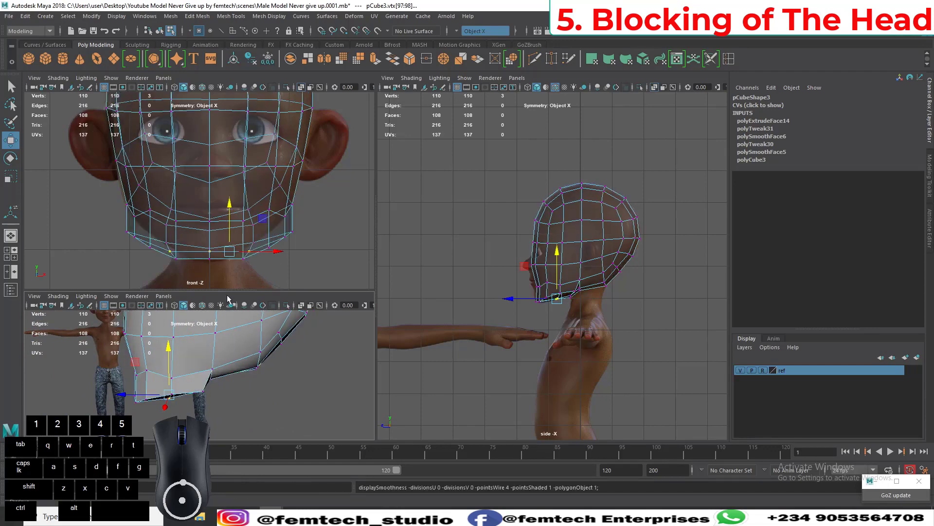
scroll(300, 250, "up", 2)
middle_click_drag(300, 250, 315, 235, "alt")
right_click_drag(540, 311, 572, 305, "alt")
left_click_drag(198, 290, 198, 357)
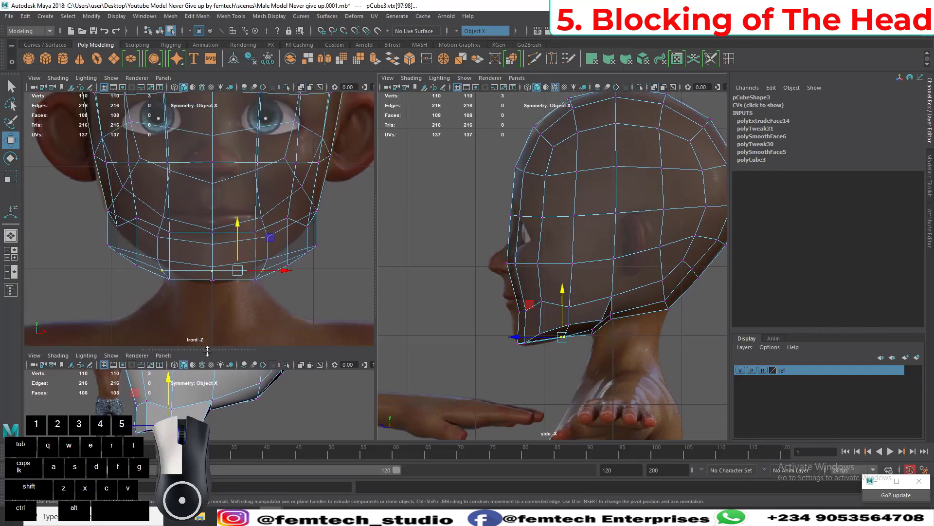
left_click(141, 273, "alt")
scroll(292, 275, "up", 3)
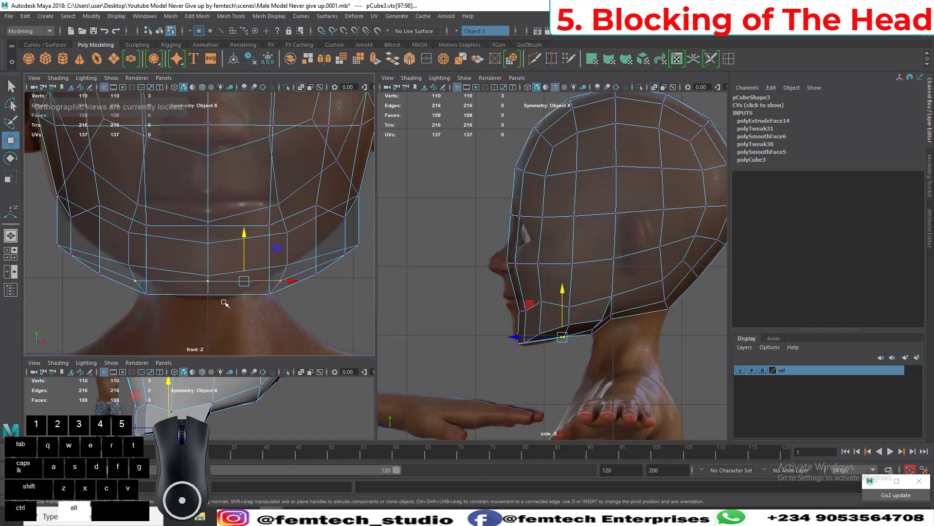
scroll(280, 299, "down", 3)
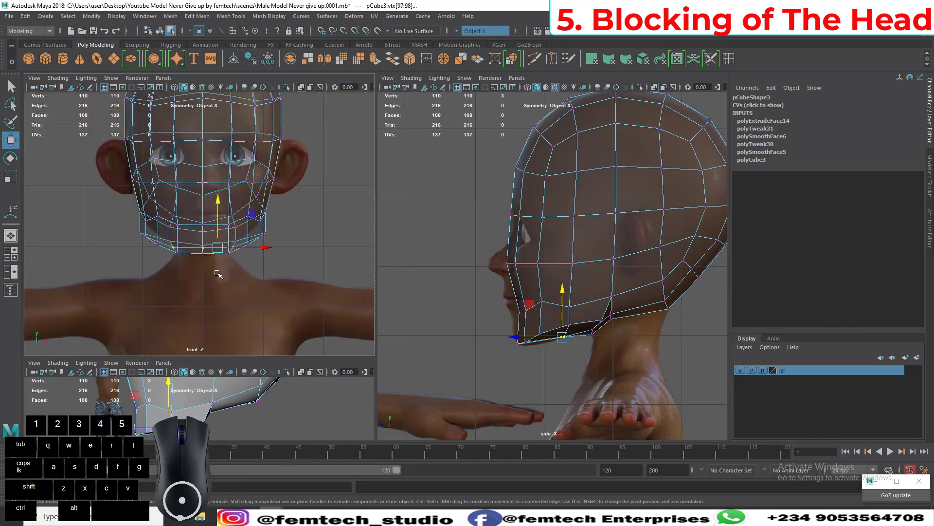
middle_click_drag(218, 274, 237, 337, "alt")
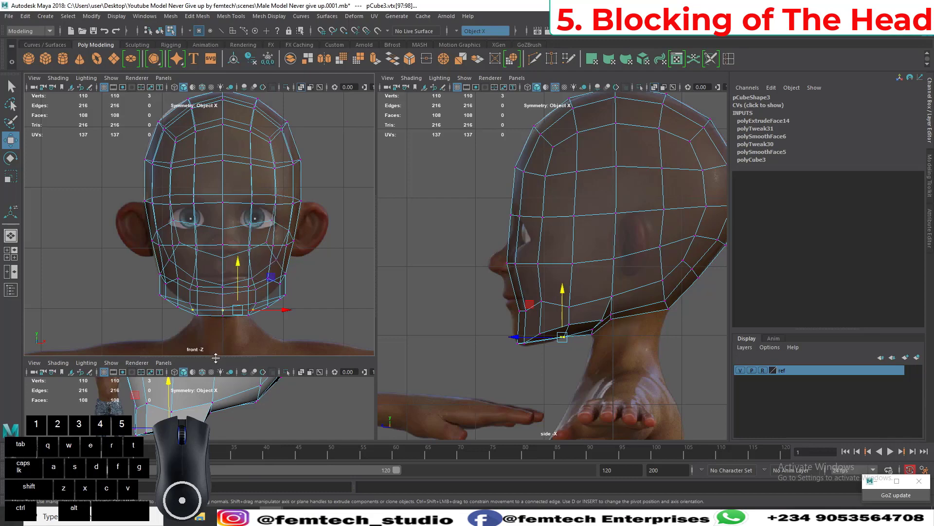
left_click_drag(215, 357, 222, 166)
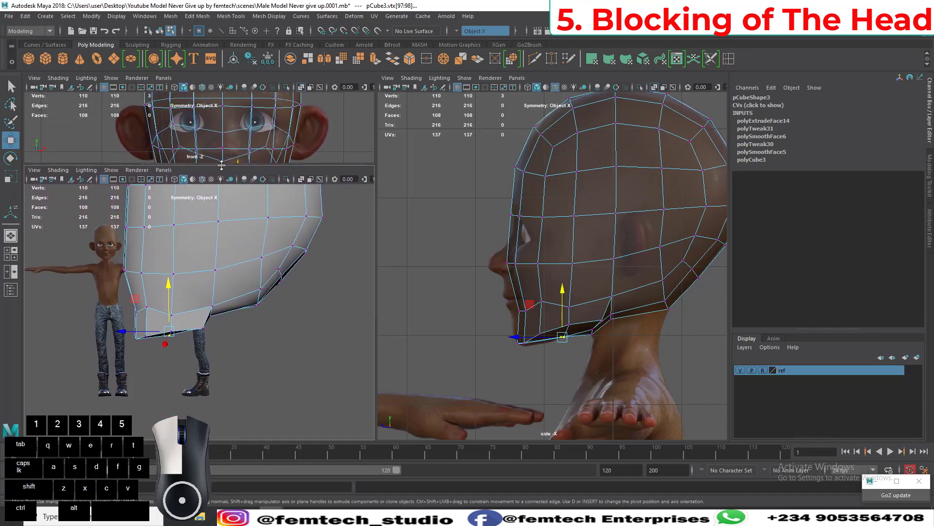
left_click_drag(224, 205, 232, 307, "alt")
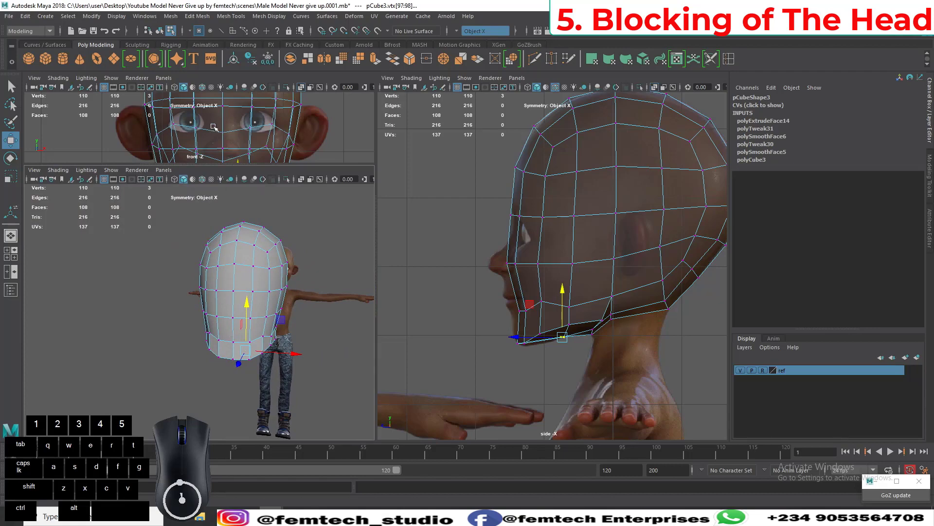
mouse_move(234, 281)
left_mouse_down("alt")
mouse_move(204, 281)
mouse_move(221, 276)
left_mouse_up("alt")
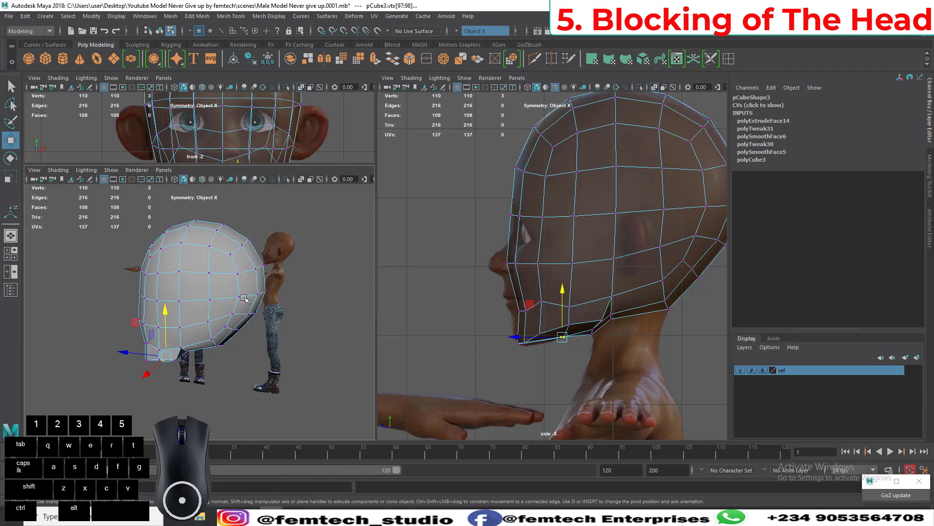
left_click_drag(191, 314, 239, 291, "alt")
scroll(239, 291, "up", 2)
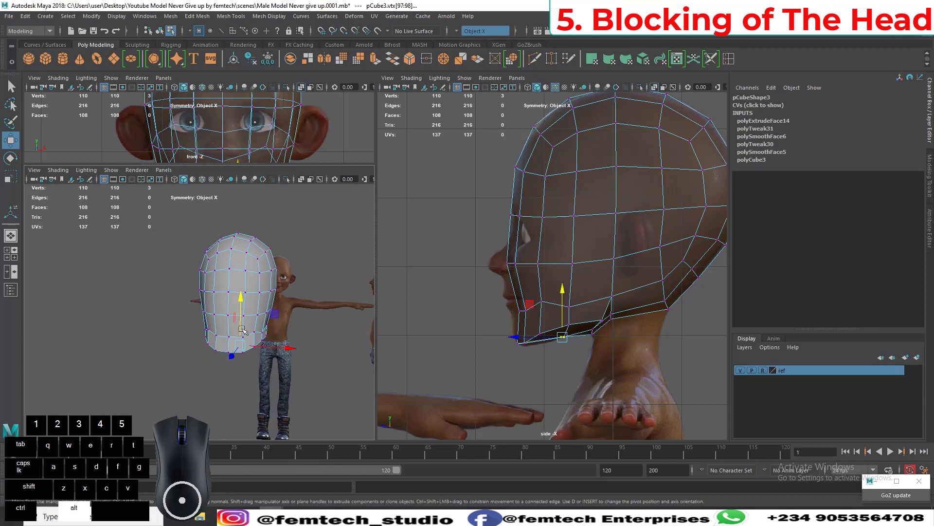
Step: Show the Outliner, duplicate the F_ref image plane, and move the copy forward to Translate Z -0.128 so it cuts through the head
left_click(10, 291)
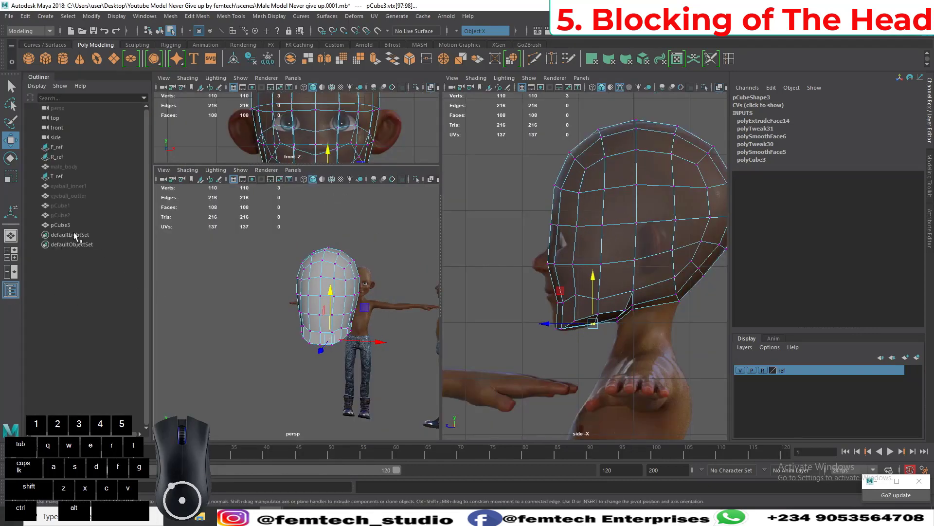
left_click_drag(246, 287, 236, 322, "alt")
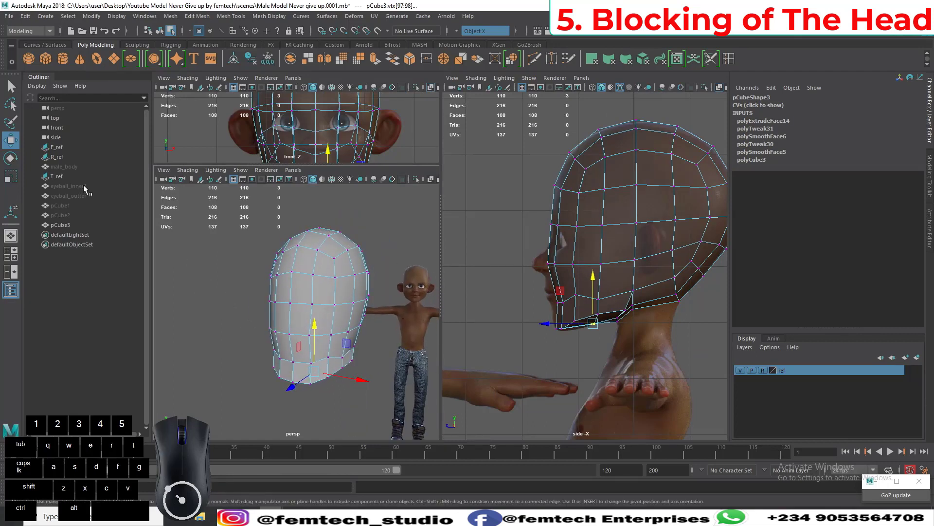
left_click_drag(252, 300, 190, 302, "alt")
left_click(54, 148)
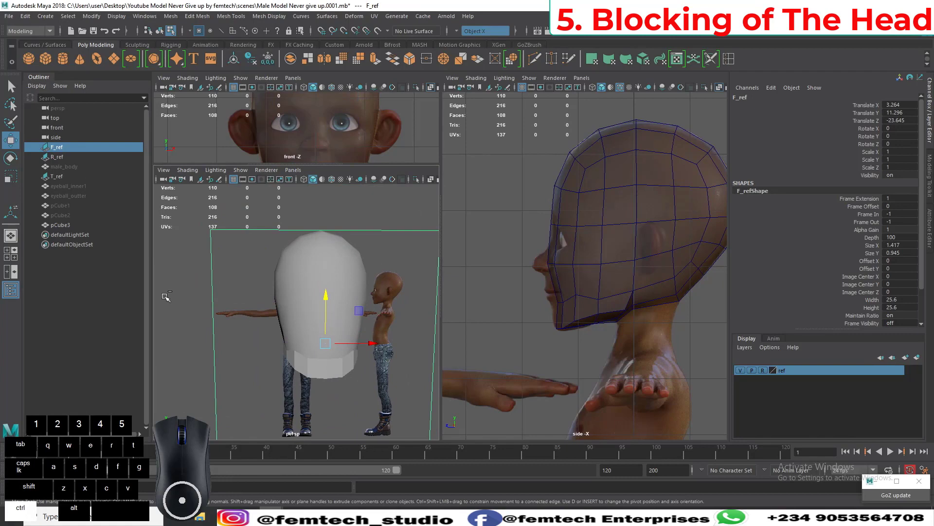
key("ctrl+d")
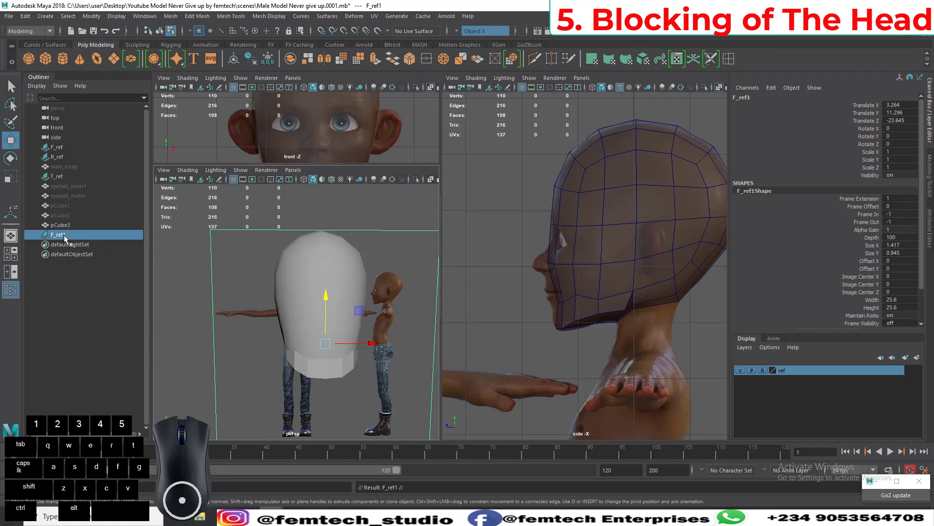
scroll(249, 329, "down", 5)
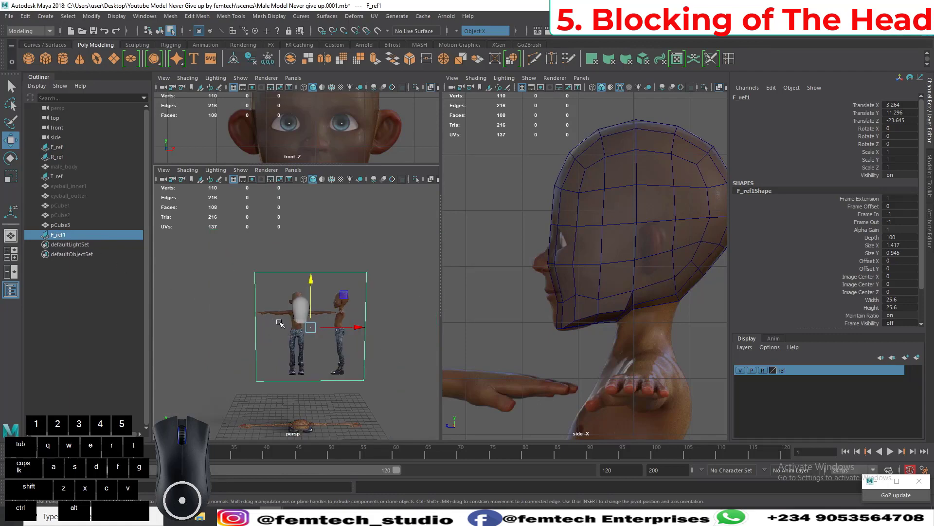
left_click_drag(388, 354, 364, 354, "alt")
middle_click_drag(366, 322, 266, 380)
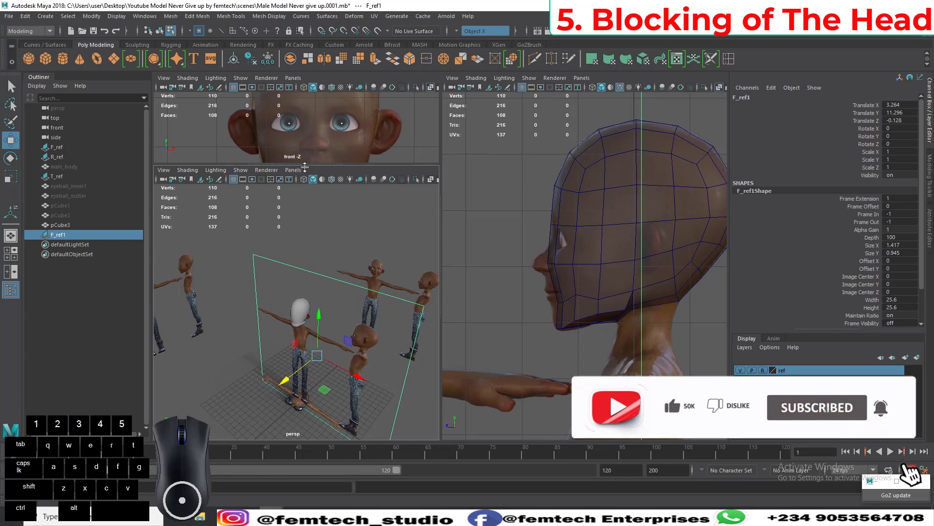
Step: Enlarge the front view and put the head mesh into vertex mode over the duplicated front reference
left_click_drag(304, 166, 309, 327)
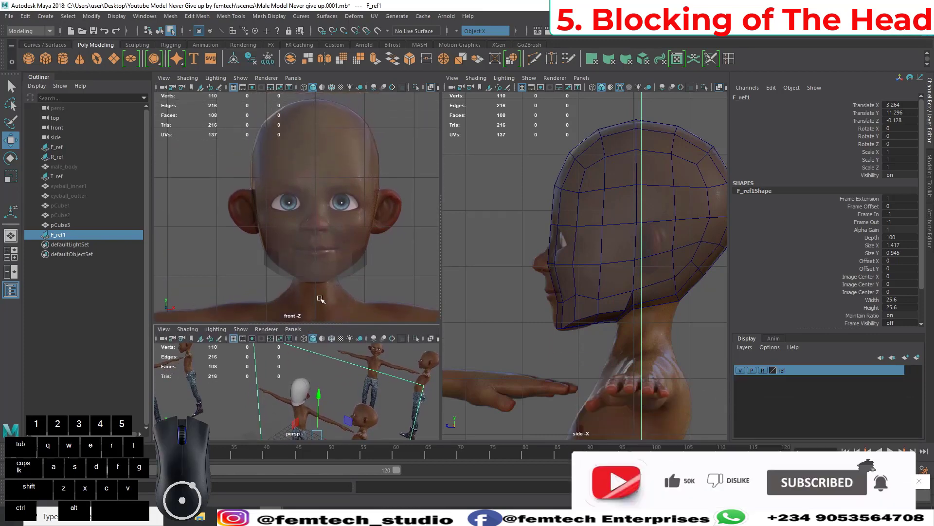
right_click(316, 170)
scroll(319, 181, "up", 2)
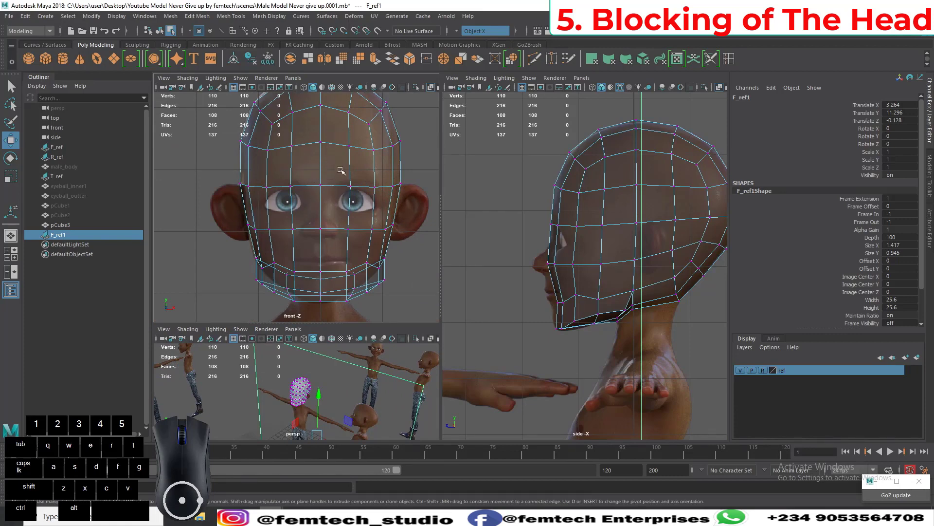
left_click_drag(321, 374, 277, 393, "alt")
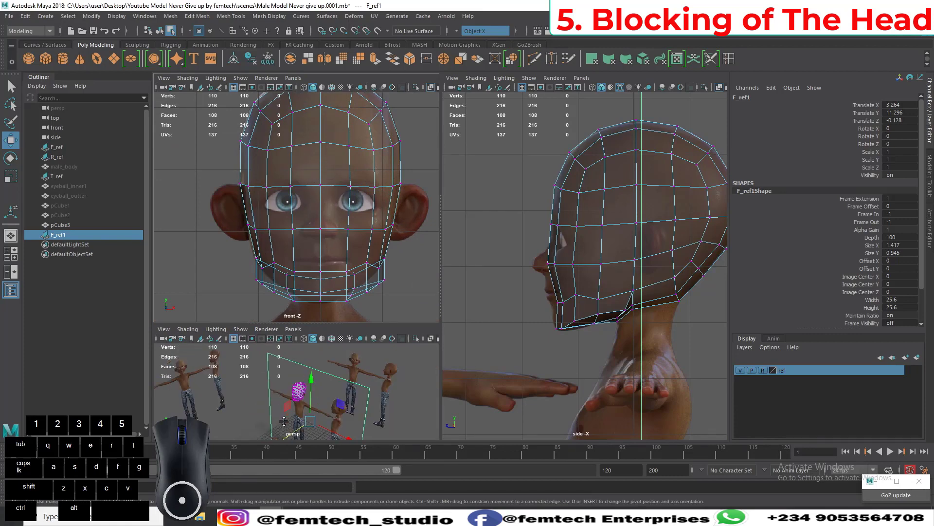
Step: Move the F_ref1 image plane to Translate Z -0.292 and create a display layer named ref2
mouse_move(287, 437)
left_mouse_down()
mouse_move(357, 399)
mouse_move(281, 428)
left_mouse_up()
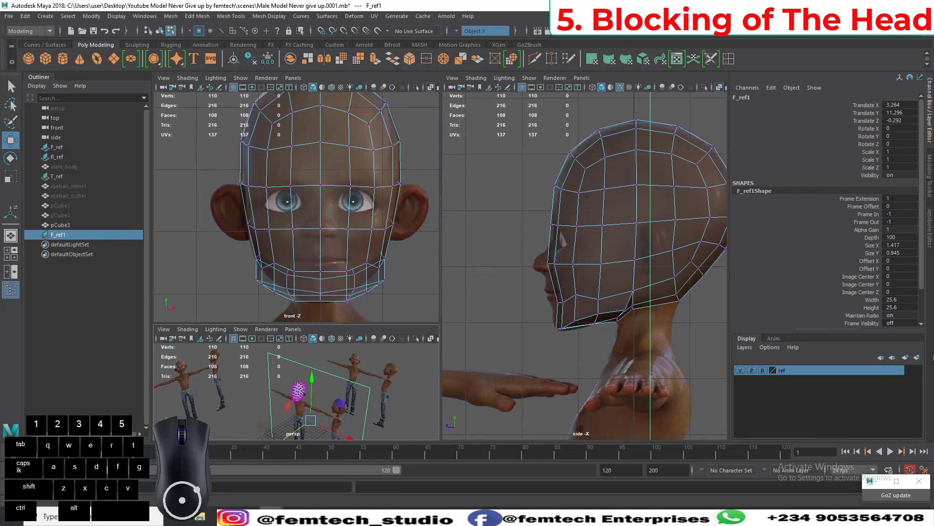
left_click(906, 357)
left_click(790, 373)
double_click(791, 372)
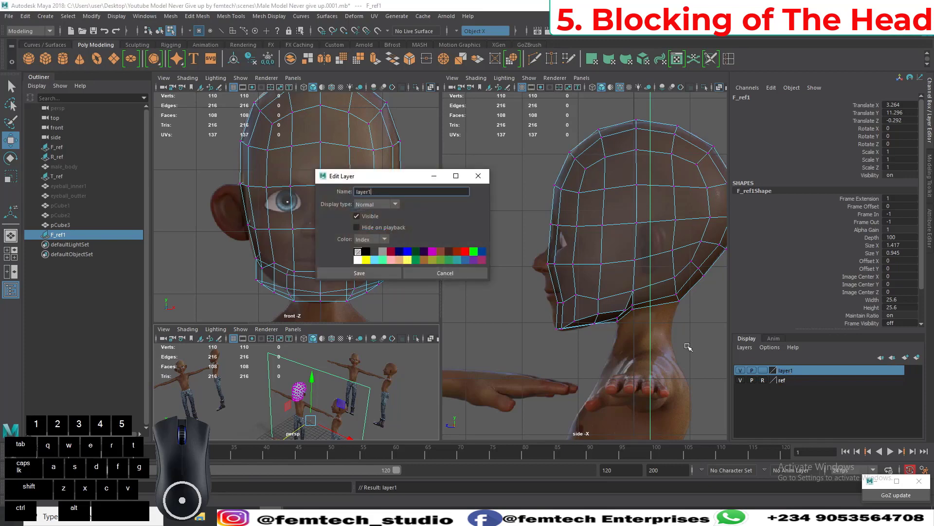
double_click(362, 191)
type("ref2")
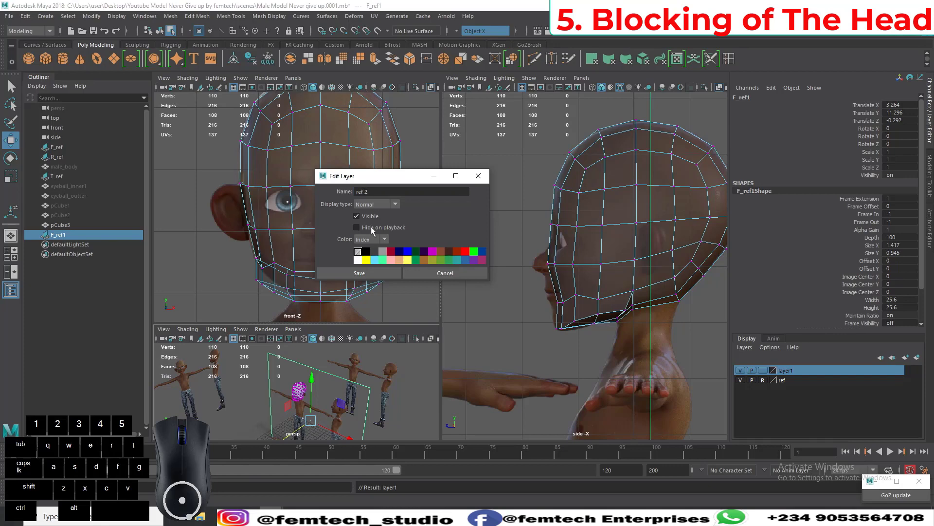
left_click(396, 273)
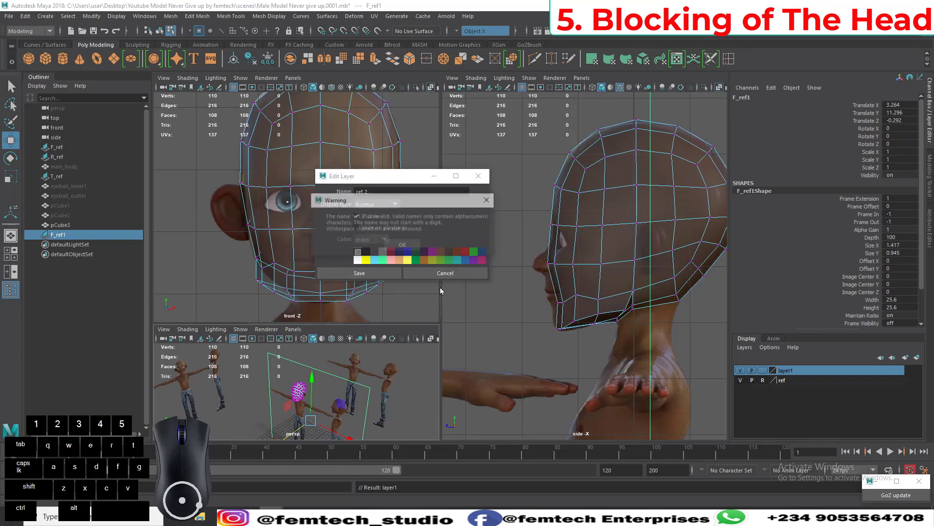
left_click(392, 245)
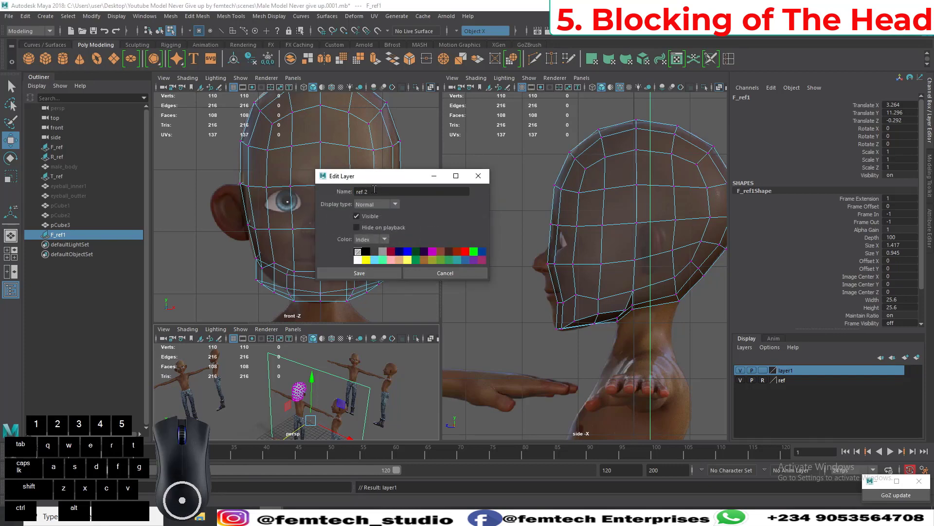
left_click(374, 190)
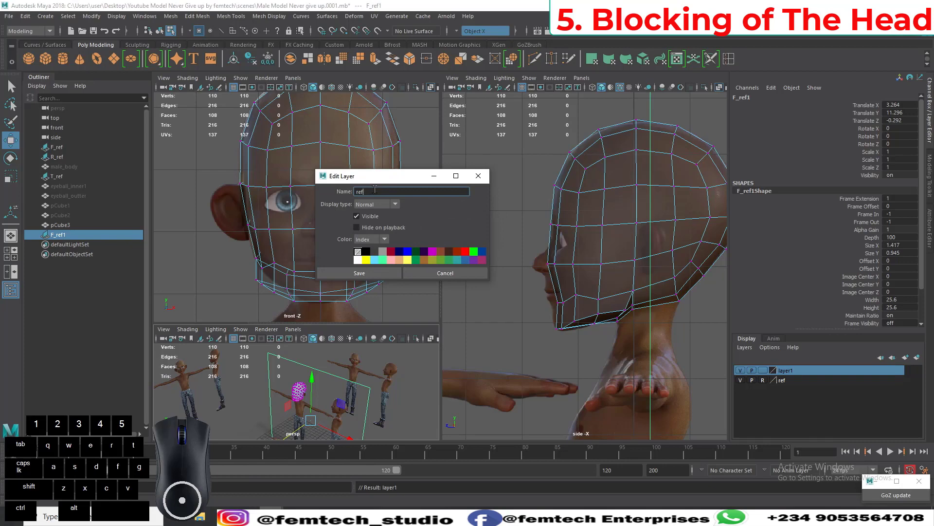
type("2")
left_click(369, 274)
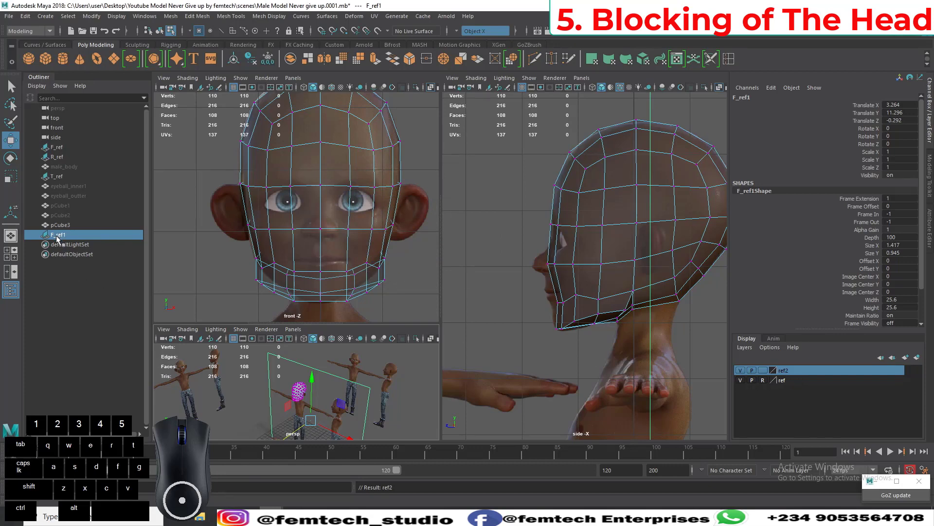
Step: Add the F_ref1 image plane to the ref2 layer and set that layer's display type to reference
right_click(800, 373)
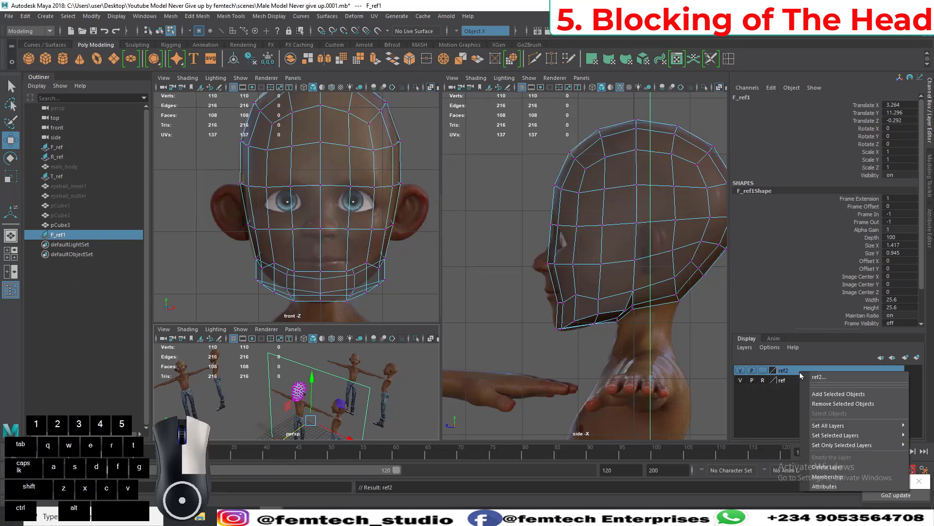
left_click(811, 392)
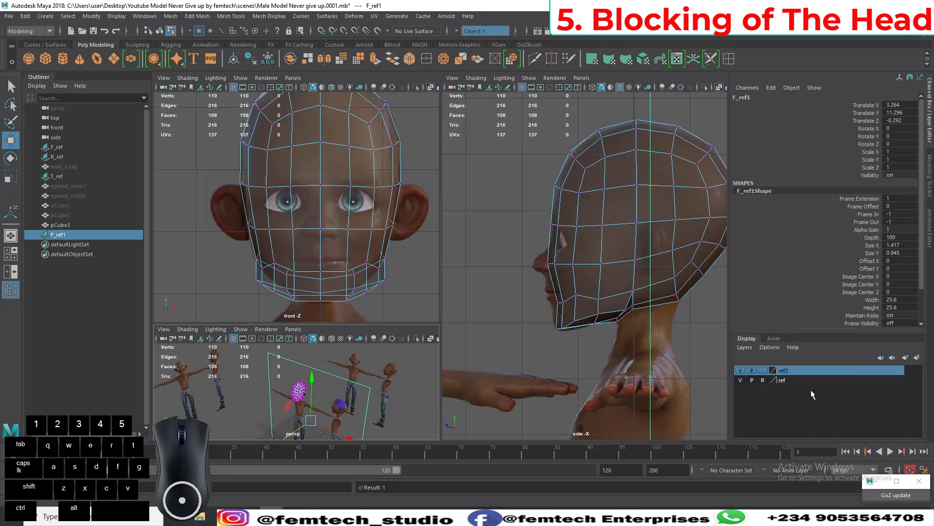
left_click(763, 370)
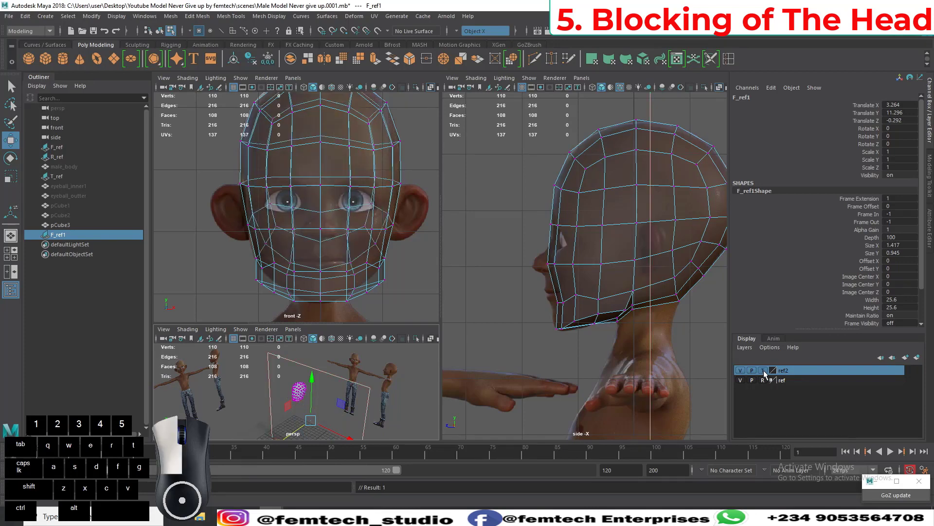
left_click(763, 371)
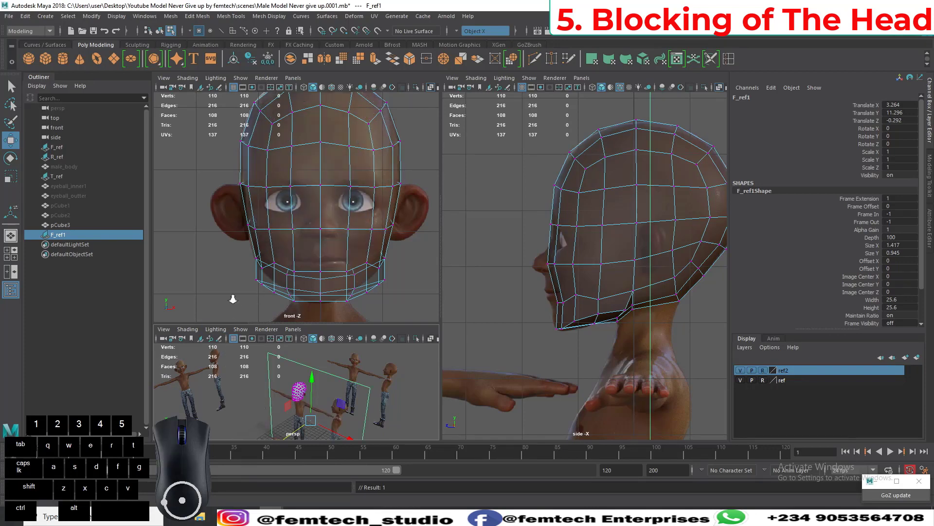
Step: Hide the Outliner and show the front and side views side by side, both framed on the head
scroll(233, 299, "up", 2)
mouse_move(233, 299)
middle_mouse_down("alt")
mouse_move(229, 275)
mouse_move(242, 302)
middle_mouse_up("alt")
left_click(10, 290)
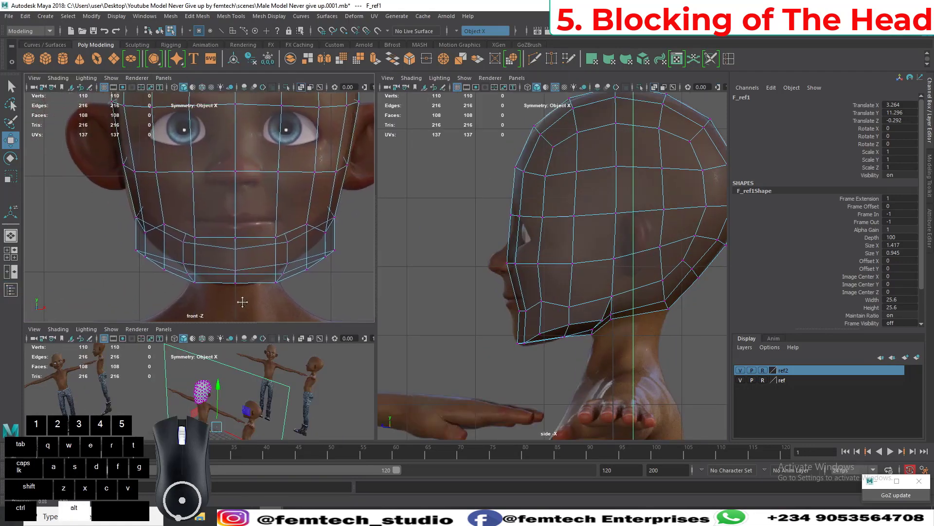
scroll(243, 302, "up", 2)
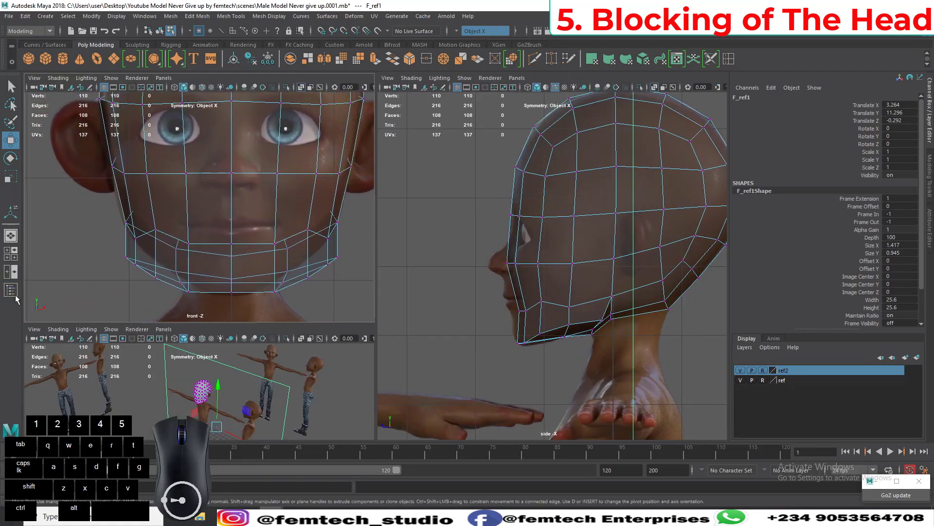
left_click(11, 271)
scroll(225, 335, "down", 5)
scroll(225, 335, "down", 3)
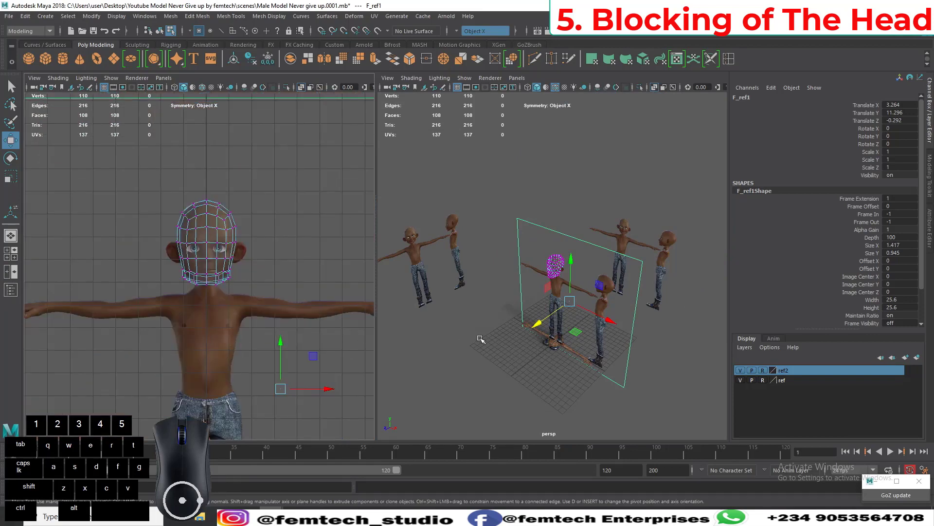
key("space")
left_click_drag(480, 334, 509, 334)
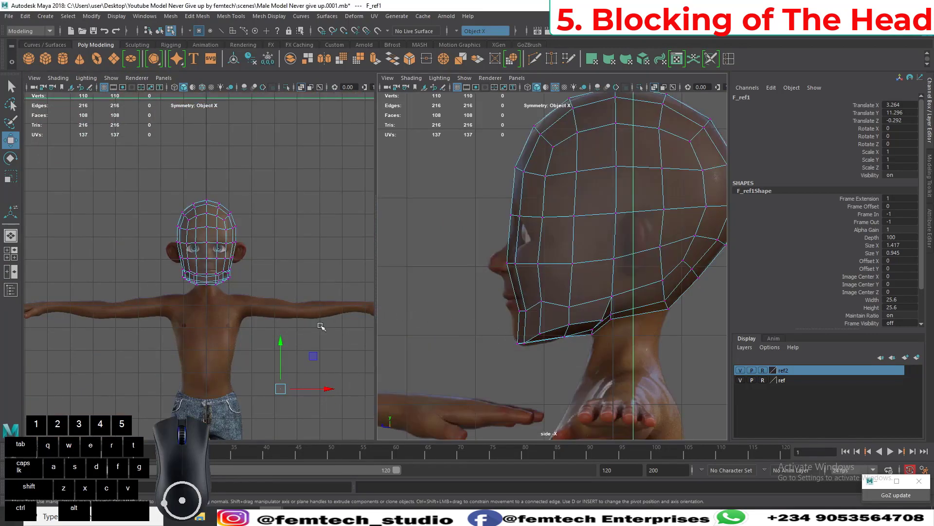
scroll(225, 338, "up", 5)
middle_click_drag(225, 342, 177, 308, "alt")
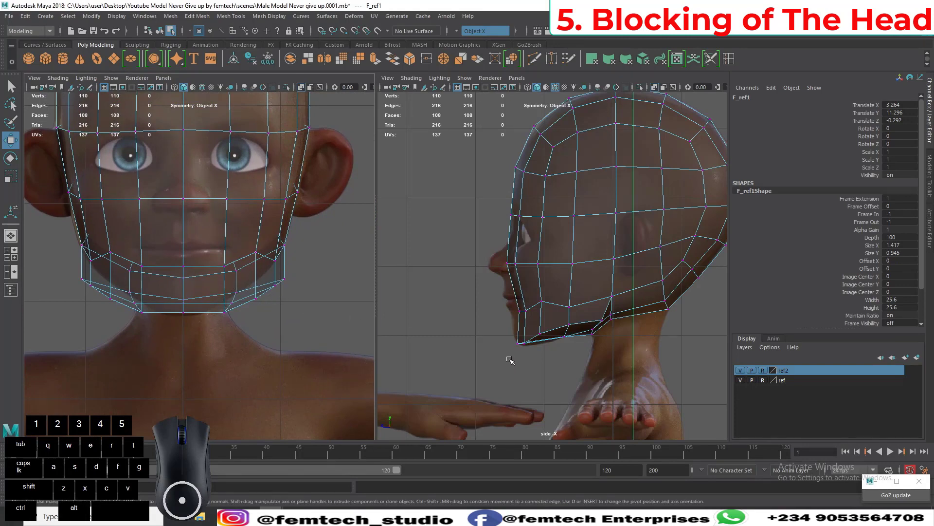
Step: Raise the head mesh's three front vertices to the mouth line and shift them forward to the profile in the side reference
right_click_drag(469, 345, 519, 335, "alt")
middle_click_drag(519, 336, 519, 343, "alt")
right_click_drag(549, 310, 527, 246)
left_click(527, 295)
mouse_move(527, 295)
left_mouse_down()
mouse_move(570, 333)
mouse_move(549, 305)
mouse_move(549, 286)
mouse_move(536, 298)
left_mouse_up()
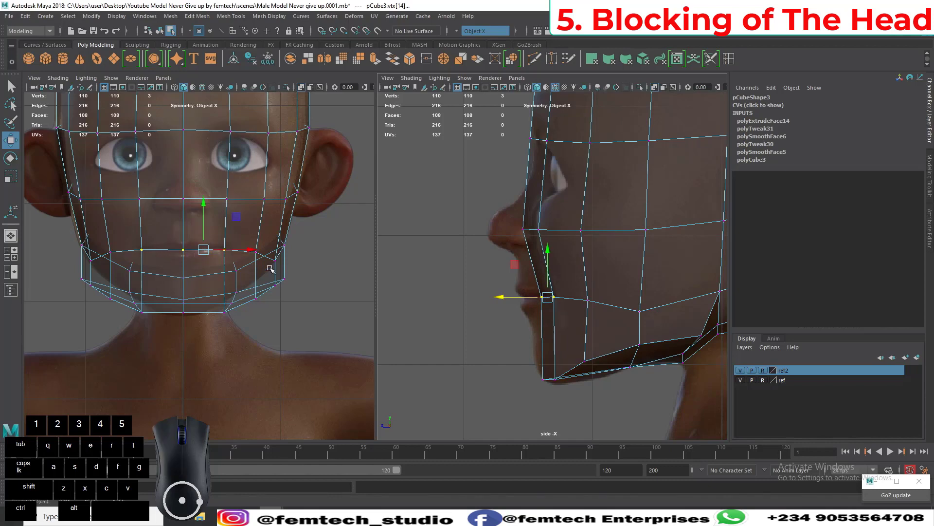
left_click_drag(535, 299, 525, 298)
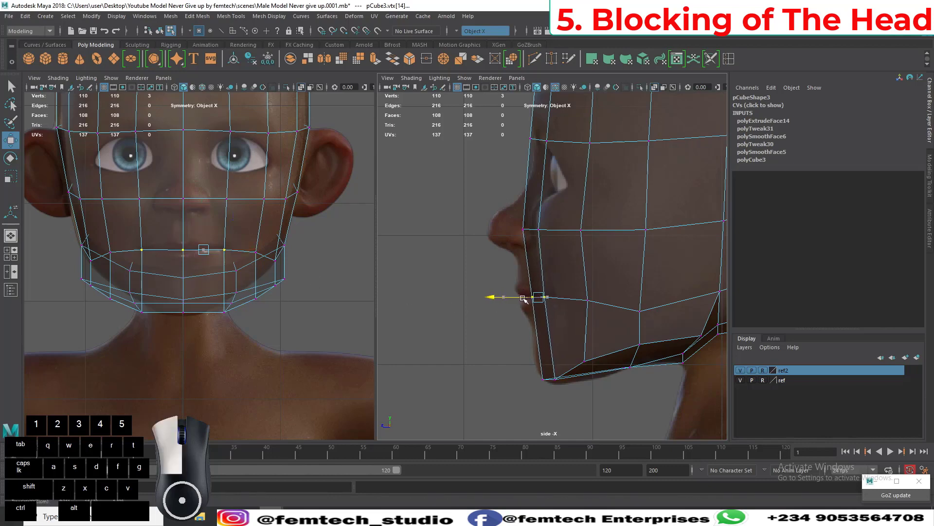
Step: Raise the cheek vertices behind the mouth so their edge row runs level with the mouth line
middle_click_drag(527, 302, 490, 261, "alt")
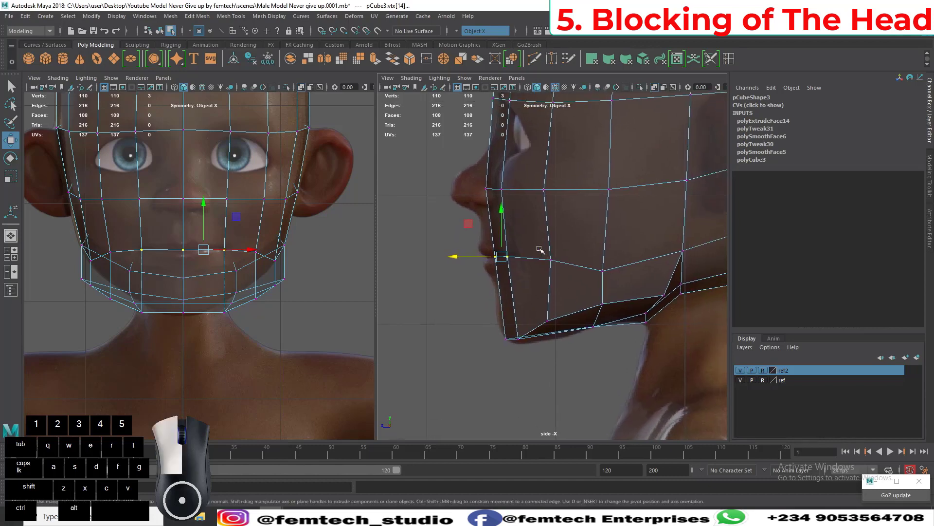
left_click_drag(540, 249, 579, 242)
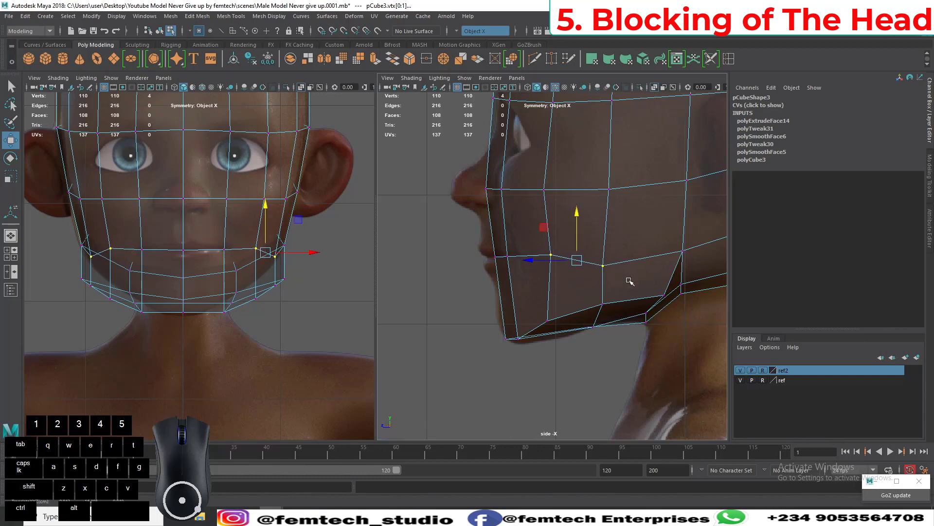
left_click(605, 253)
left_click(603, 265)
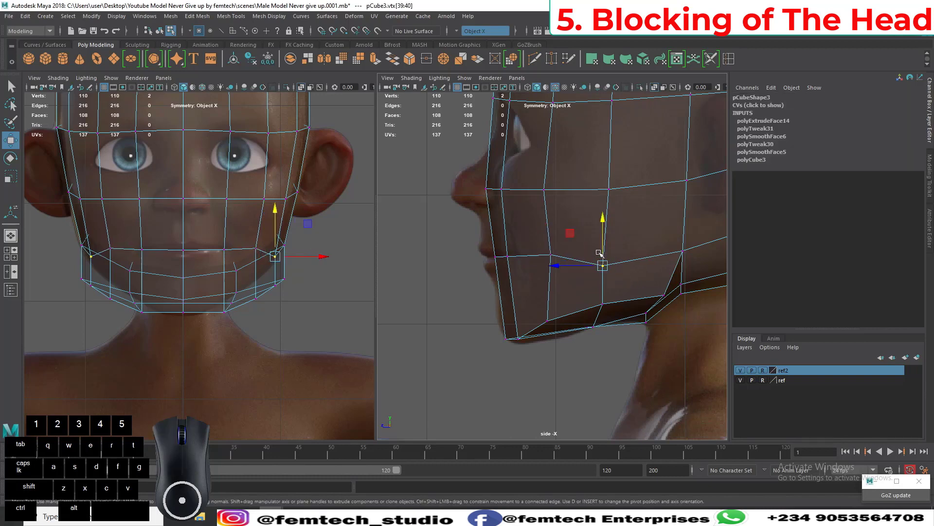
left_click_drag(604, 255, 604, 242)
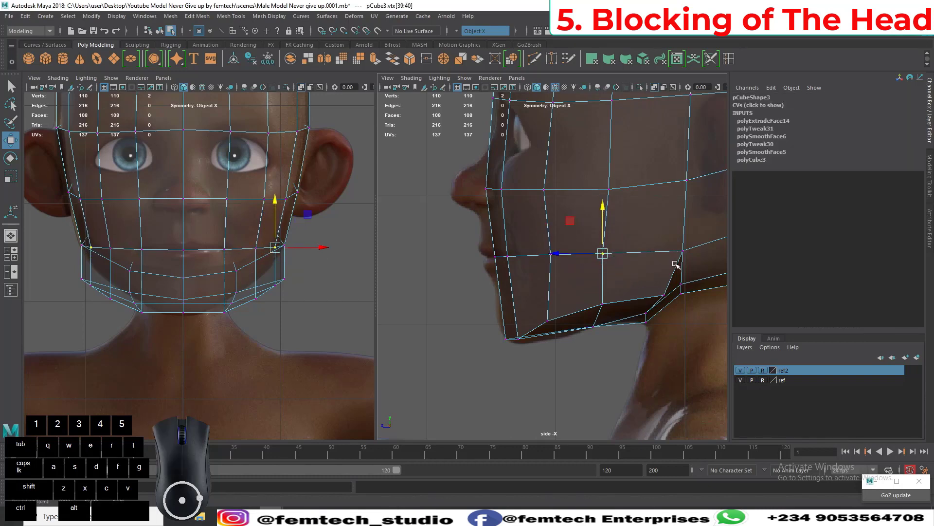
Step: Raise the rear jaw corner vertices slightly and move them outward symmetrically to meet the front reference's jaw outline
middle_click_drag(685, 257, 644, 273, "alt")
left_click(643, 265)
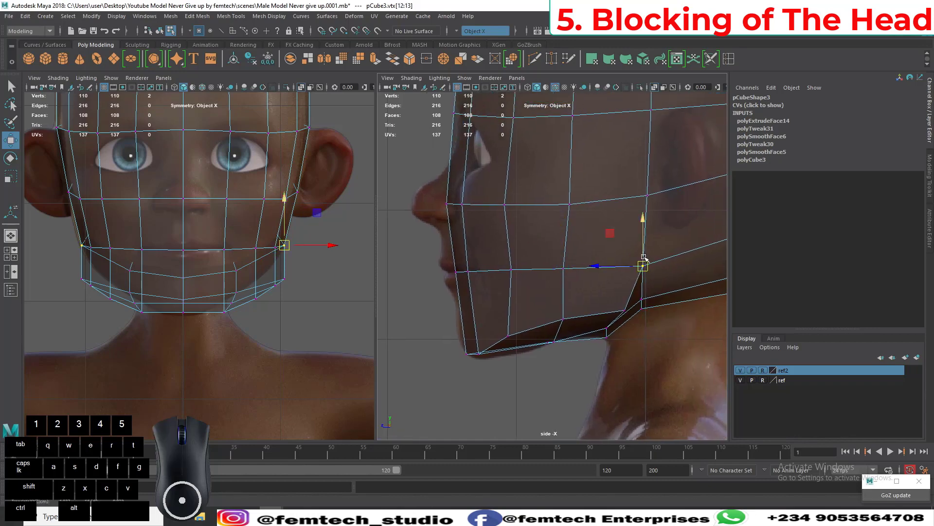
left_click_drag(644, 257, 643, 249)
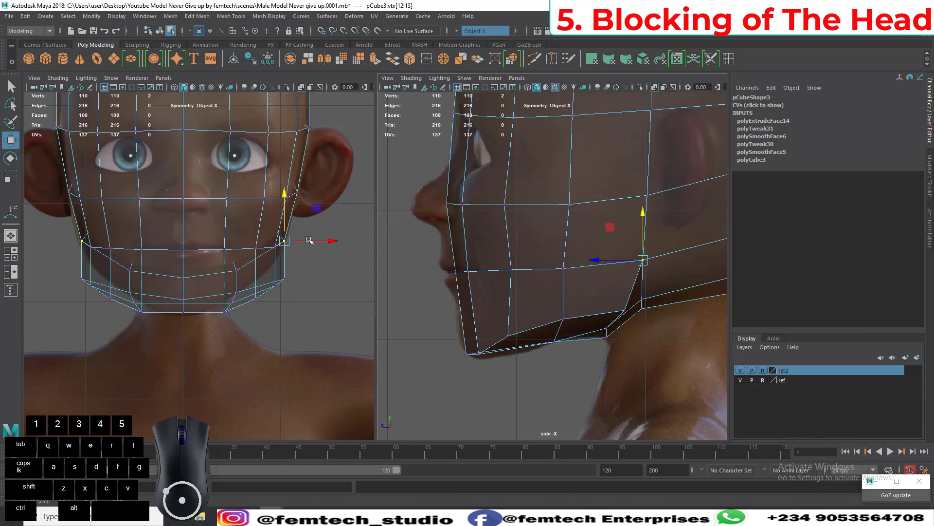
left_click_drag(305, 240, 307, 242)
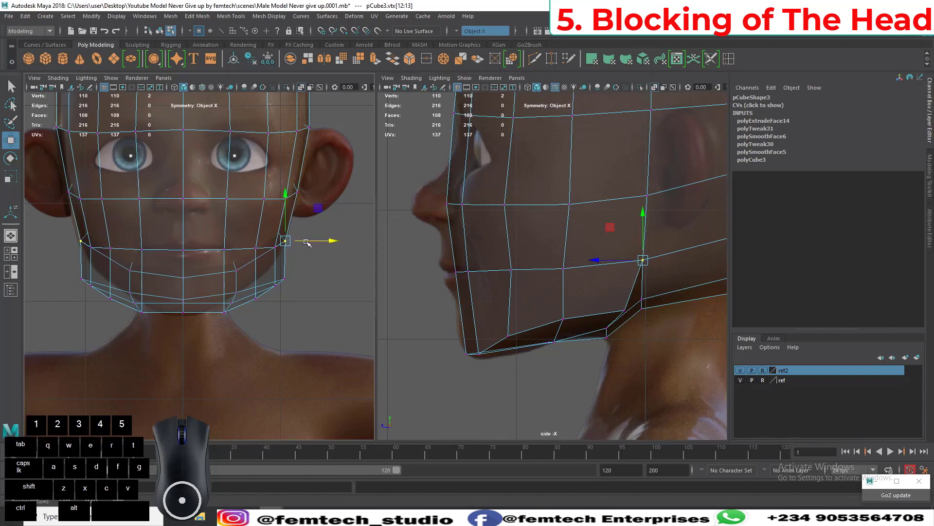
Step: Select the six lower-jaw vertices flanking the centre line of the chin in the front view
scroll(295, 300, "up", 2)
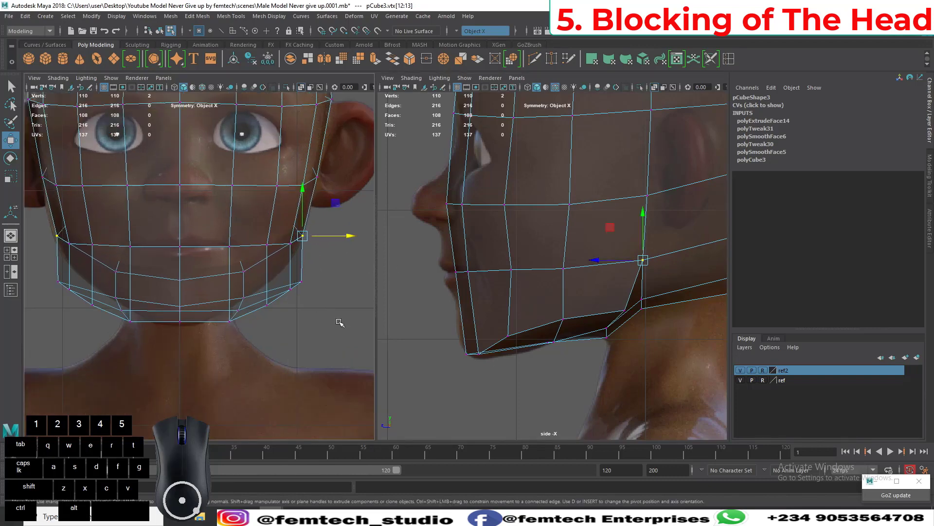
left_click_drag(339, 322, 261, 286)
left_click_drag(244, 341, 223, 286)
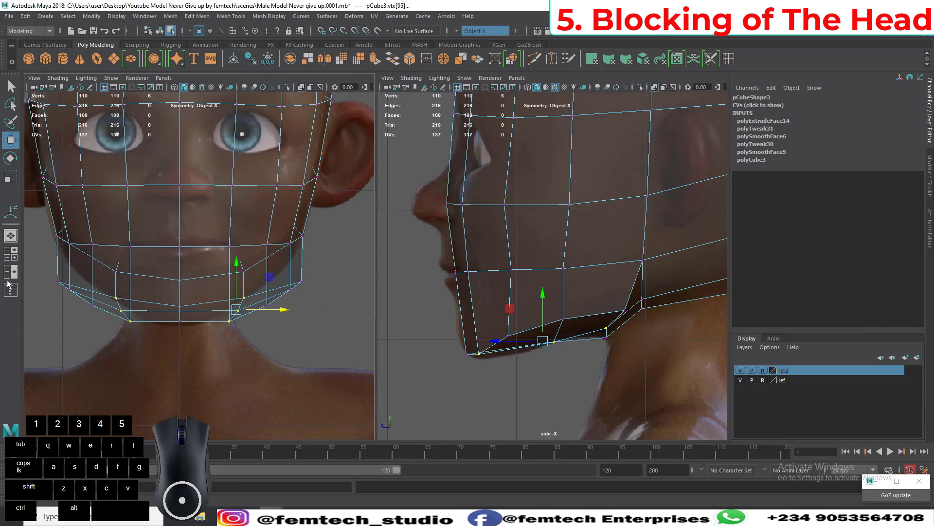
Step: Set a Three Panes Split Left layout with front, side and perspective views, and frame the jaw's underside in perspective
left_click(10, 253)
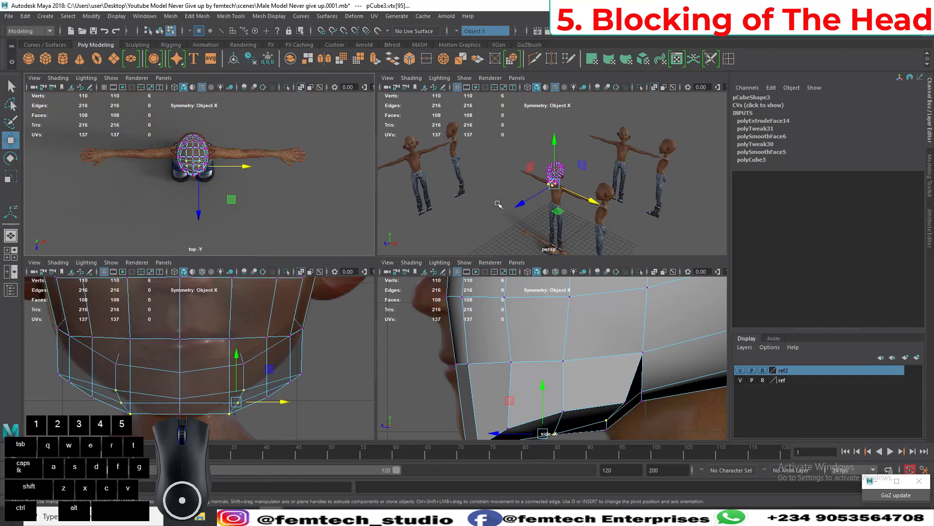
key("space")
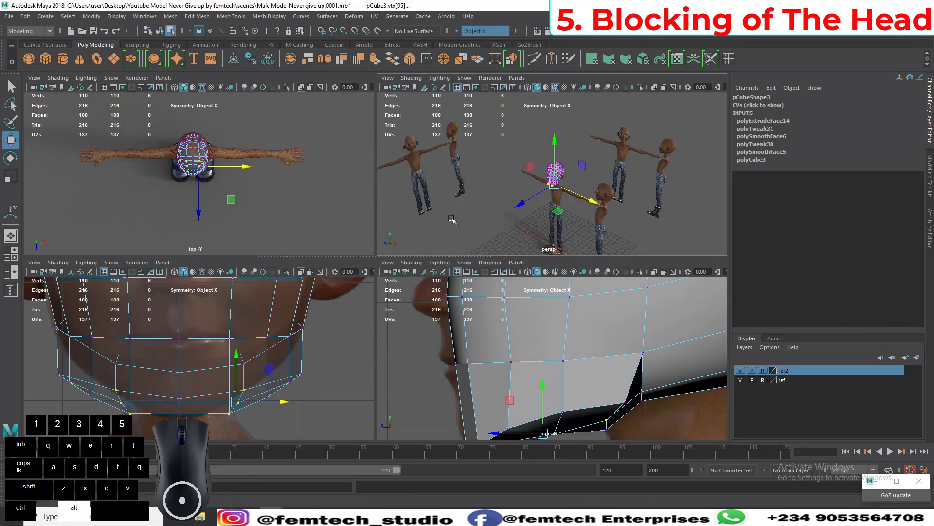
right_click(7, 254)
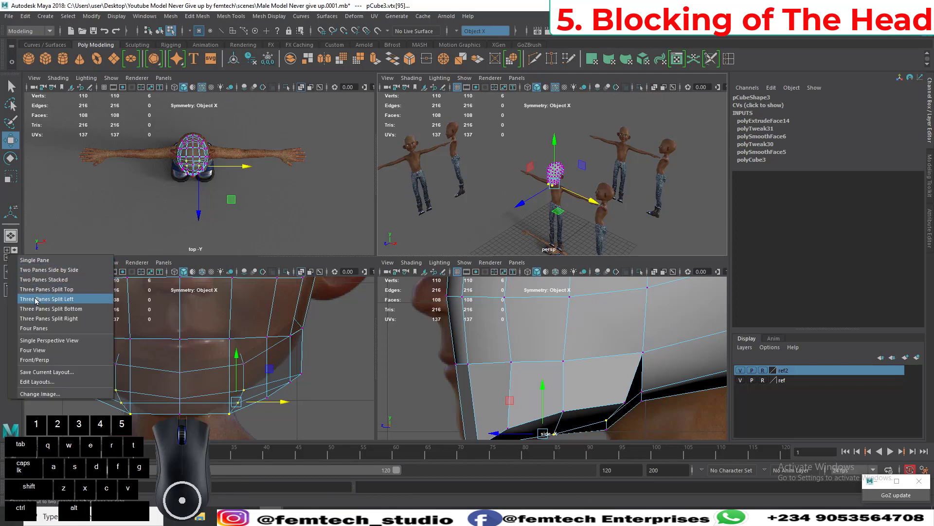
left_click(56, 300)
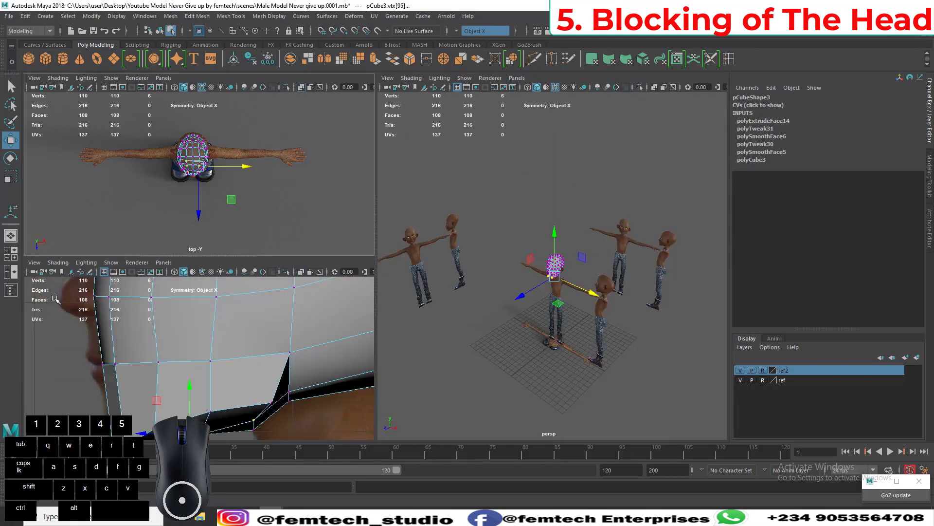
key("f")
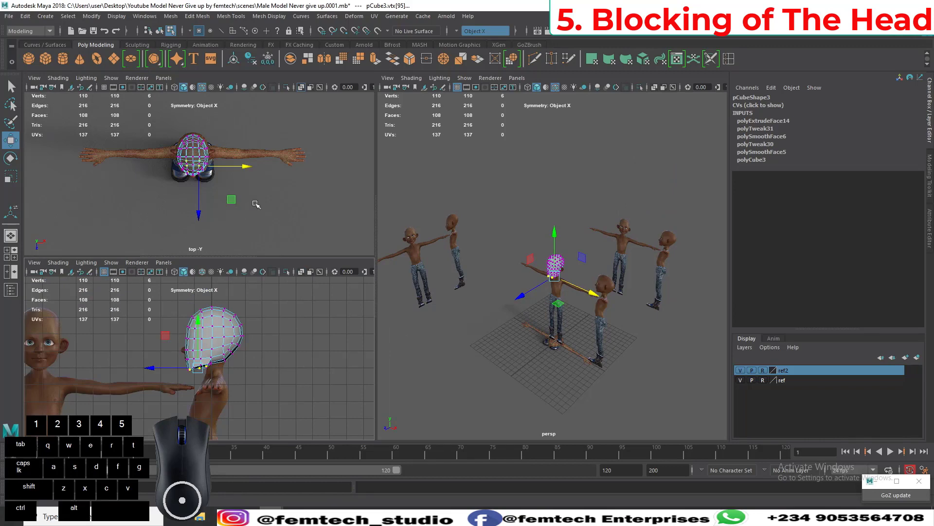
key("space")
left_click_drag(255, 203, 255, 230)
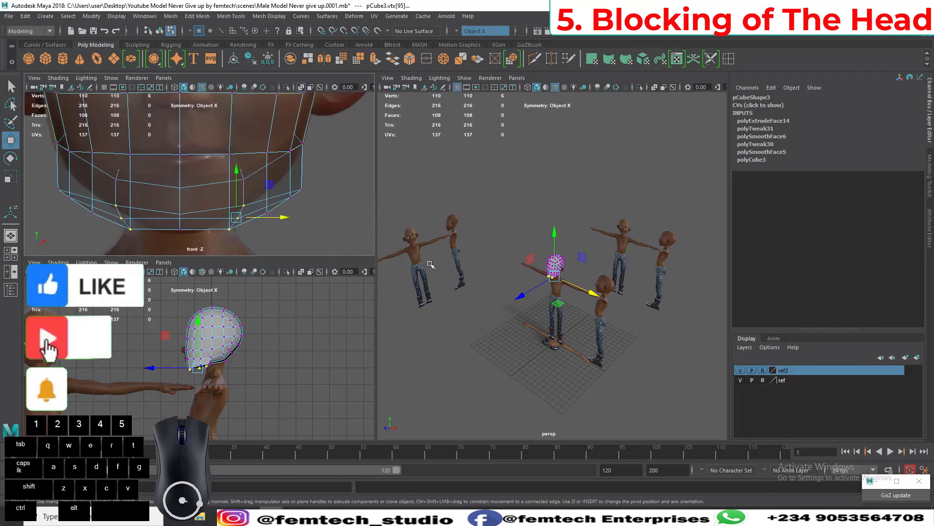
scroll(481, 324, "up", 5)
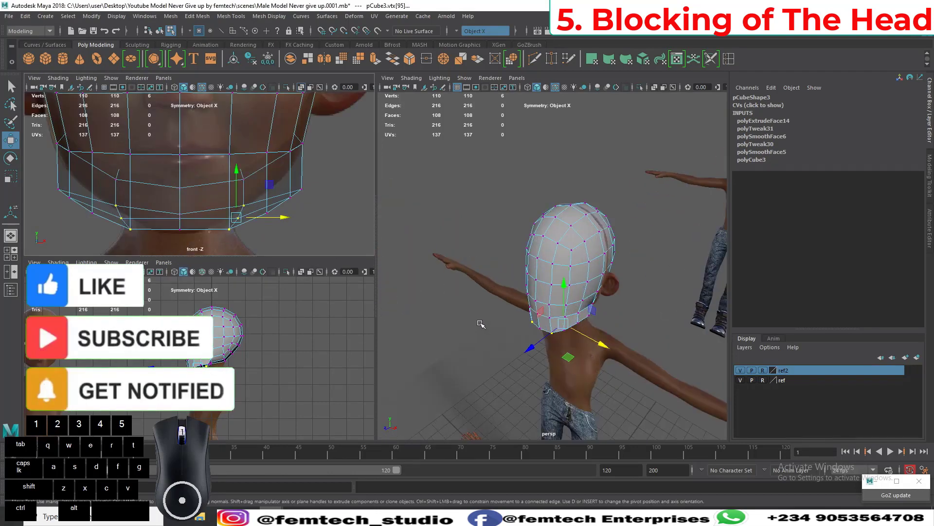
left_click_drag(480, 324, 448, 336, "alt")
scroll(460, 351, "up", 5)
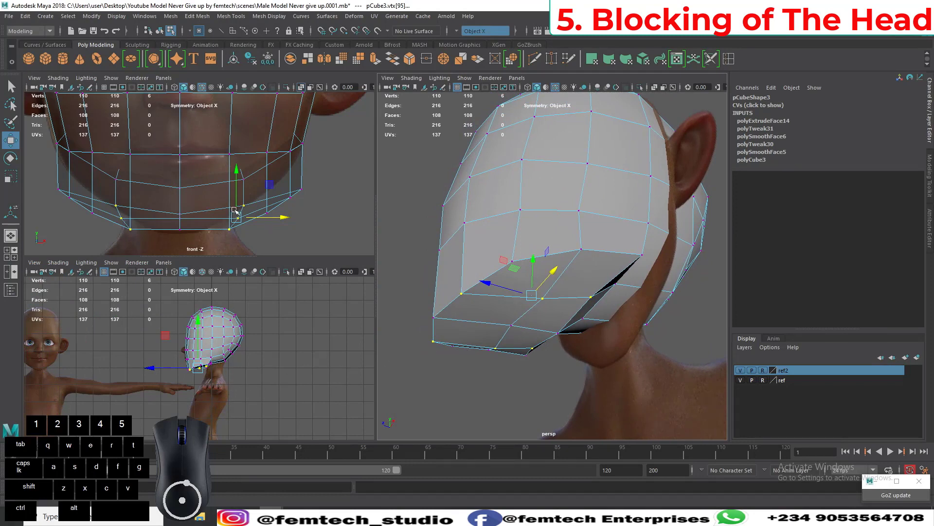
Step: Lower the chin's bottom centre vertices slightly and move the flanking lower-jaw vertices symmetrically inward to narrow the chin in the front view
left_click_drag(594, 307, 603, 340, "alt")
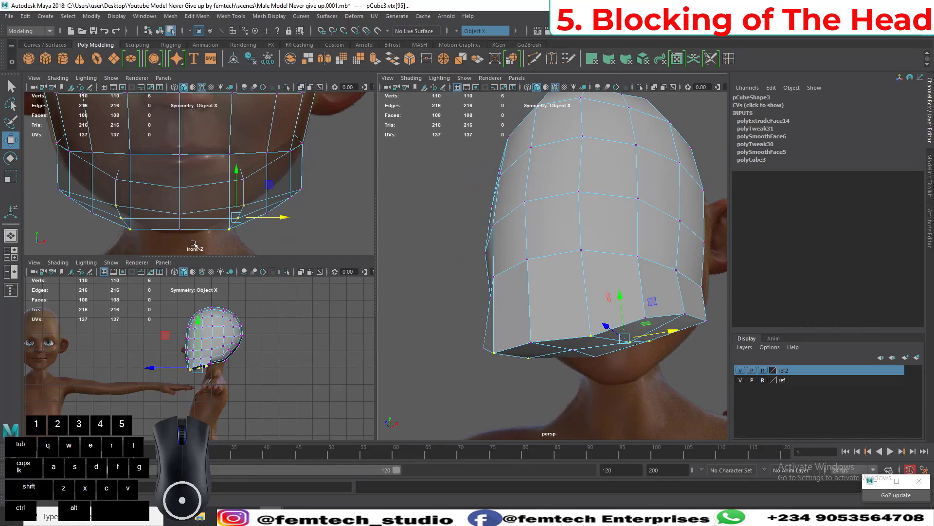
left_click_drag(193, 243, 180, 211)
left_click_drag(258, 242, 224, 194)
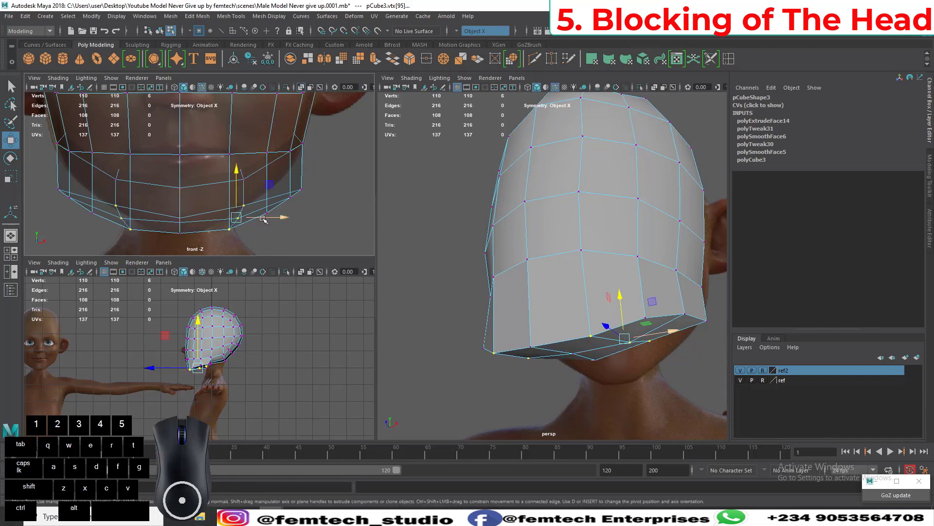
left_click_drag(264, 219, 219, 200)
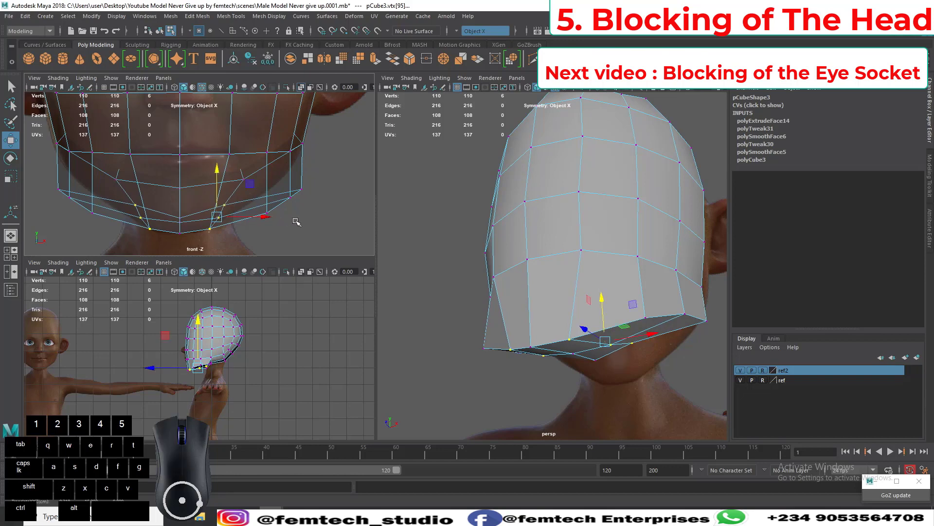
Step: Move the outer lower-jaw vertices inward and up to the front reference's jaw outline, and show the head in smooth preview
left_click_drag(331, 233, 249, 182)
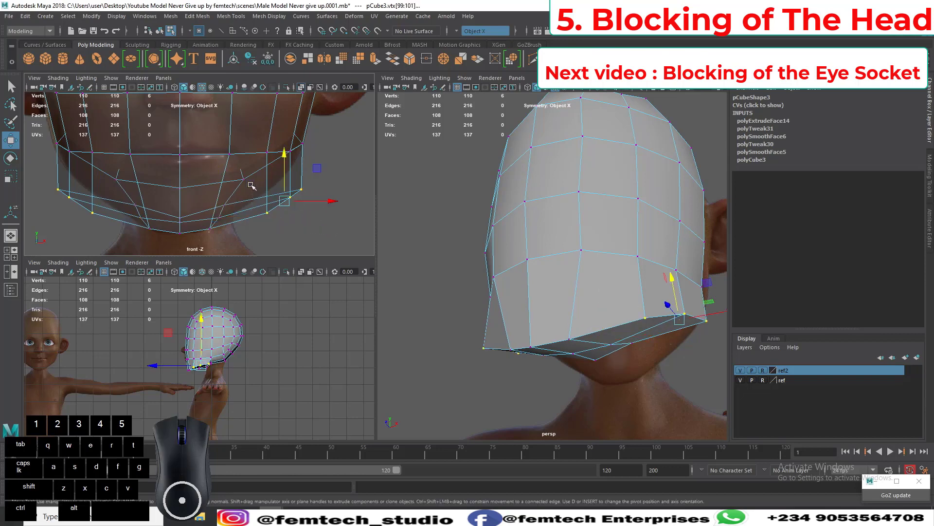
left_click_drag(314, 202, 259, 179)
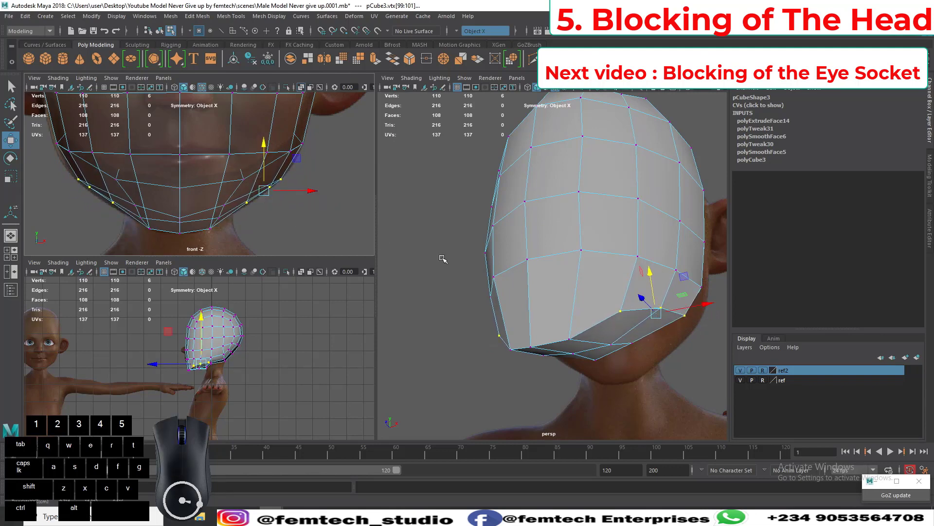
left_click_drag(510, 314, 517, 345, "alt")
key("3")
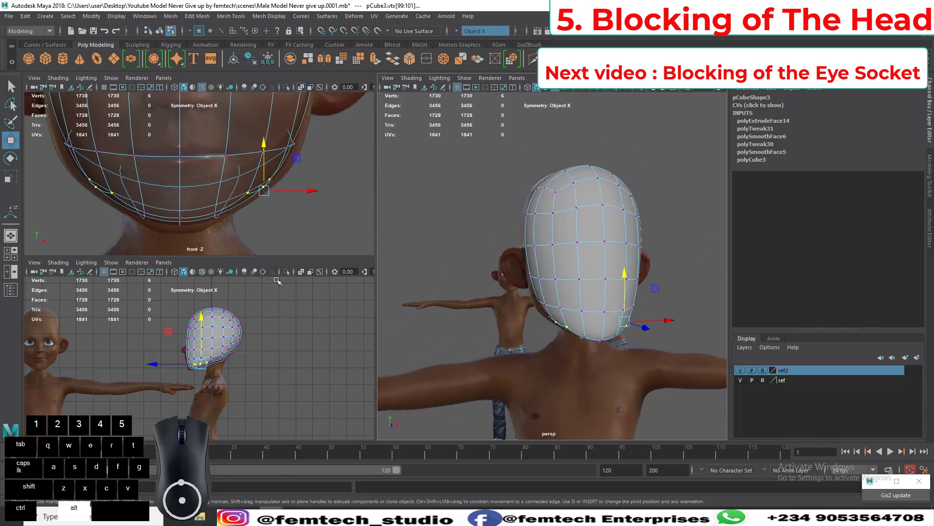
Step: Turn off the smooth preview and raise the two centre vertices under the jaw in the side view to level its underside
scroll(275, 359, "up", 3)
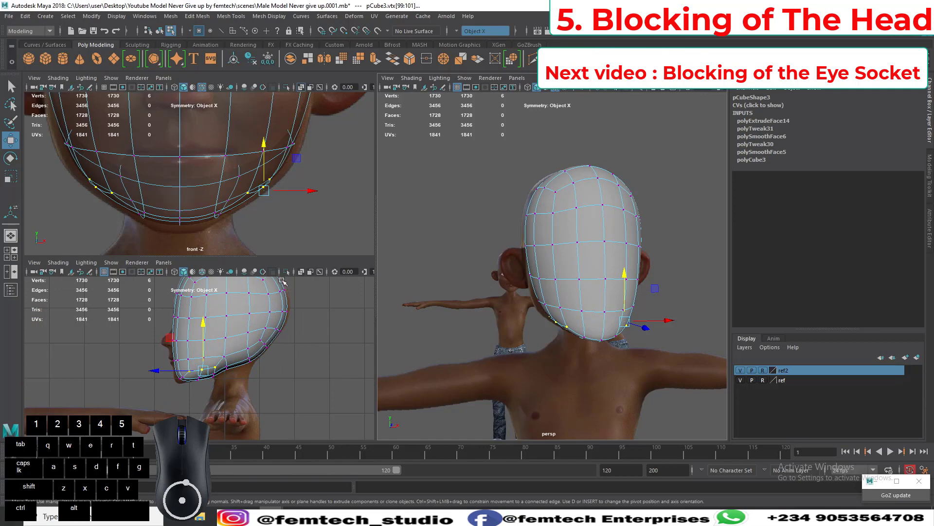
scroll(294, 297, "up", 4)
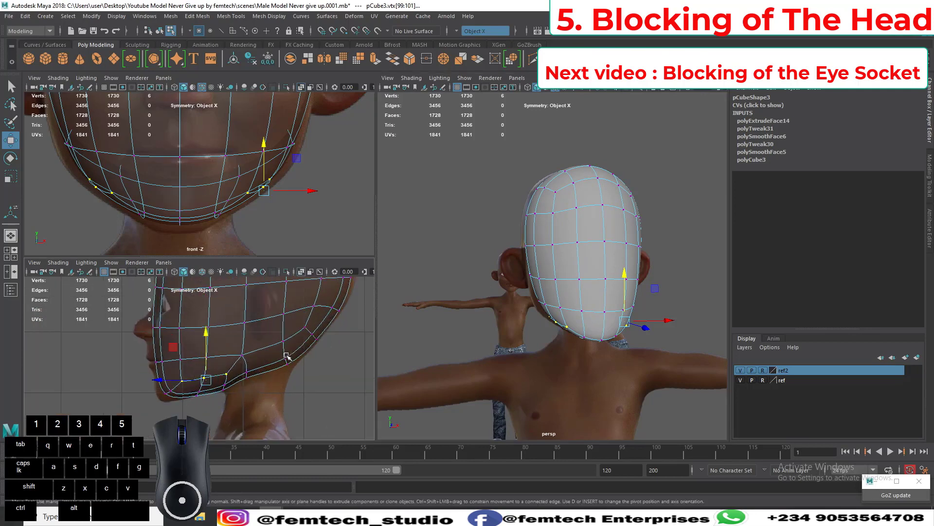
right_click_drag(246, 409, 237, 387, "alt")
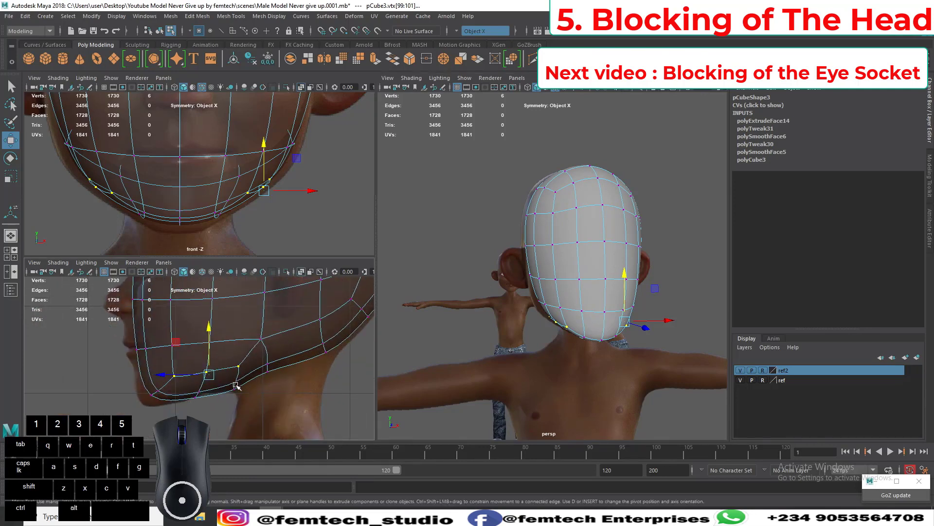
key("1")
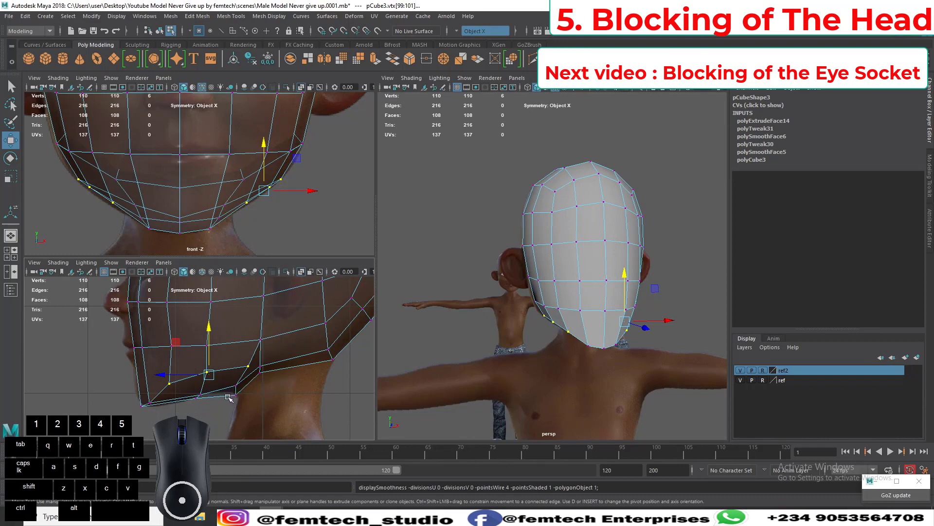
right_click_drag(218, 406, 253, 416, "alt")
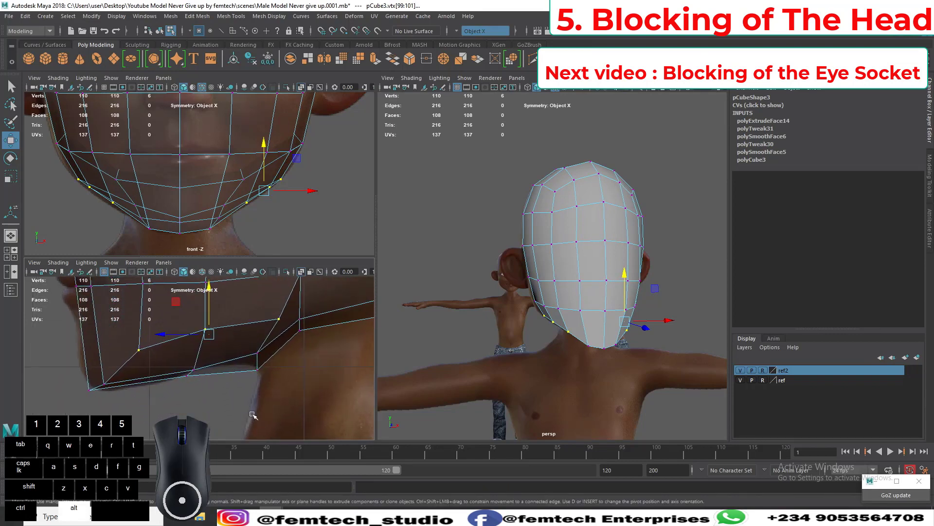
left_click(257, 371)
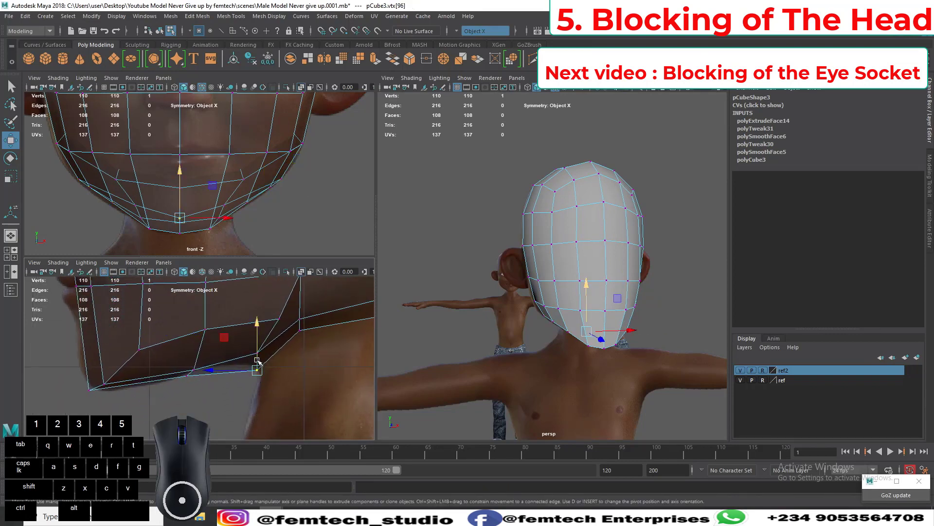
left_click_drag(258, 361, 257, 363)
left_click_drag(200, 383, 189, 368)
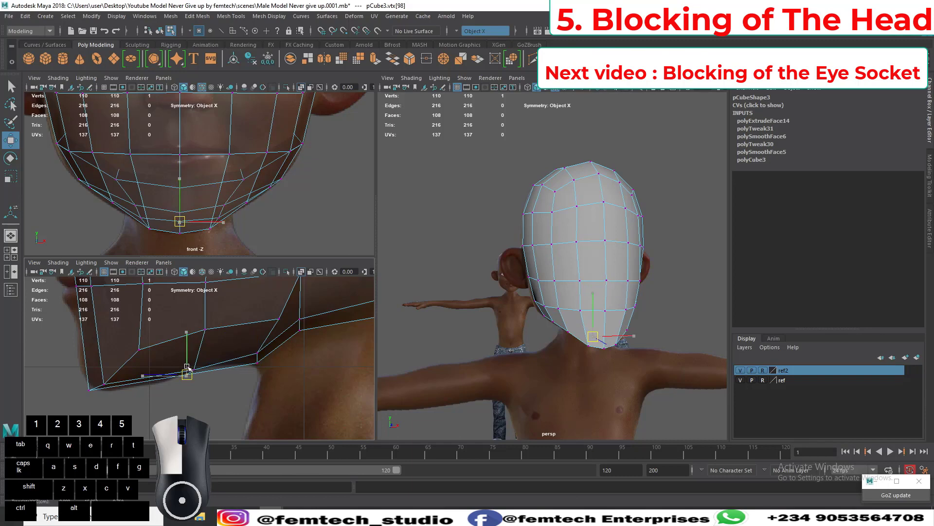
left_click(465, 386)
Step: Check the blocked head's overall shape against the references in the front, side and perspective views
right_click_drag(484, 413, 494, 314, "alt")
mouse_move(495, 314)
left_mouse_down("alt")
mouse_move(516, 319)
mouse_move(491, 330)
left_mouse_up("alt")
scroll(247, 199, "down", 5)
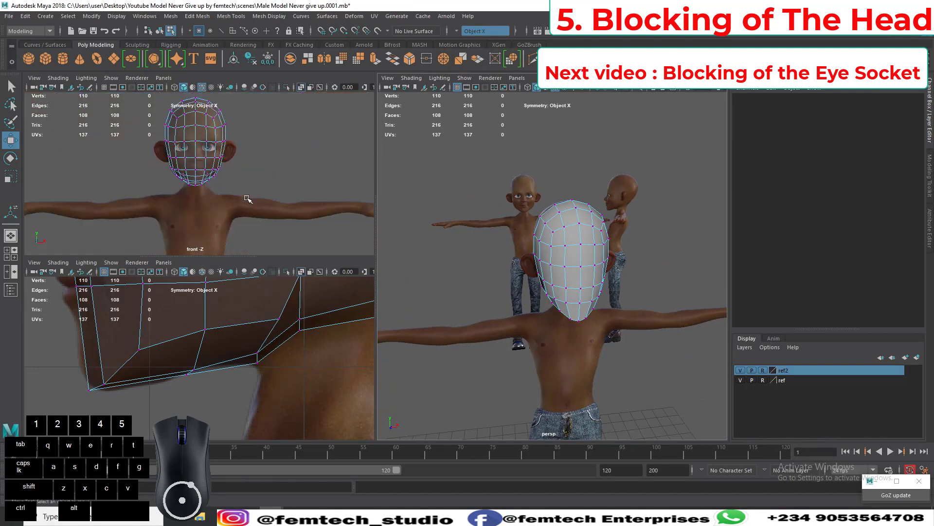
scroll(246, 214, "up", 2)
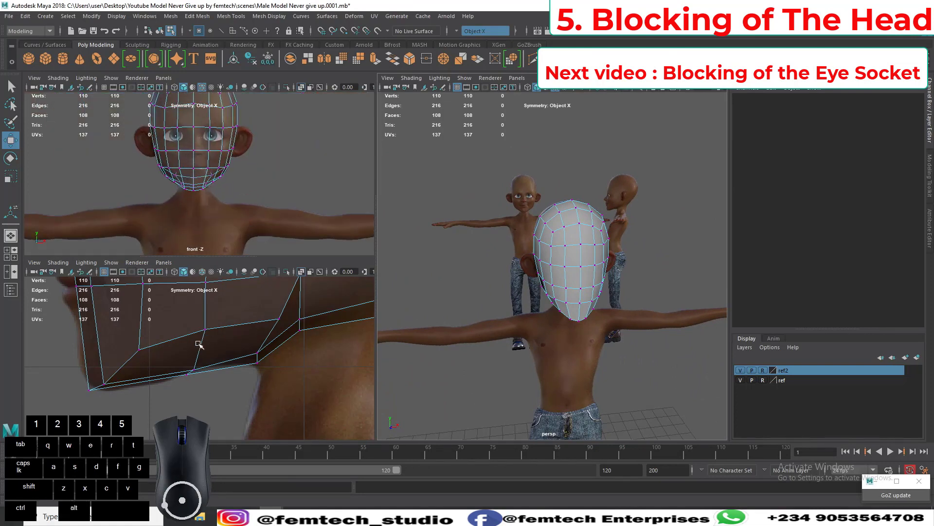
scroll(199, 367, "down", 5)
scroll(231, 351, "up", 3)
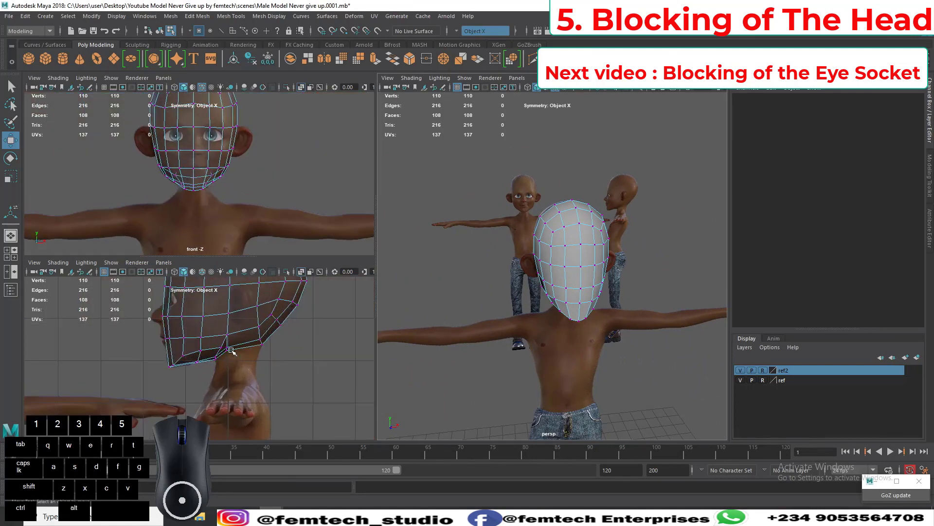
left_click_drag(516, 300, 378, 222, "alt")
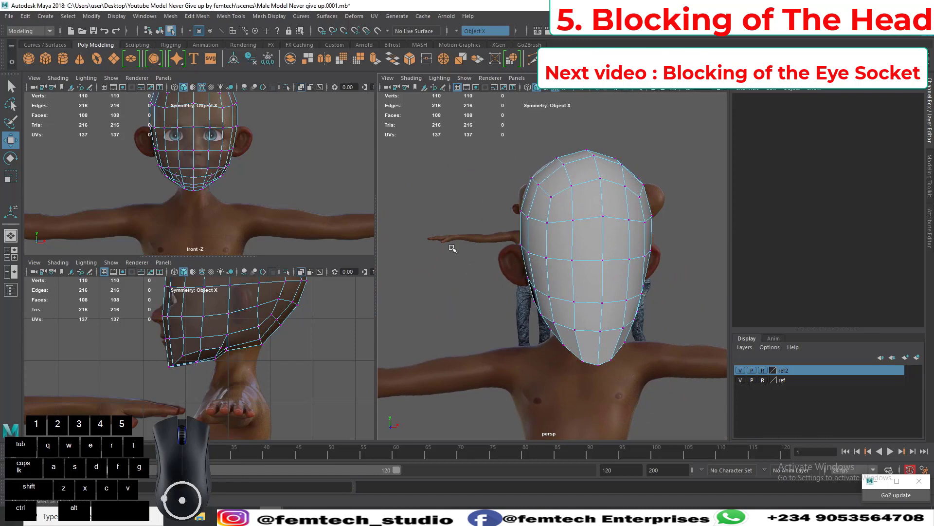